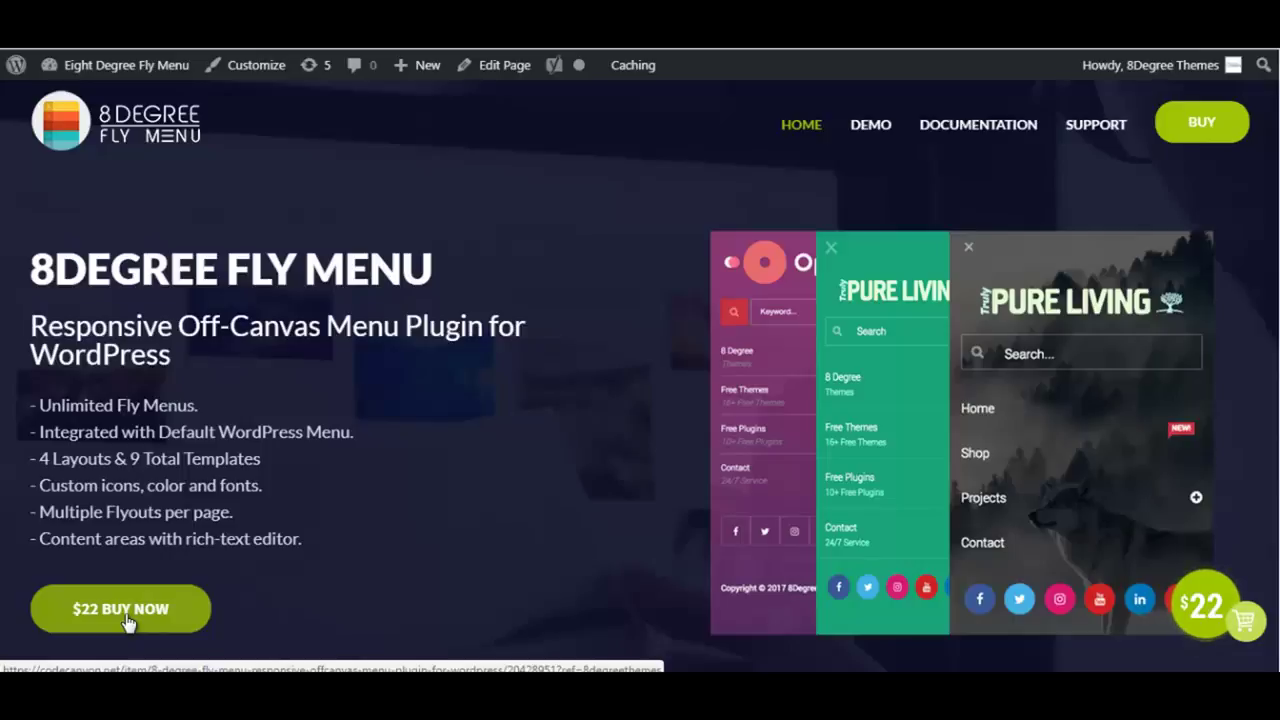
- Preview the Side Menu Template 1 demo Designs 1, 2 and 3
mouse_move(875, 140)
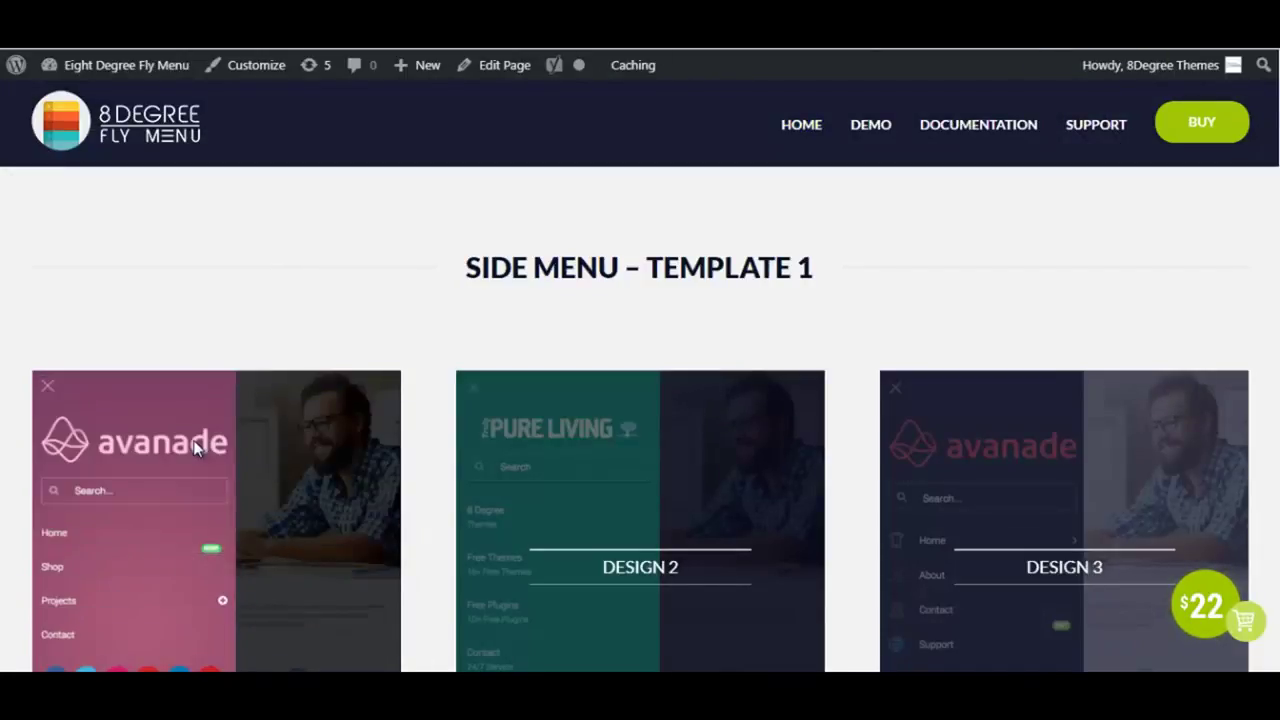
click(196, 449)
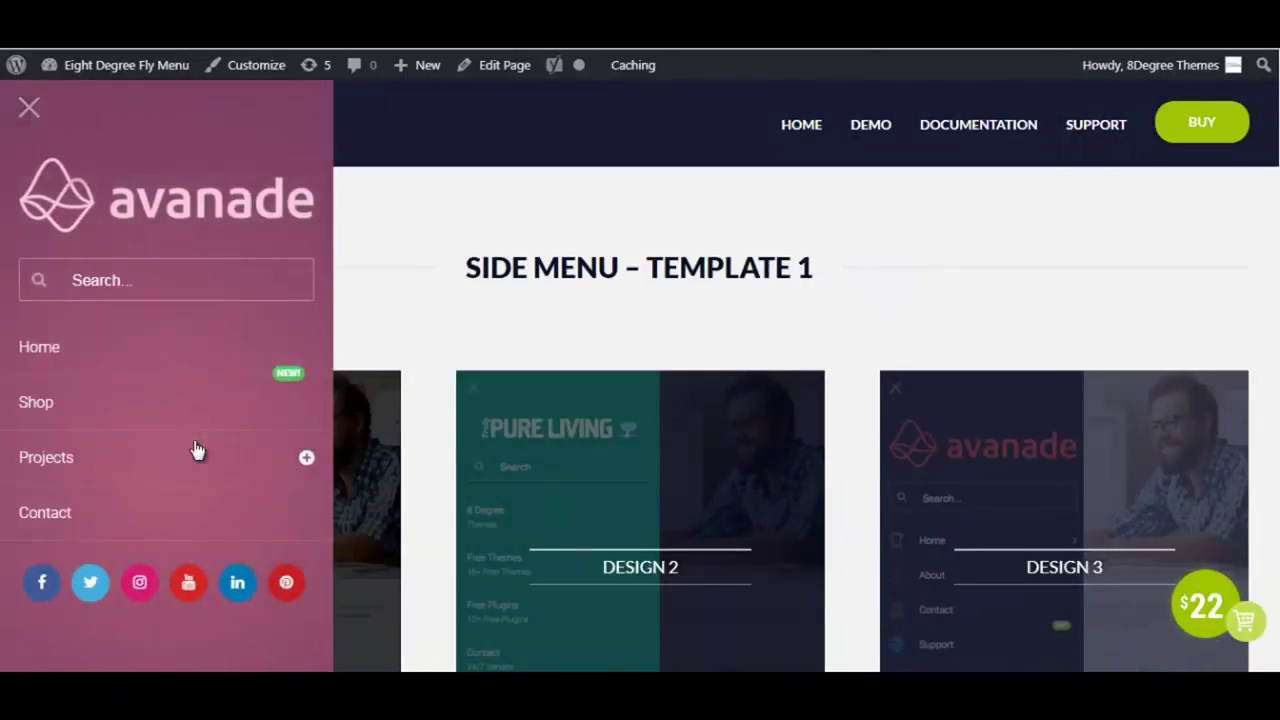
click(553, 419)
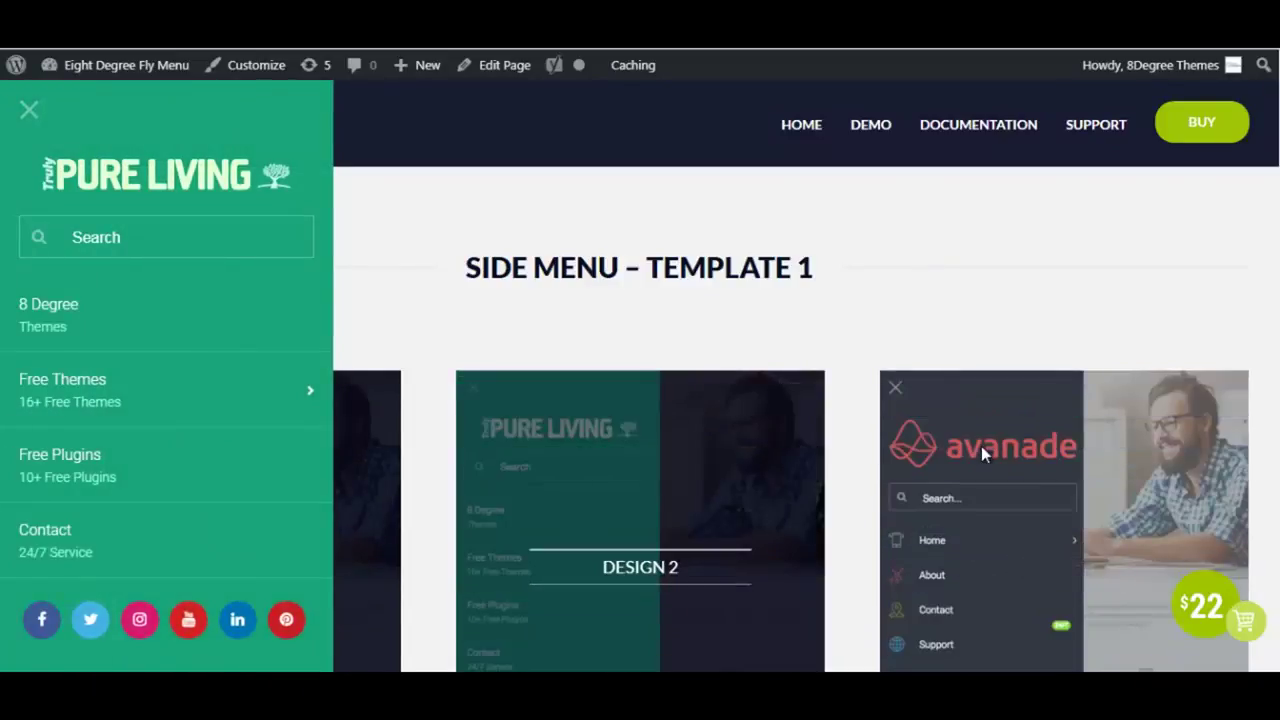
click(981, 446)
scroll(617, 345, down, 1)
scroll(617, 345, down, 3)
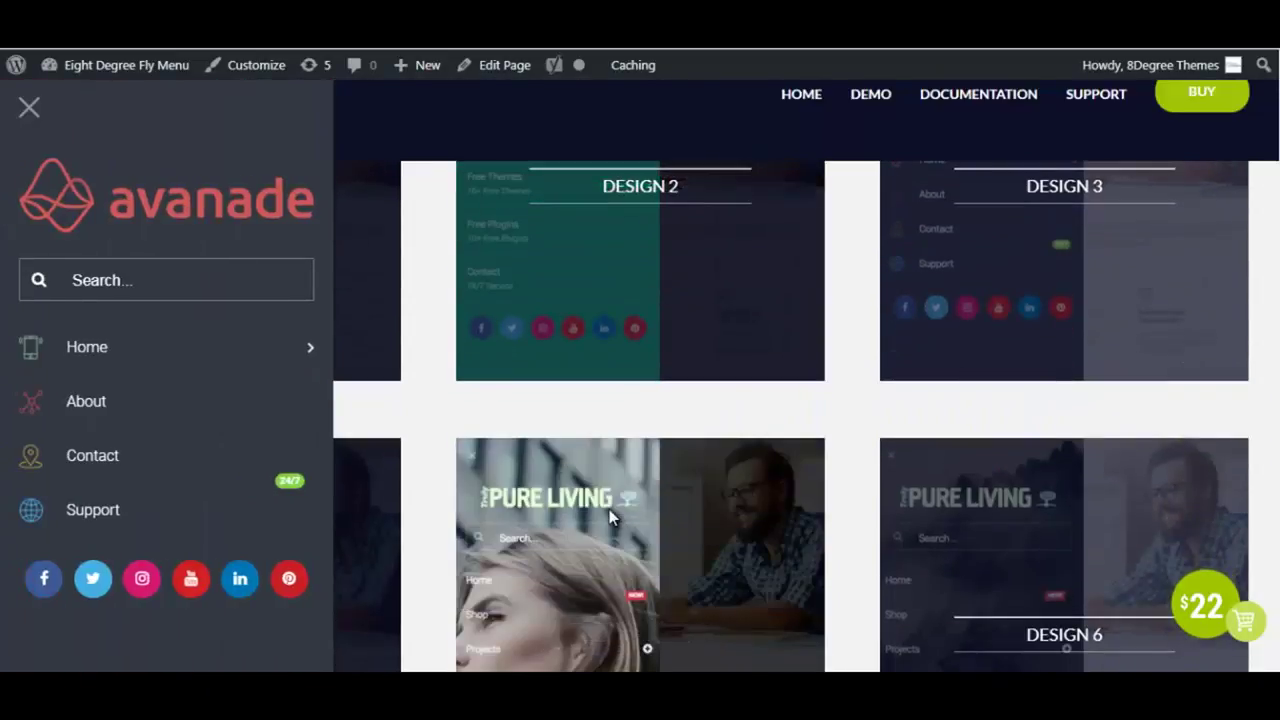
- Preview Template 1 Designs 4–6 and the Design 7 and 8 top and bottom menu bars
click(609, 509)
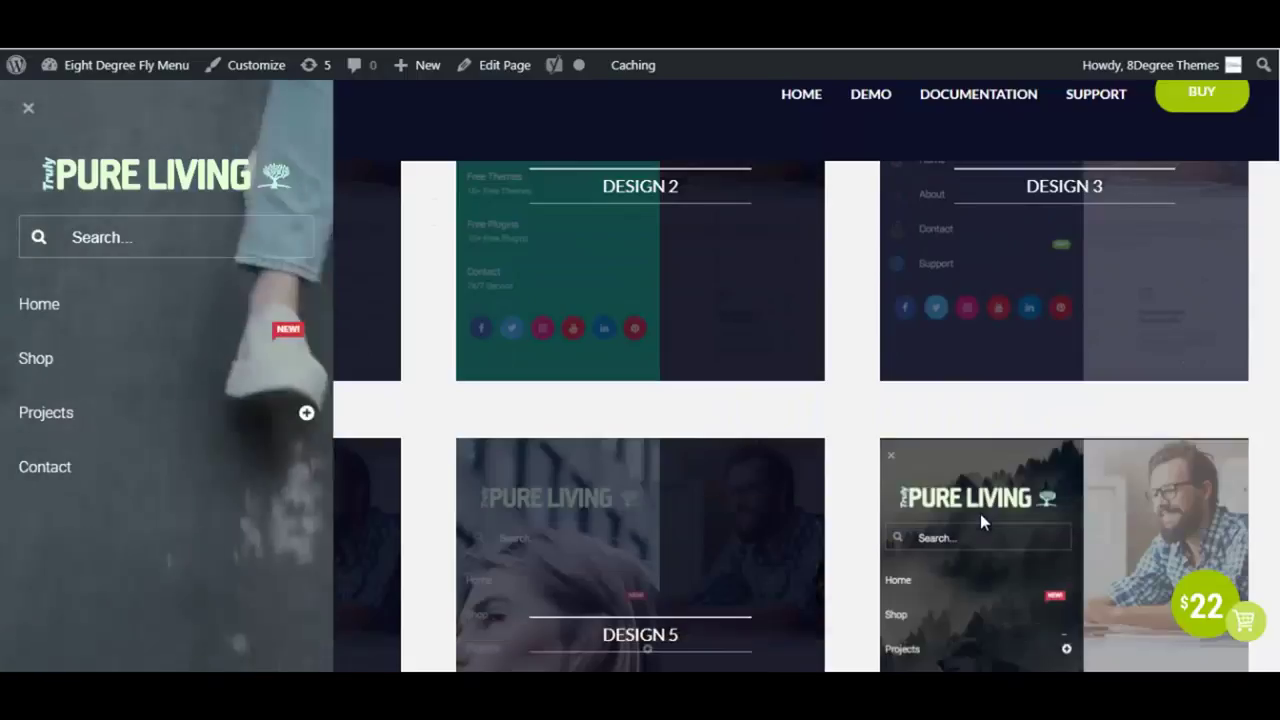
click(980, 513)
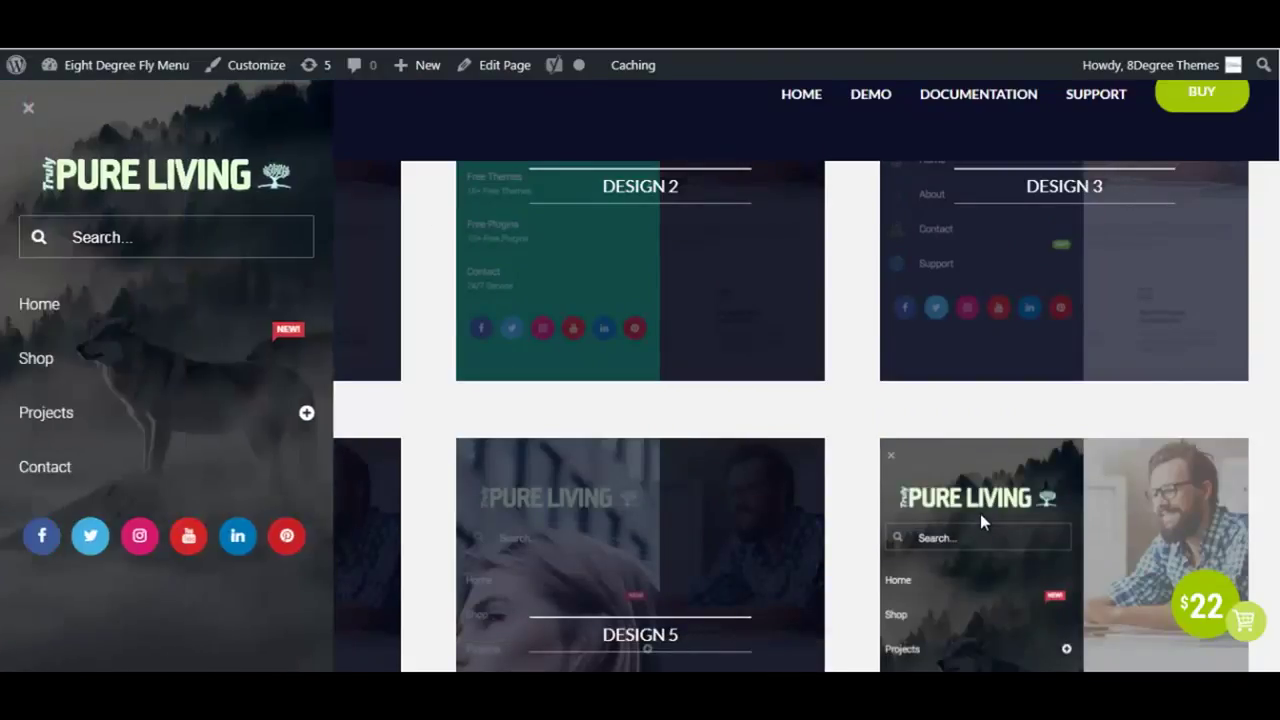
click(398, 513)
scroll(598, 436, down, 5)
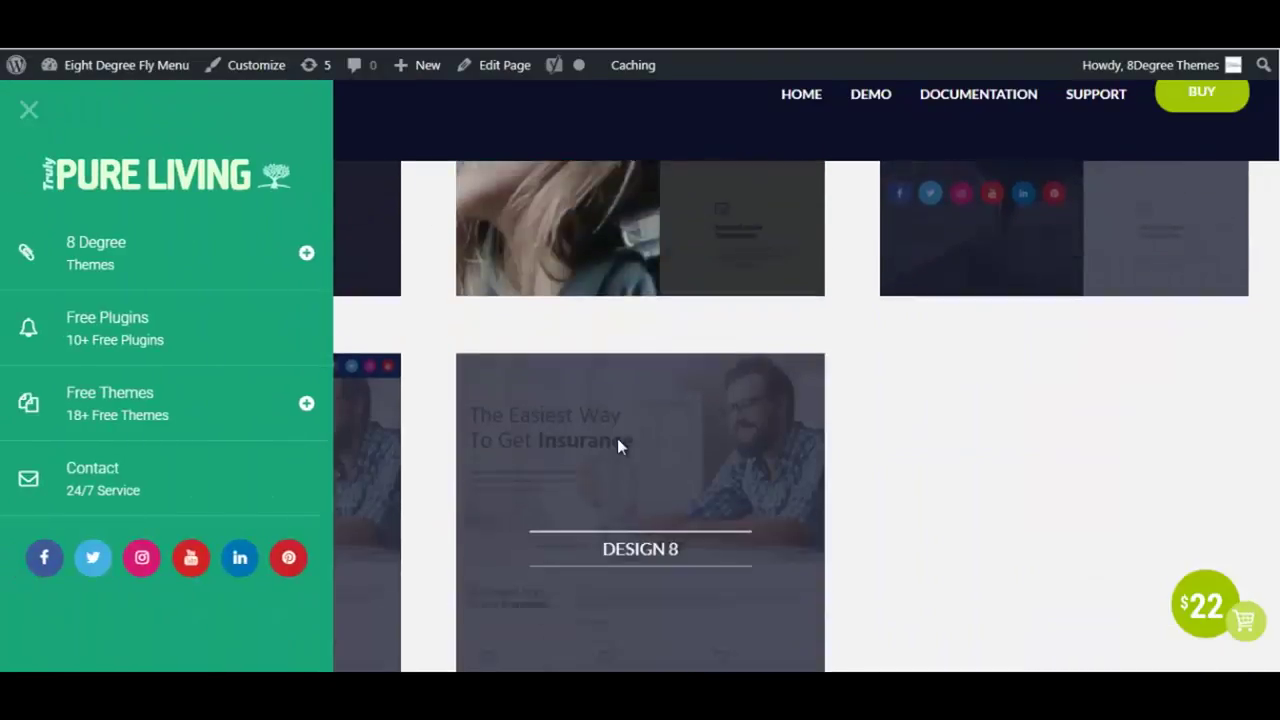
click(552, 352)
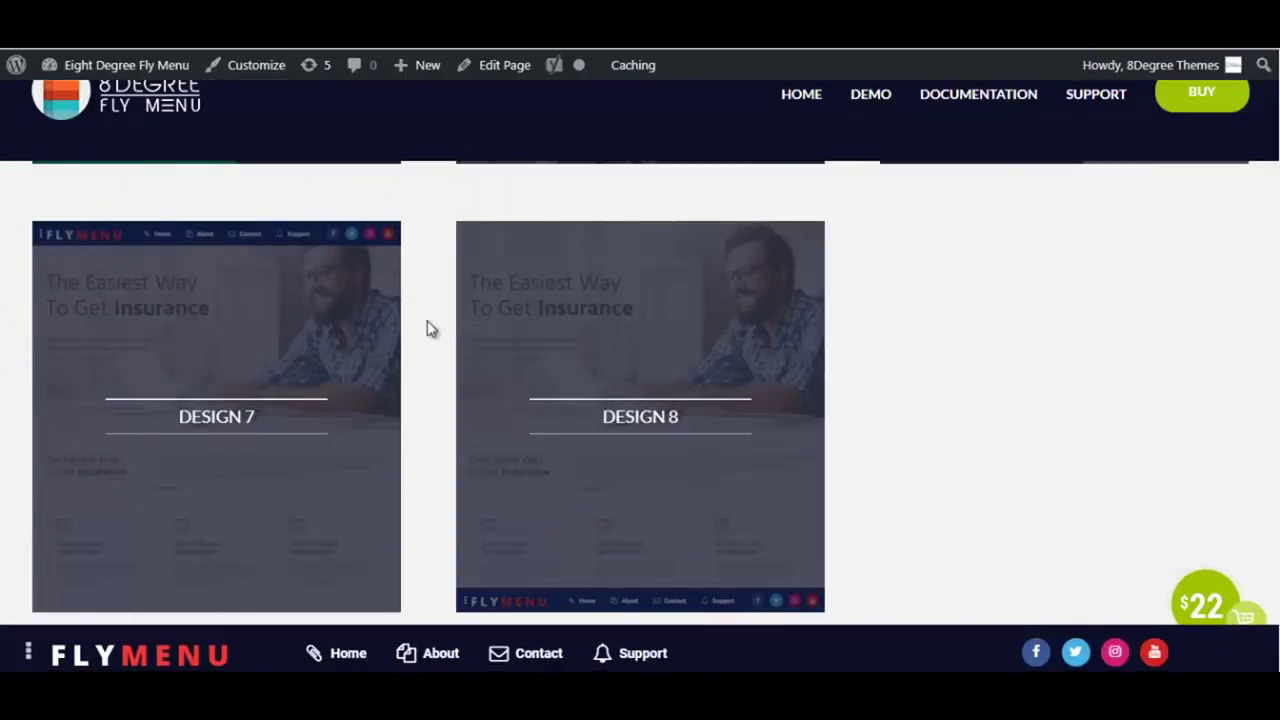
click(263, 303)
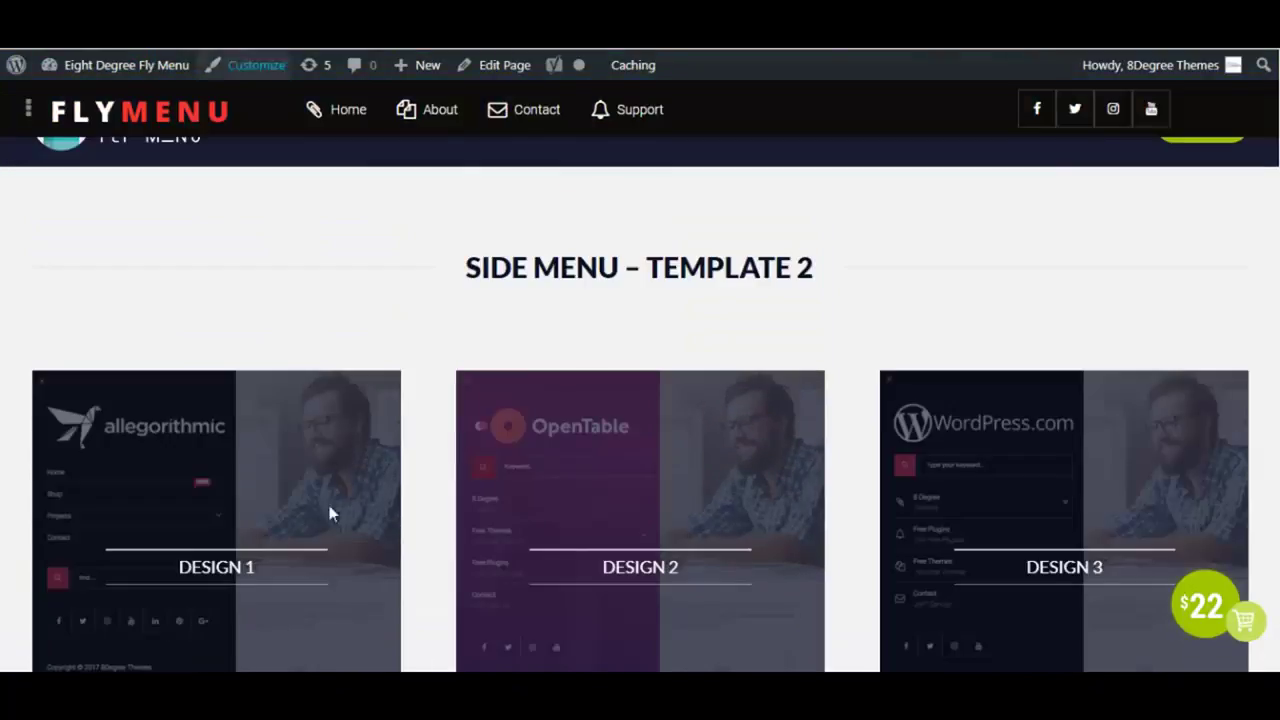
- Preview Side Menu Template 2 Designs 1, 2, 3, 5 and 6
click(299, 488)
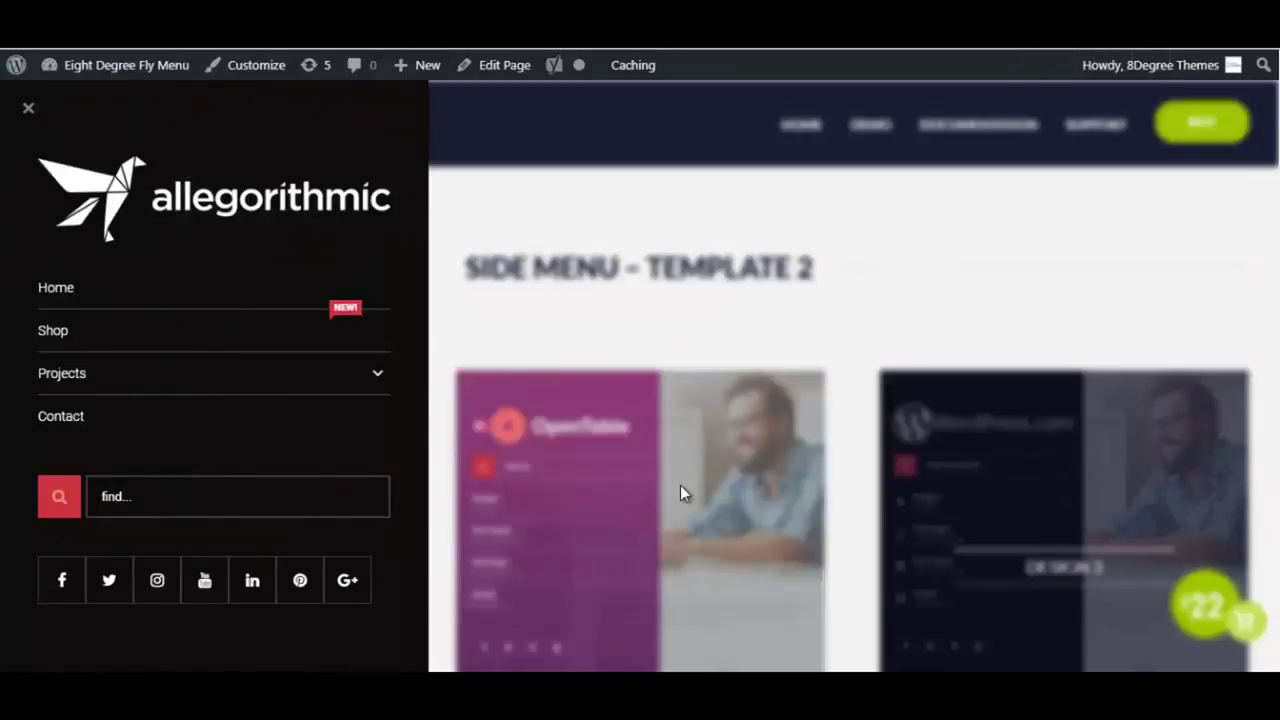
click(680, 487)
click(1031, 463)
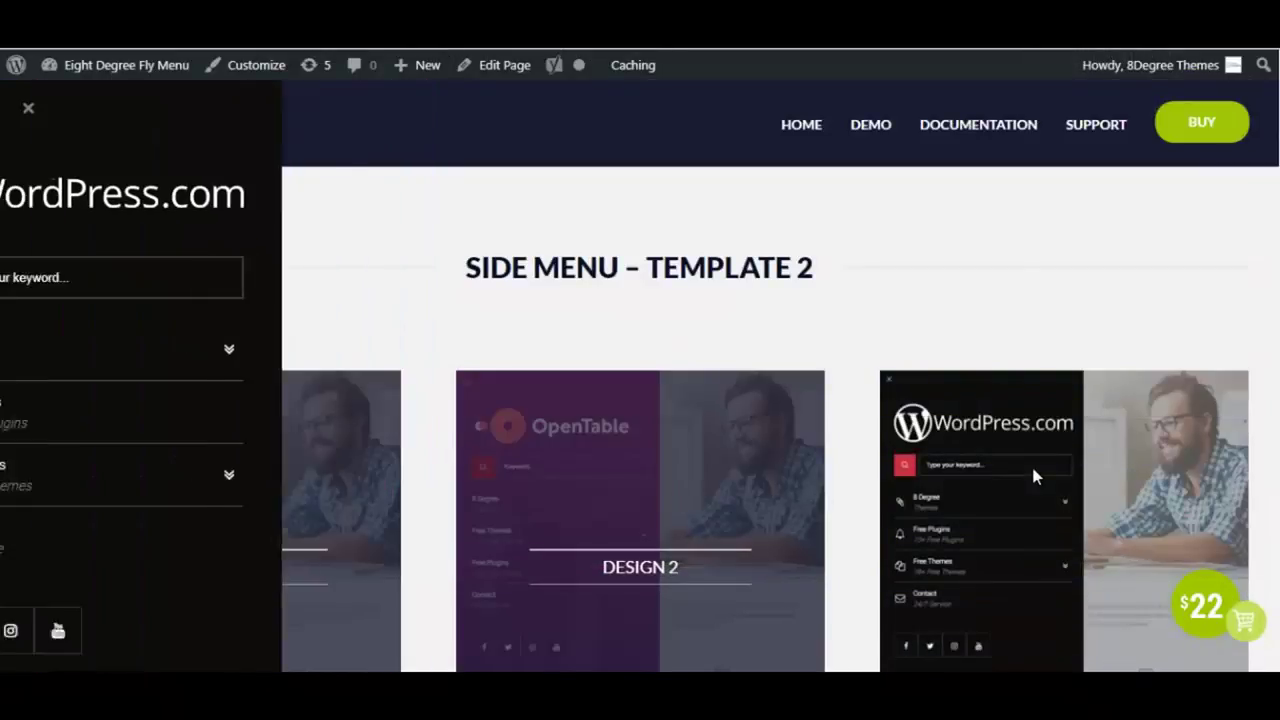
scroll(740, 535, down, 5)
click(681, 550)
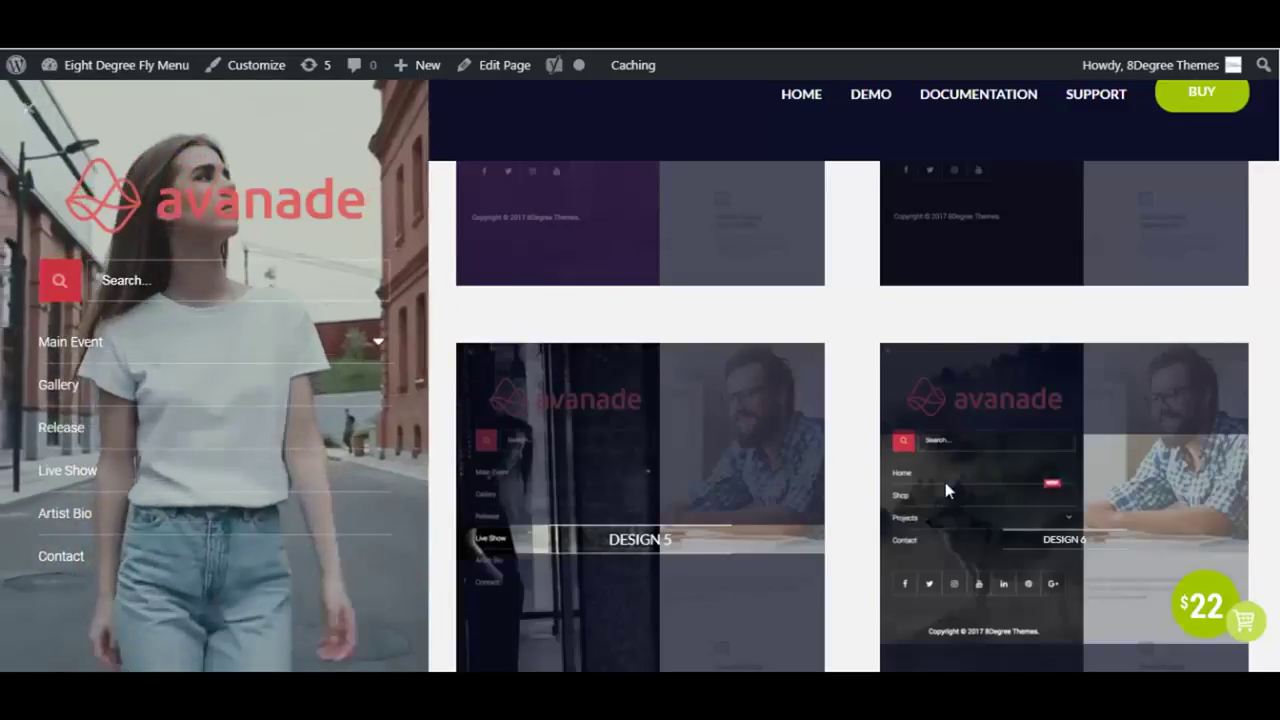
click(945, 482)
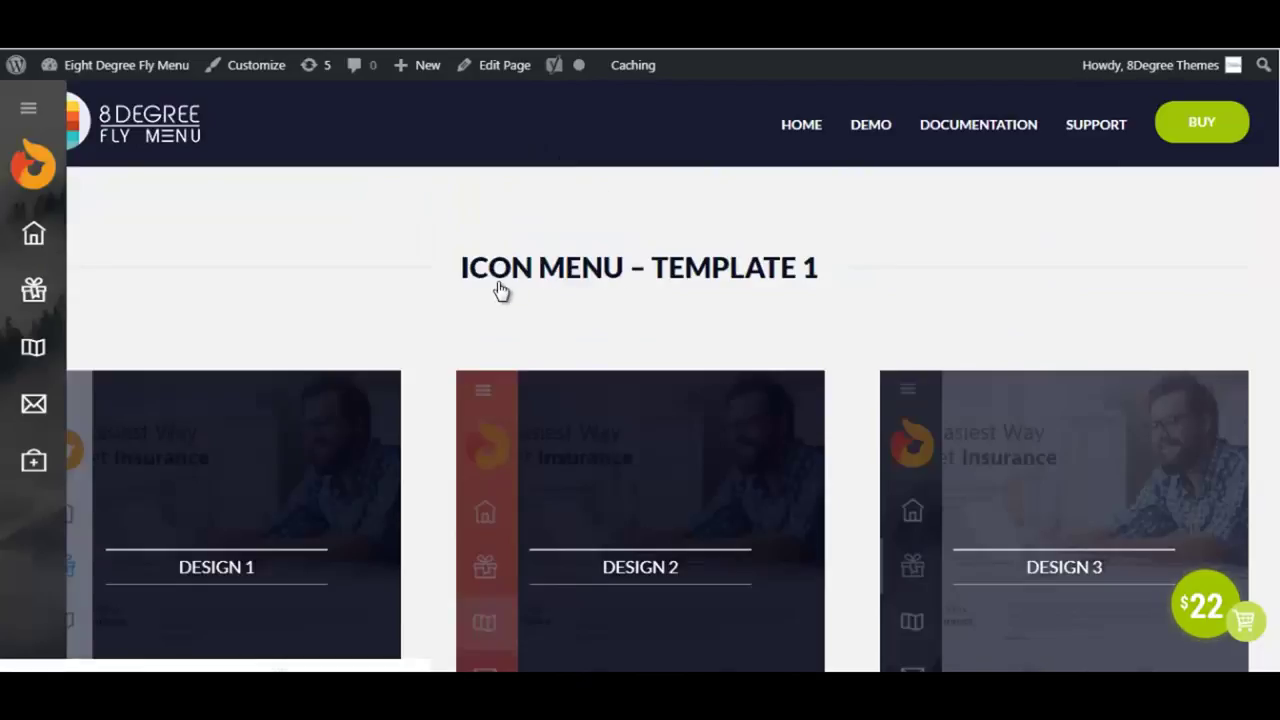
- Preview Icon Menu Template 1 Designs 1–2, Template 2 Design 1, and the Left Forward Skew menu
click(229, 453)
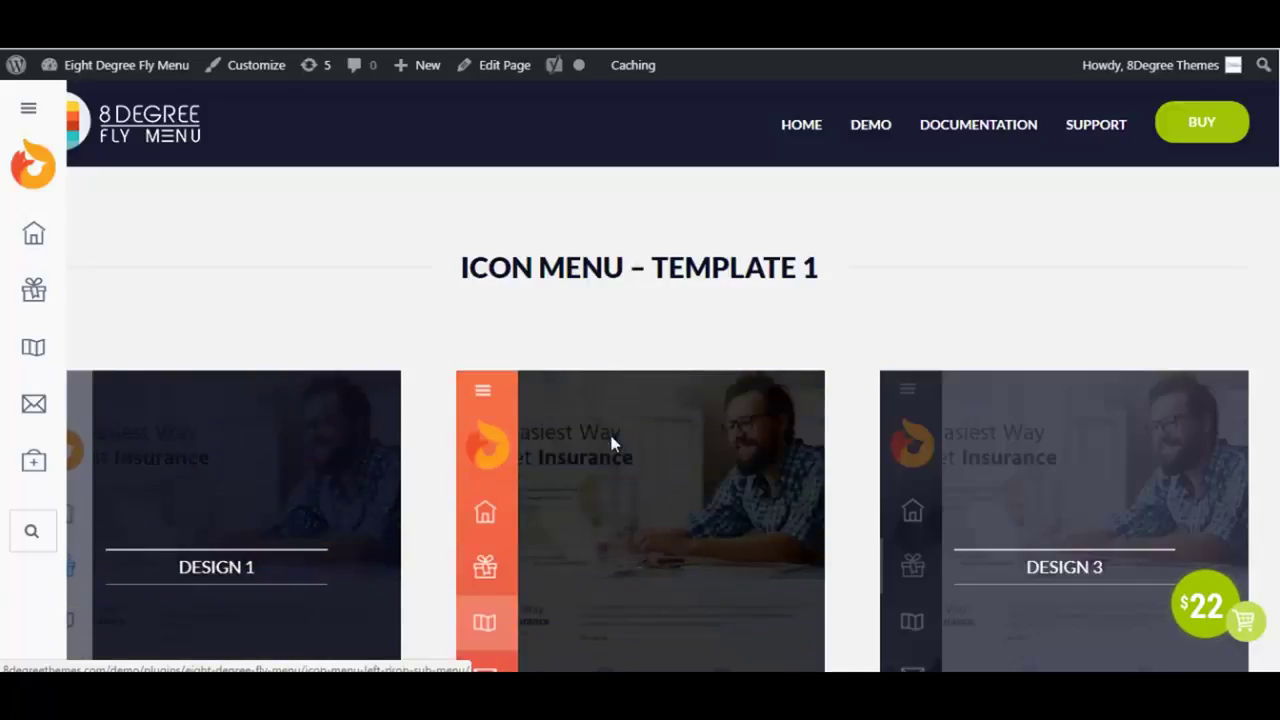
click(611, 443)
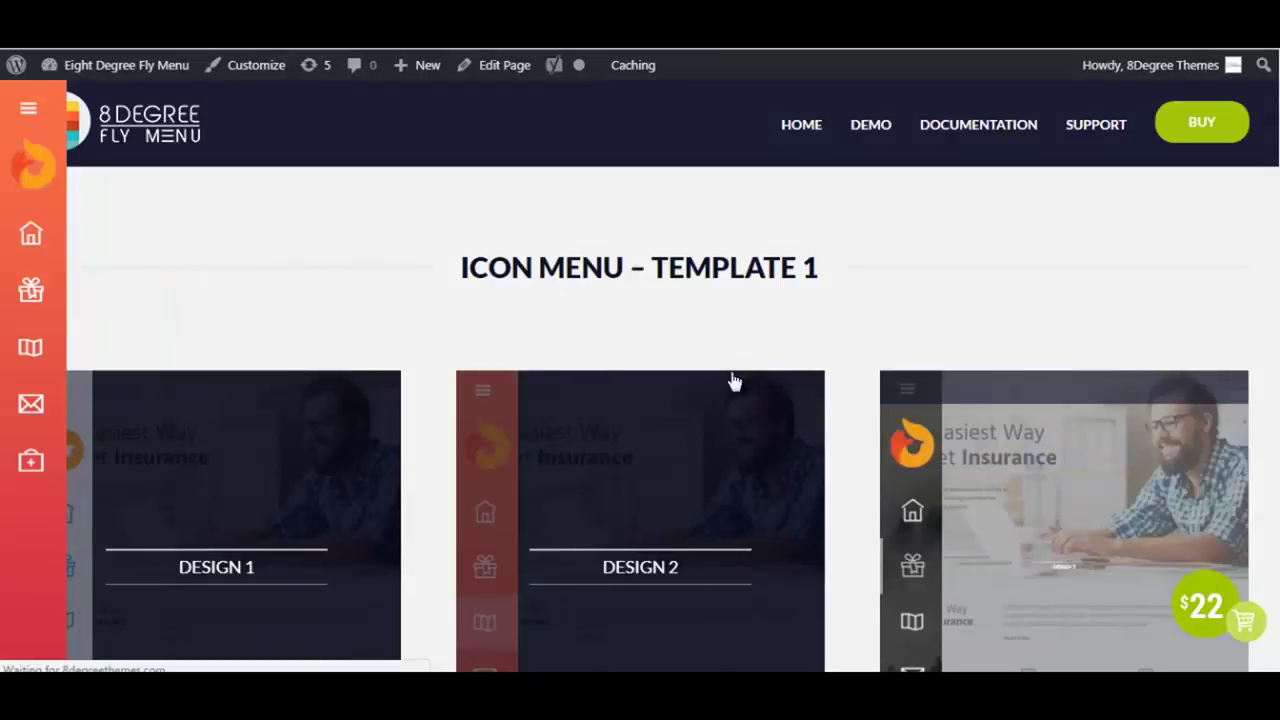
scroll(720, 375, down, 3)
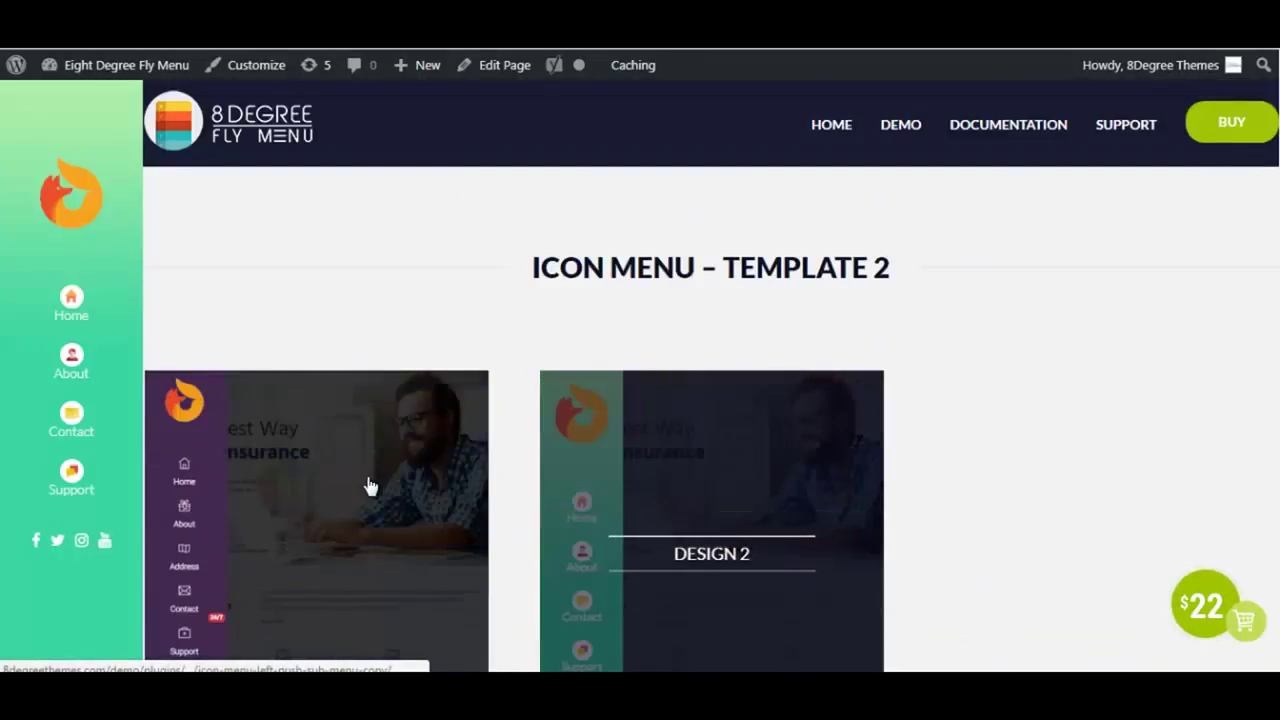
click(367, 484)
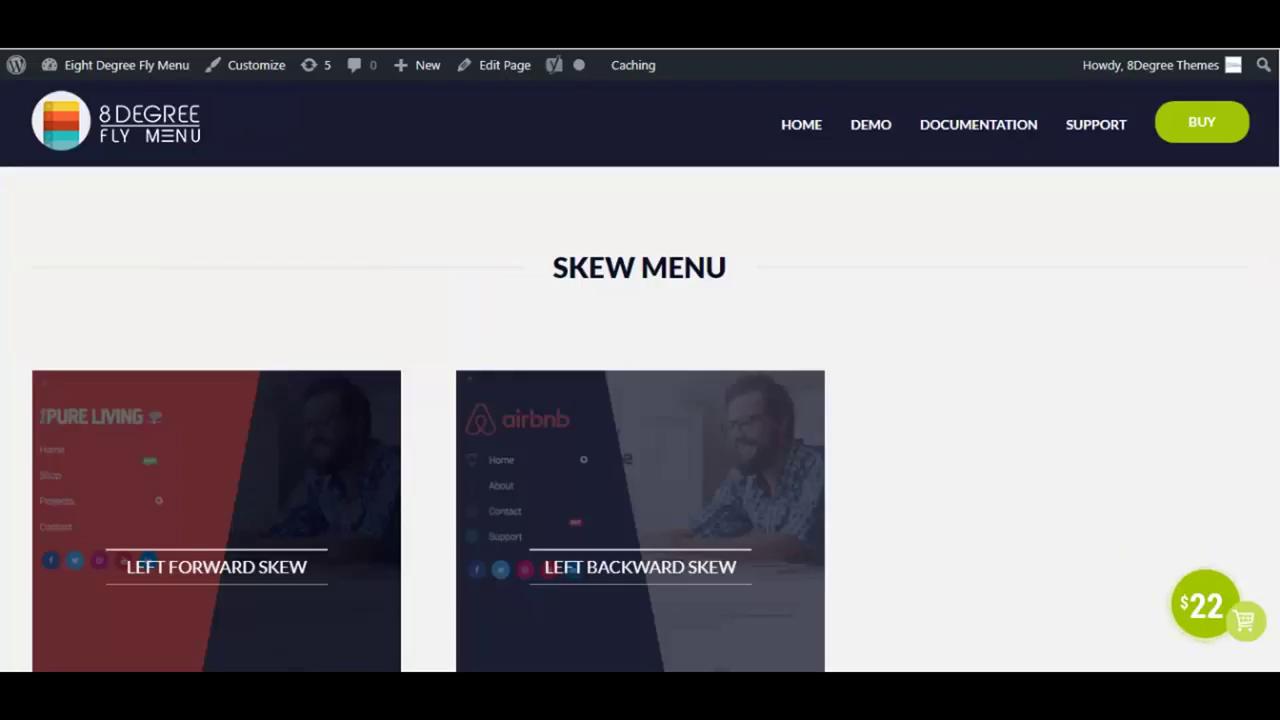
click(315, 409)
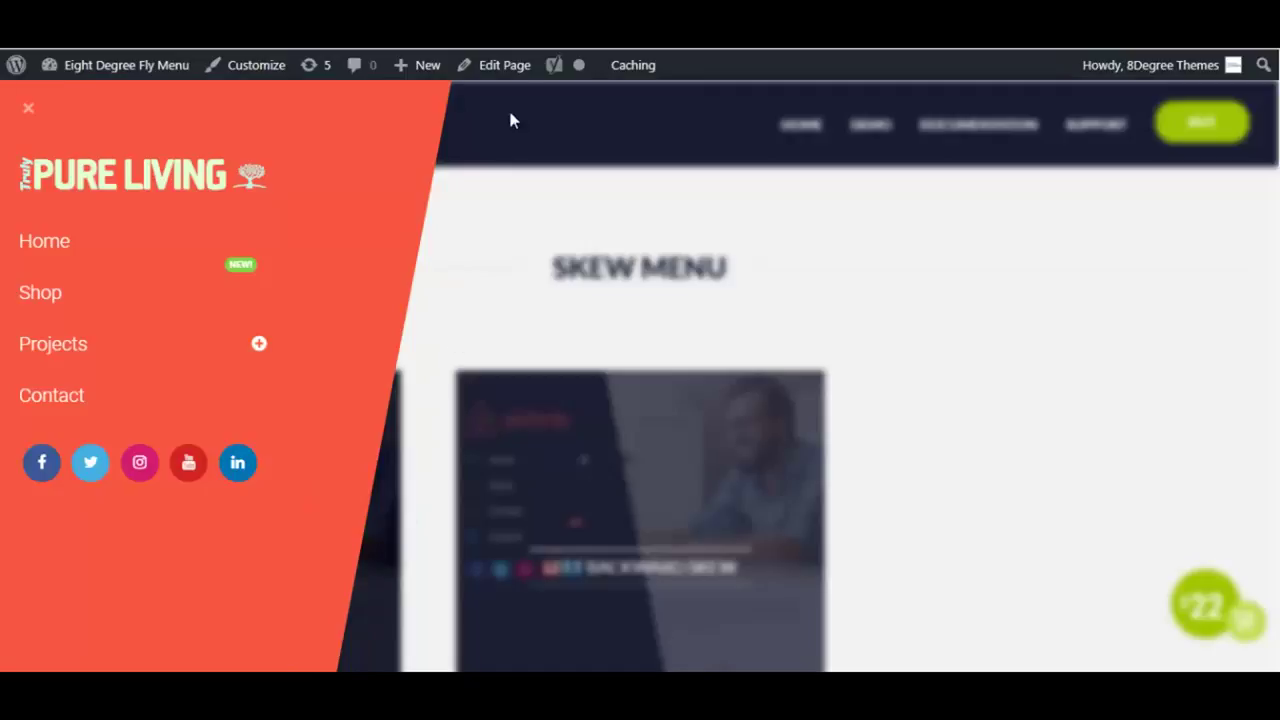
click(694, 437)
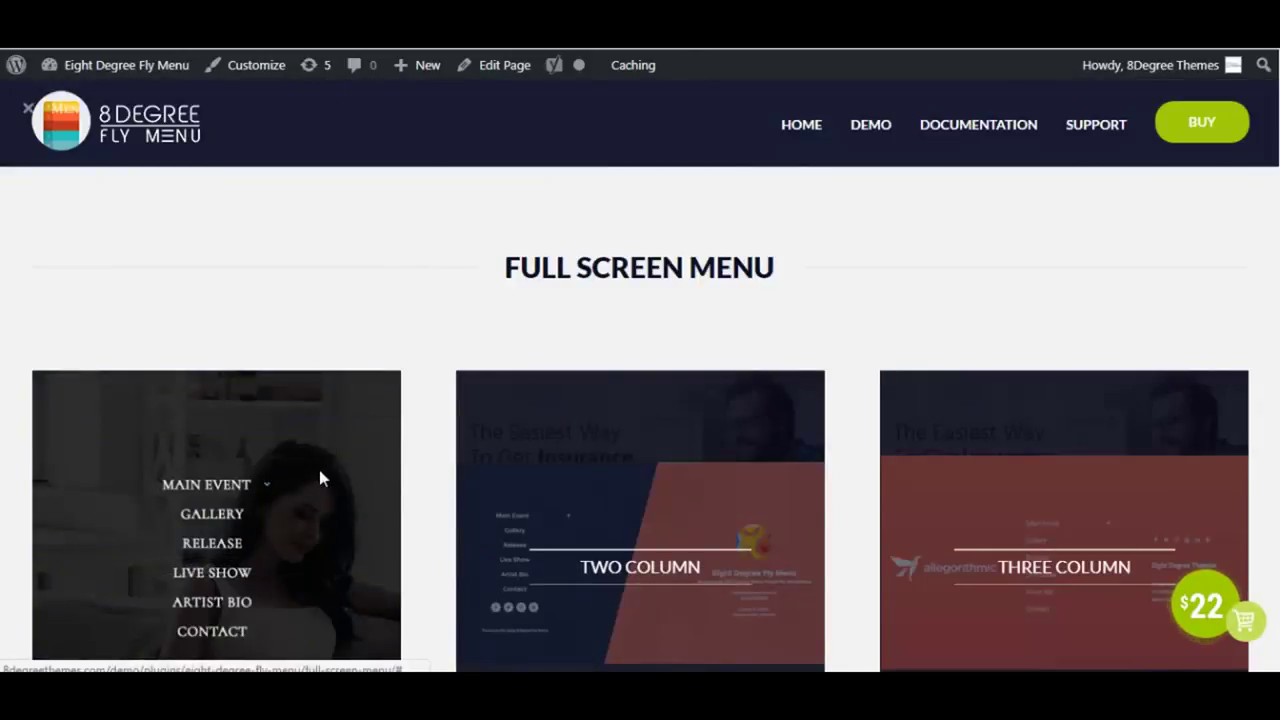
- Open and close the One, Two, Three Column and Video Background full-screen menu demos
click(320, 474)
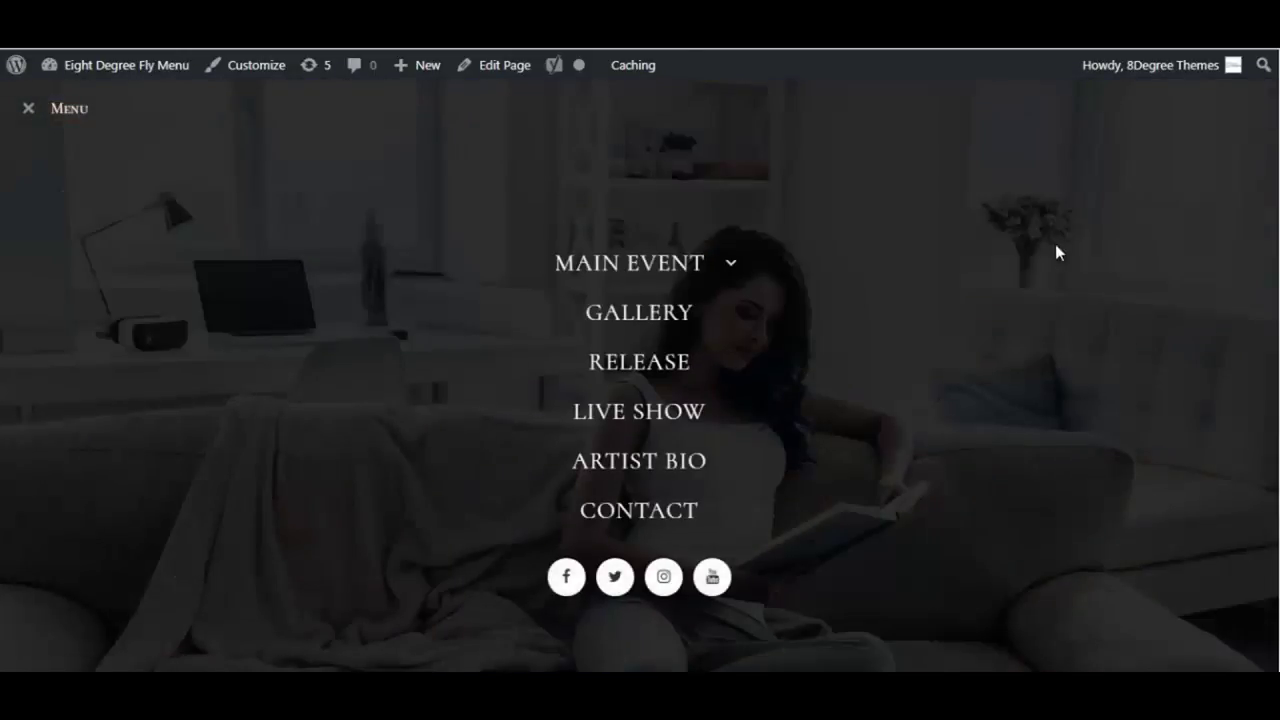
click(26, 110)
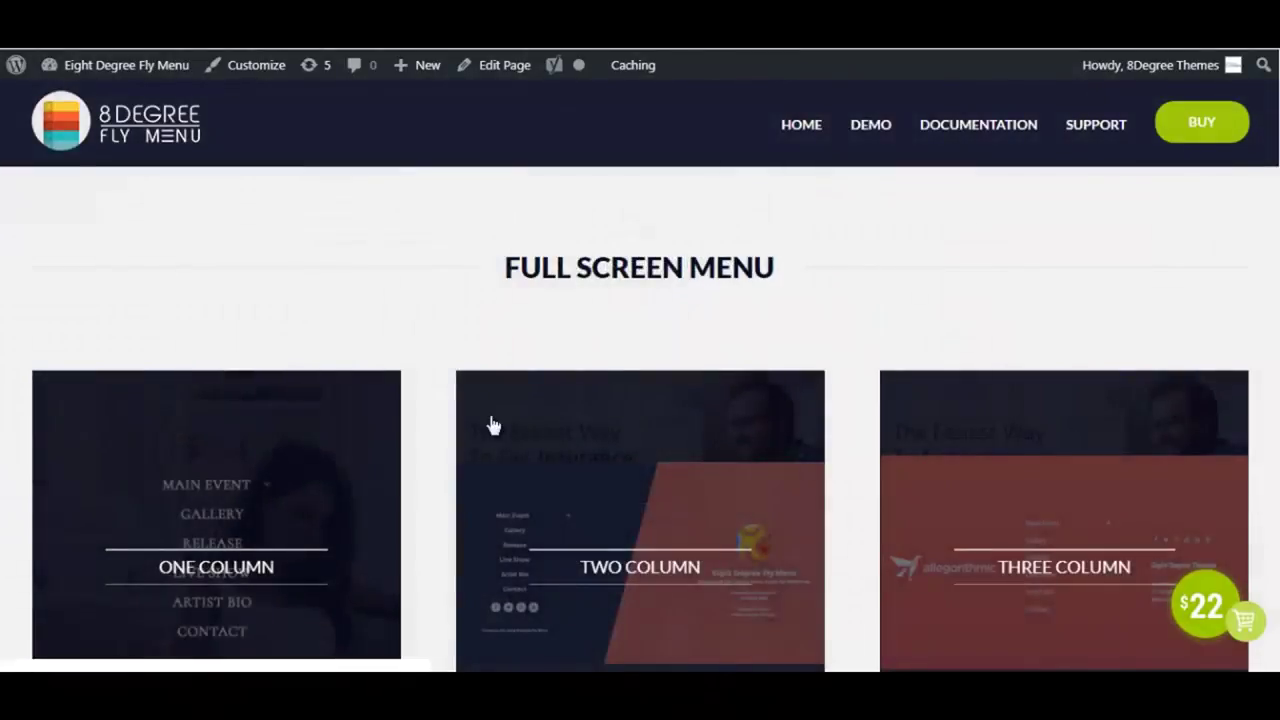
click(498, 426)
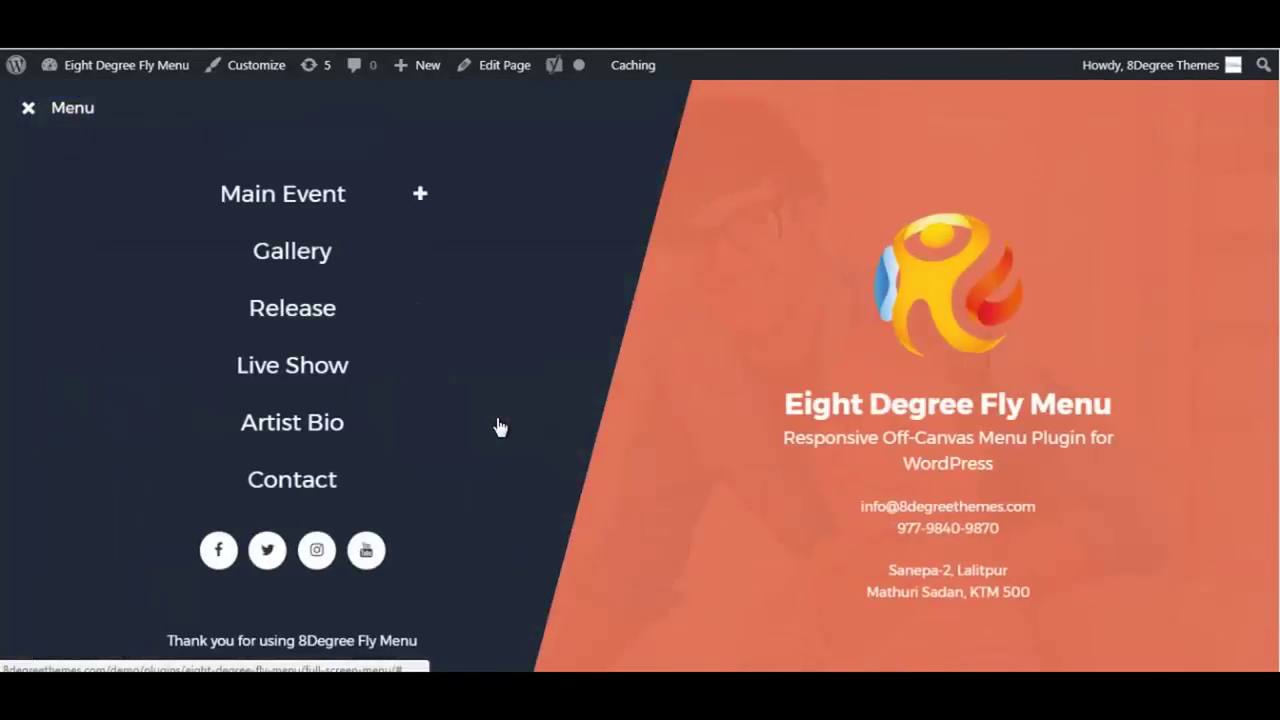
click(29, 110)
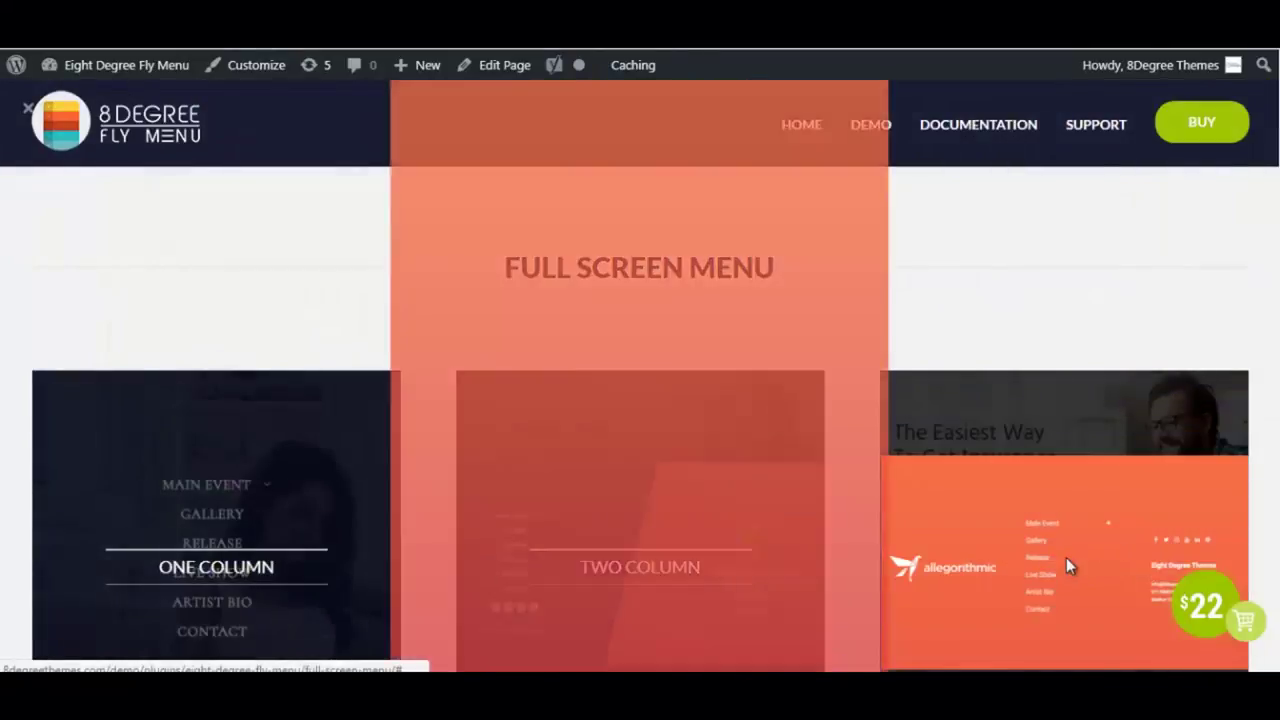
click(1066, 567)
click(32, 110)
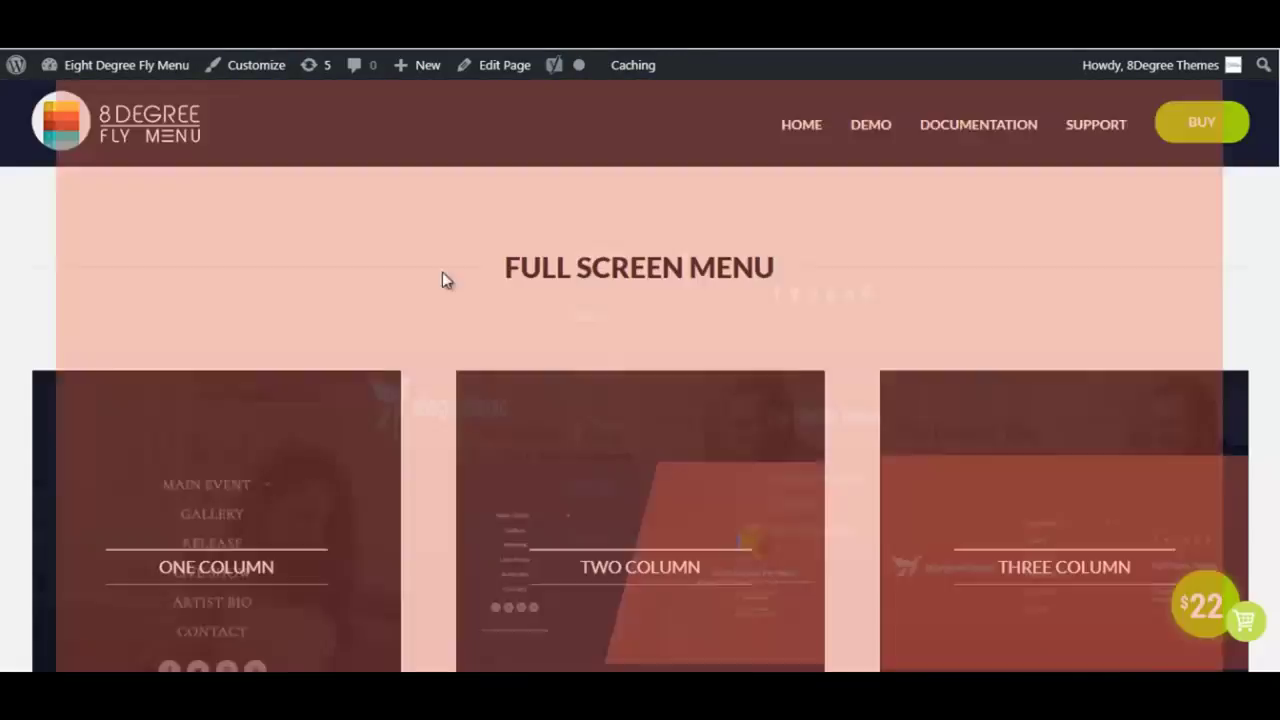
scroll(1040, 523, down, 4)
click(262, 568)
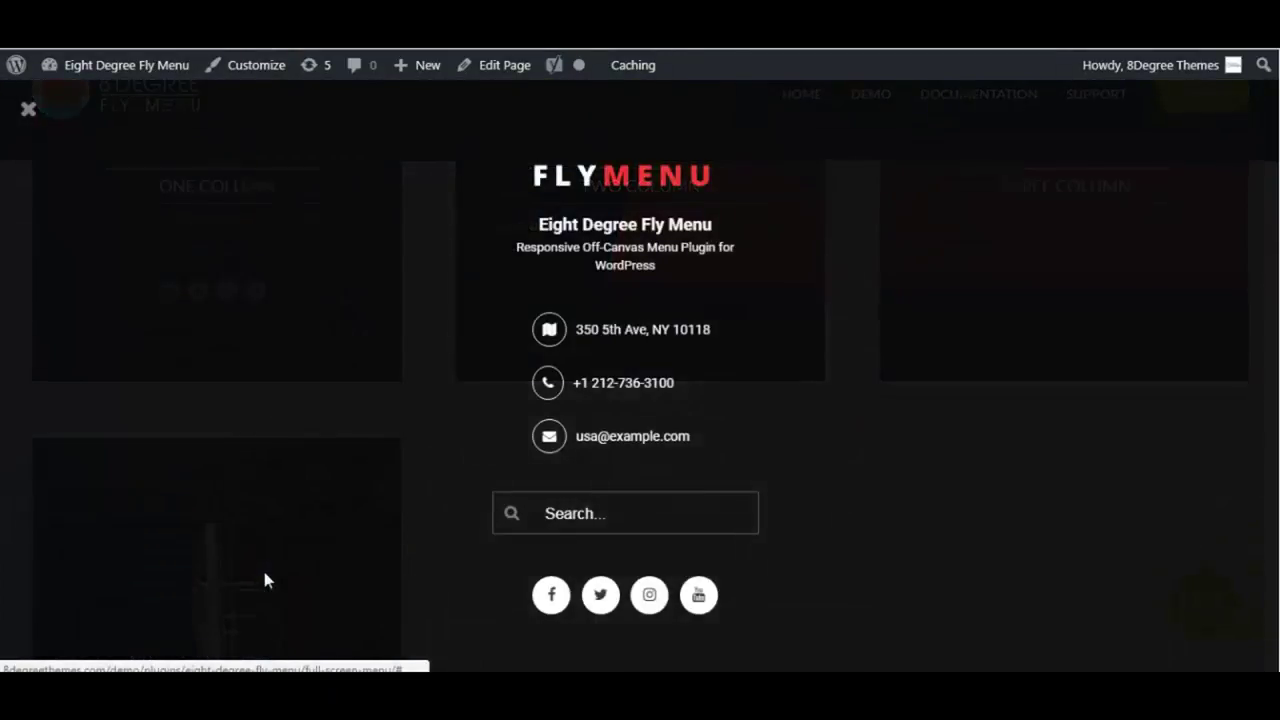
click(29, 108)
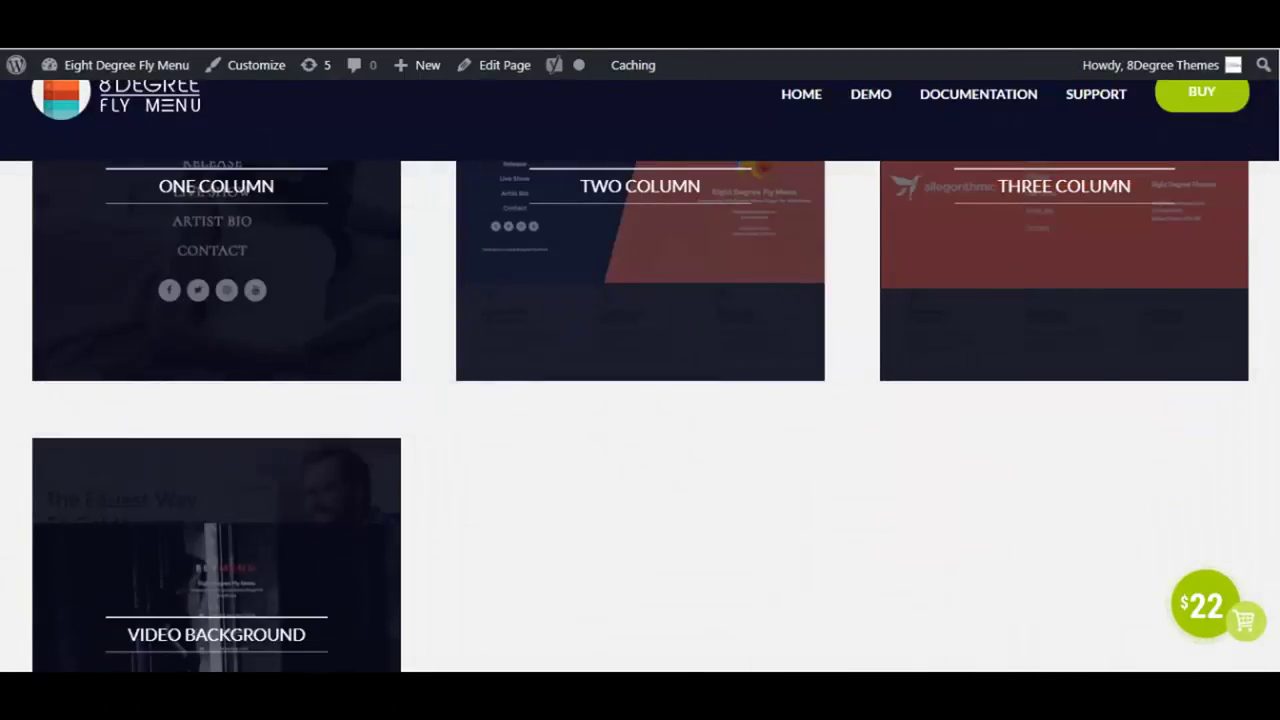
- Preview each Multiple Icon Menu panel: location, Notification Bar, Contact form, author and Sale products
click(214, 486)
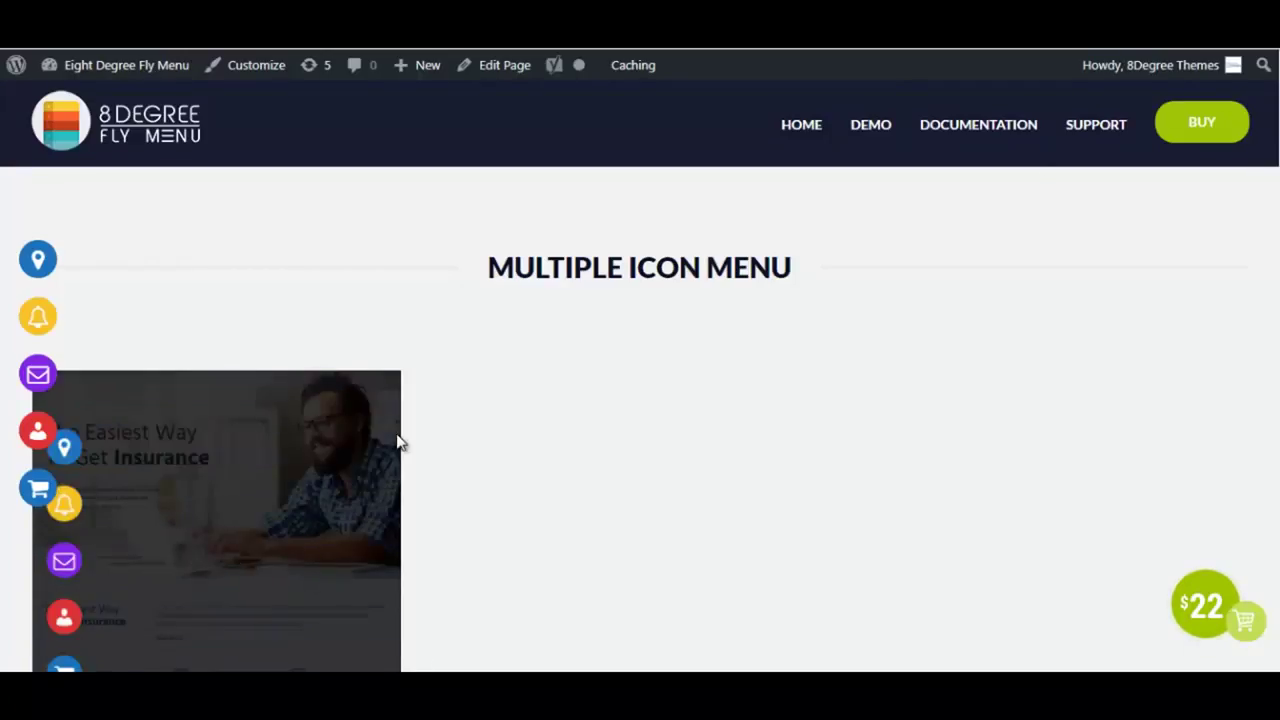
click(38, 260)
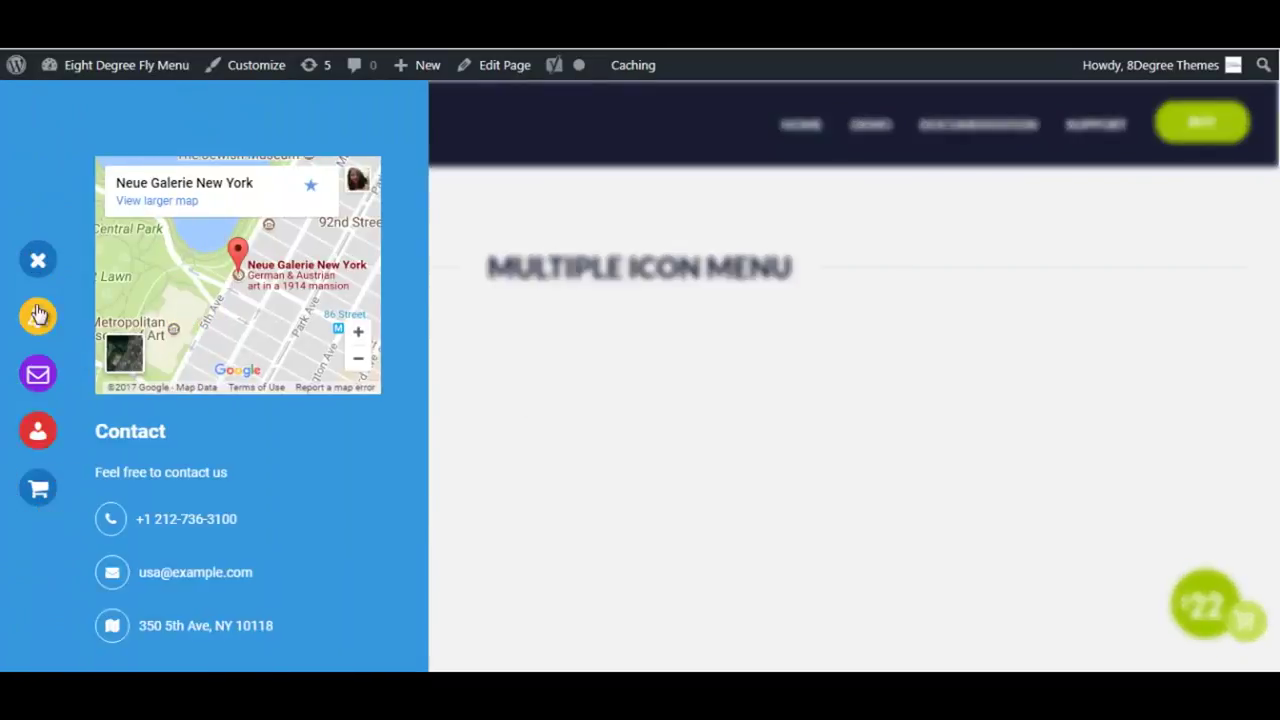
click(36, 313)
click(38, 377)
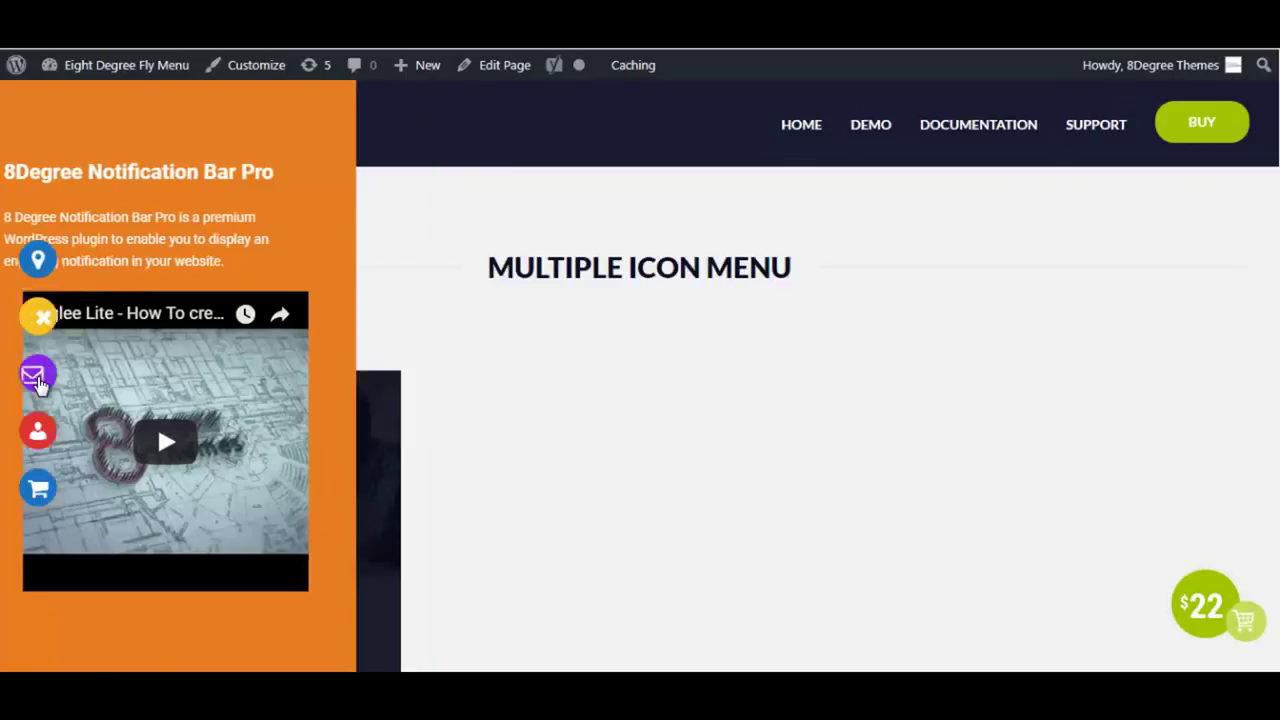
click(36, 432)
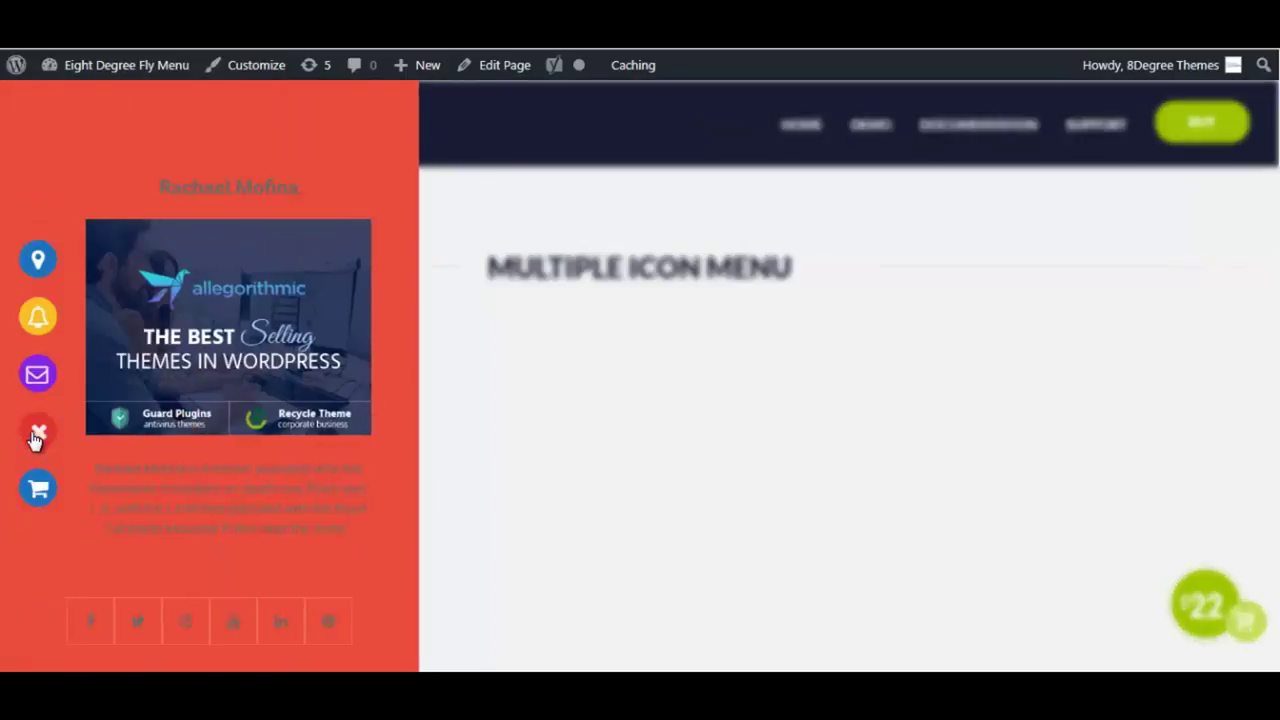
click(39, 492)
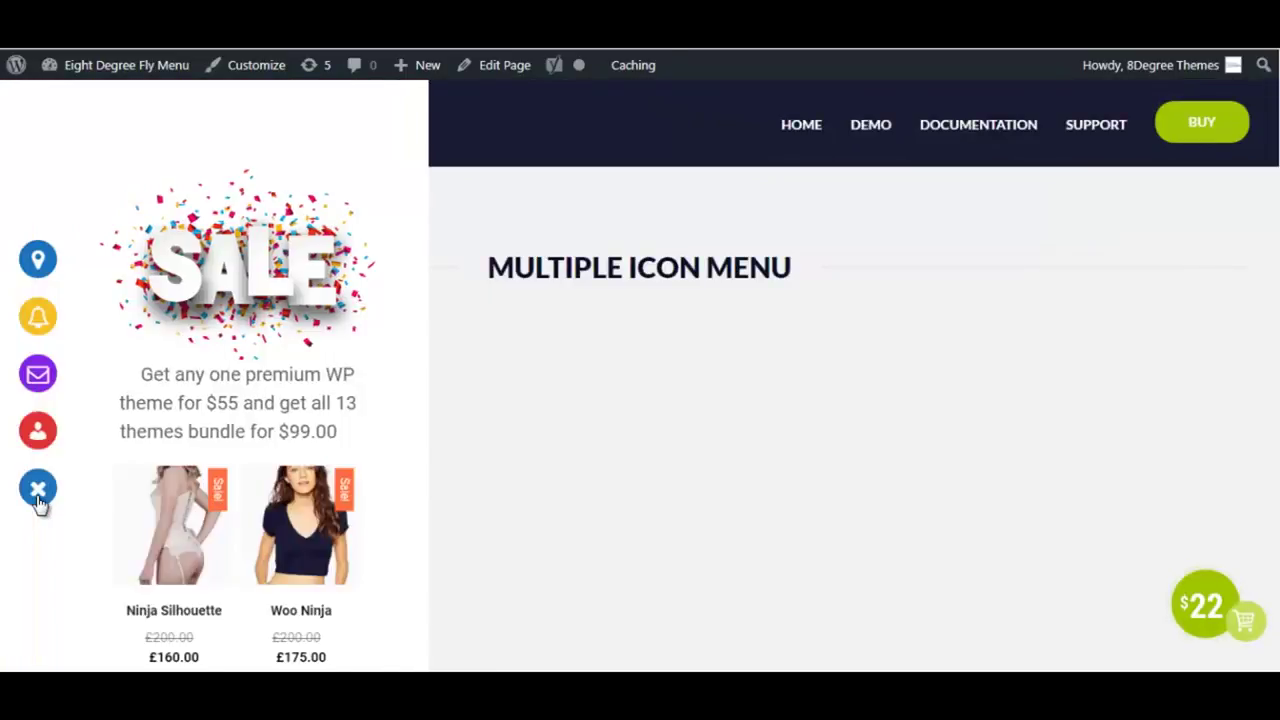
click(36, 278)
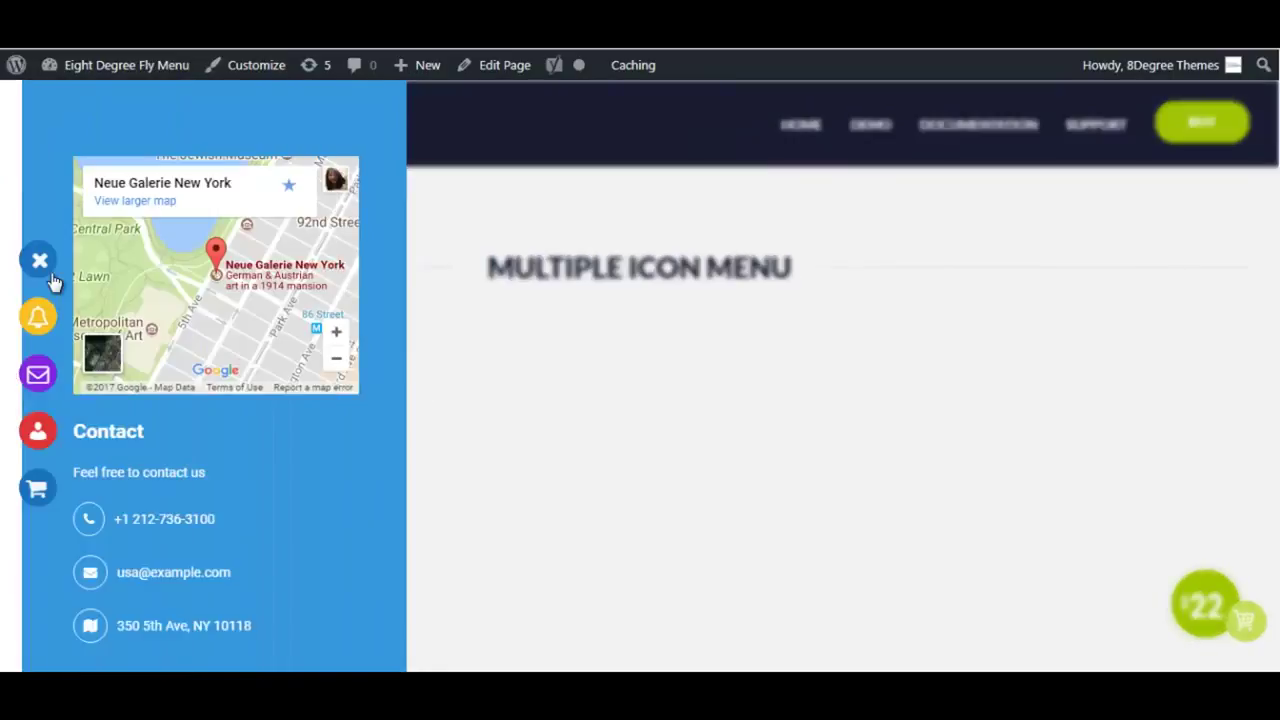
click(40, 322)
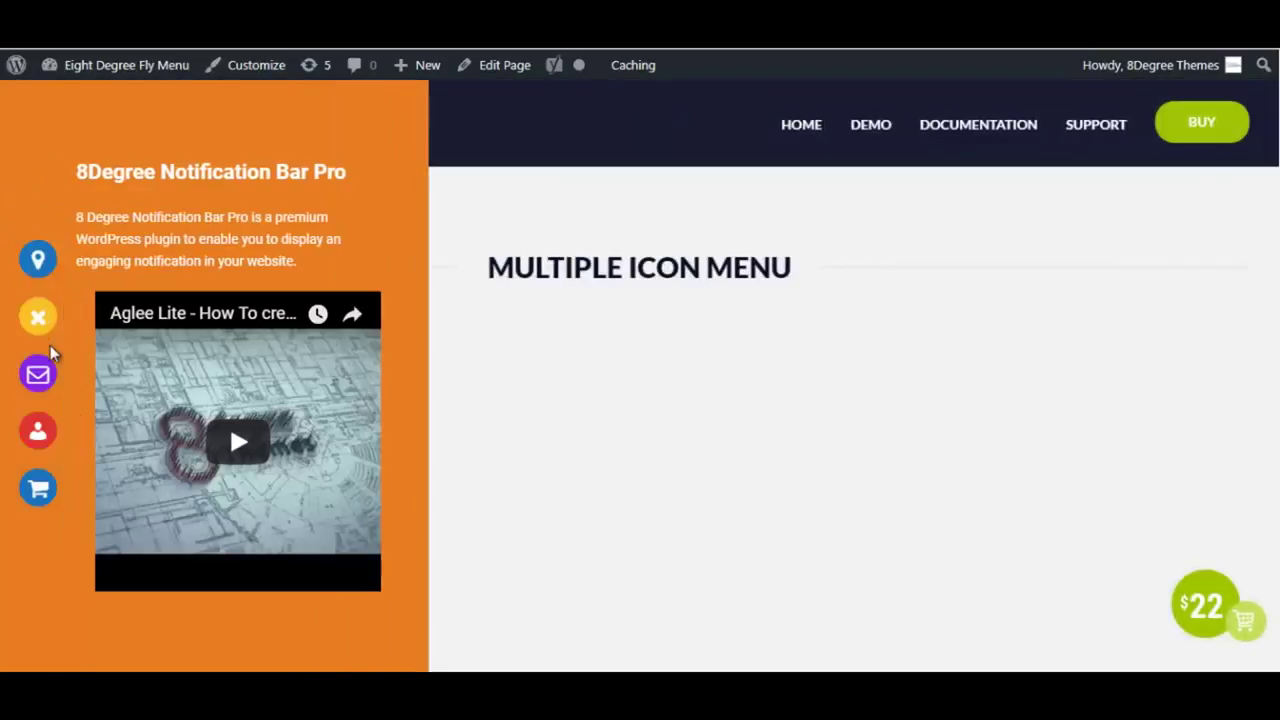
click(38, 372)
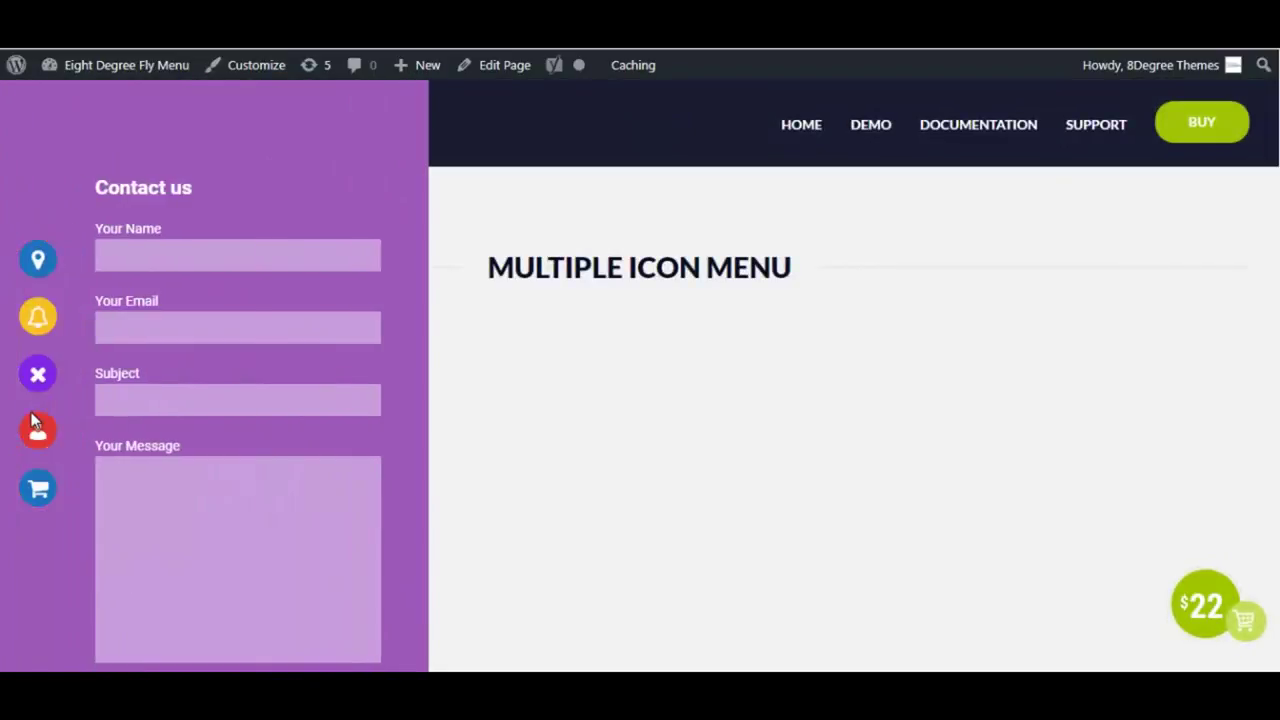
click(38, 492)
scroll(622, 300, down, 5)
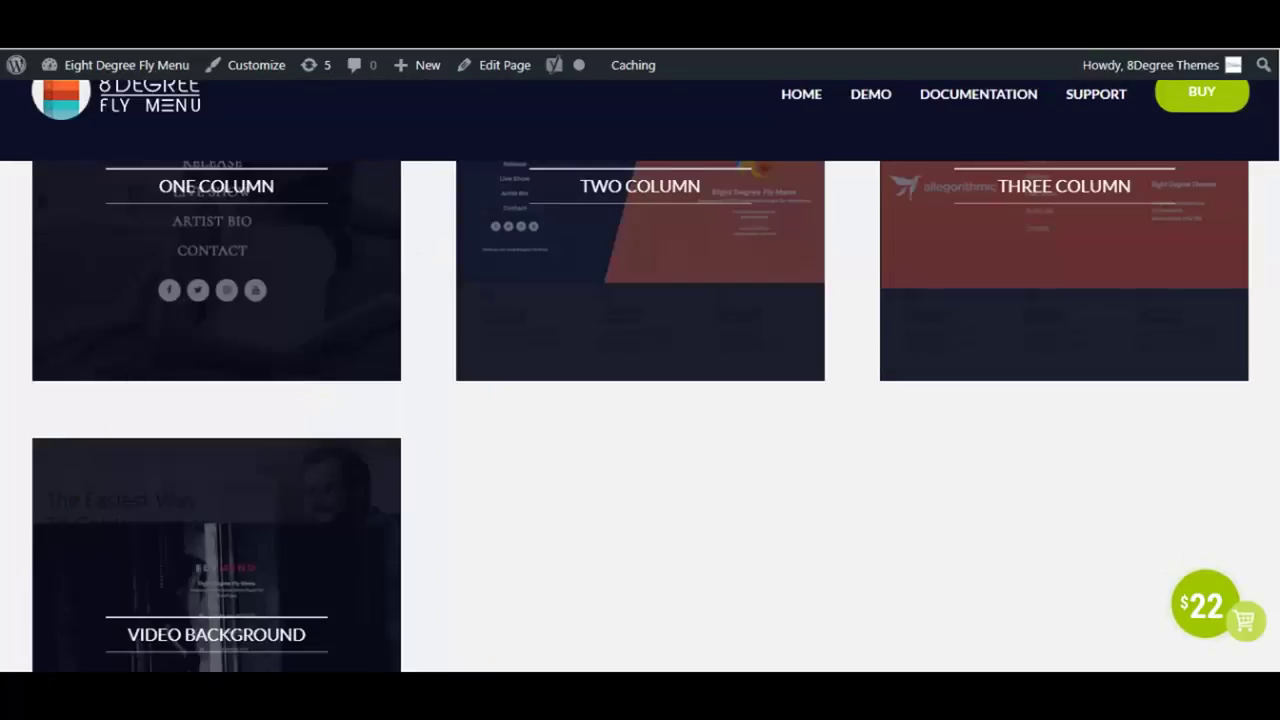
- Go to the 8Degree Fly Menus list of existing menus from the admin sidebar
scroll(674, 406, up, 4)
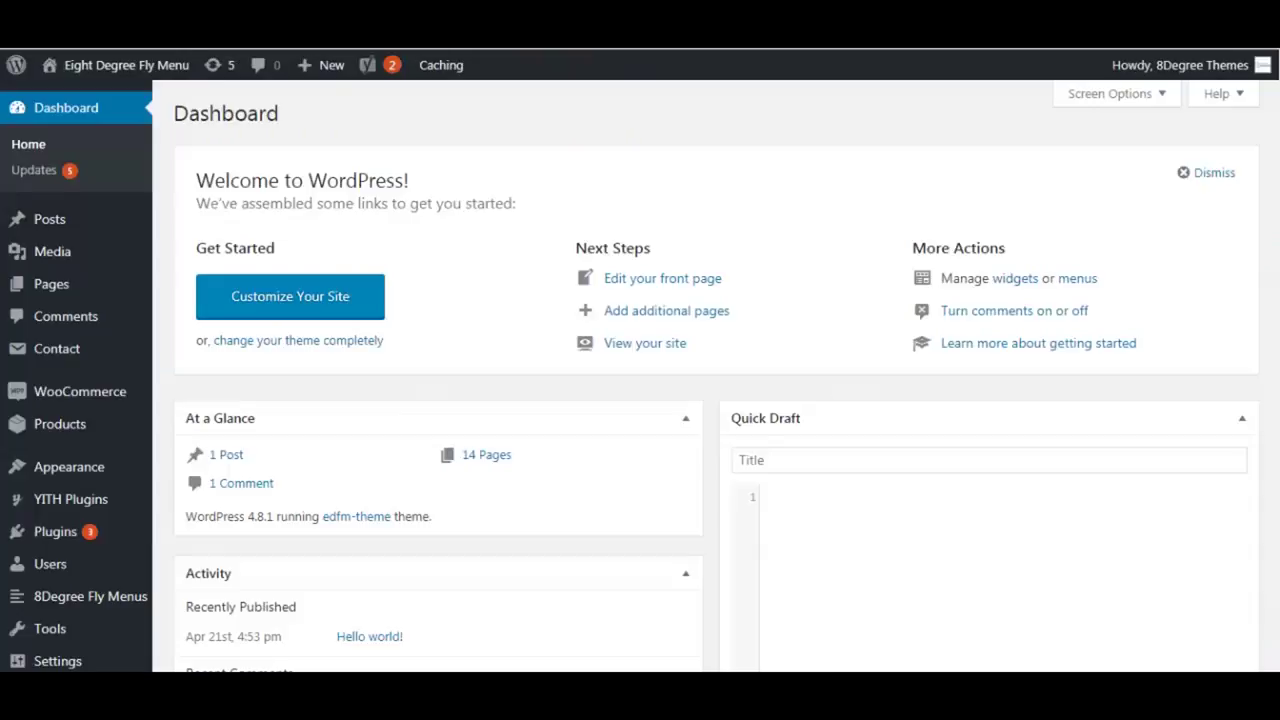
mouse_move(95, 597)
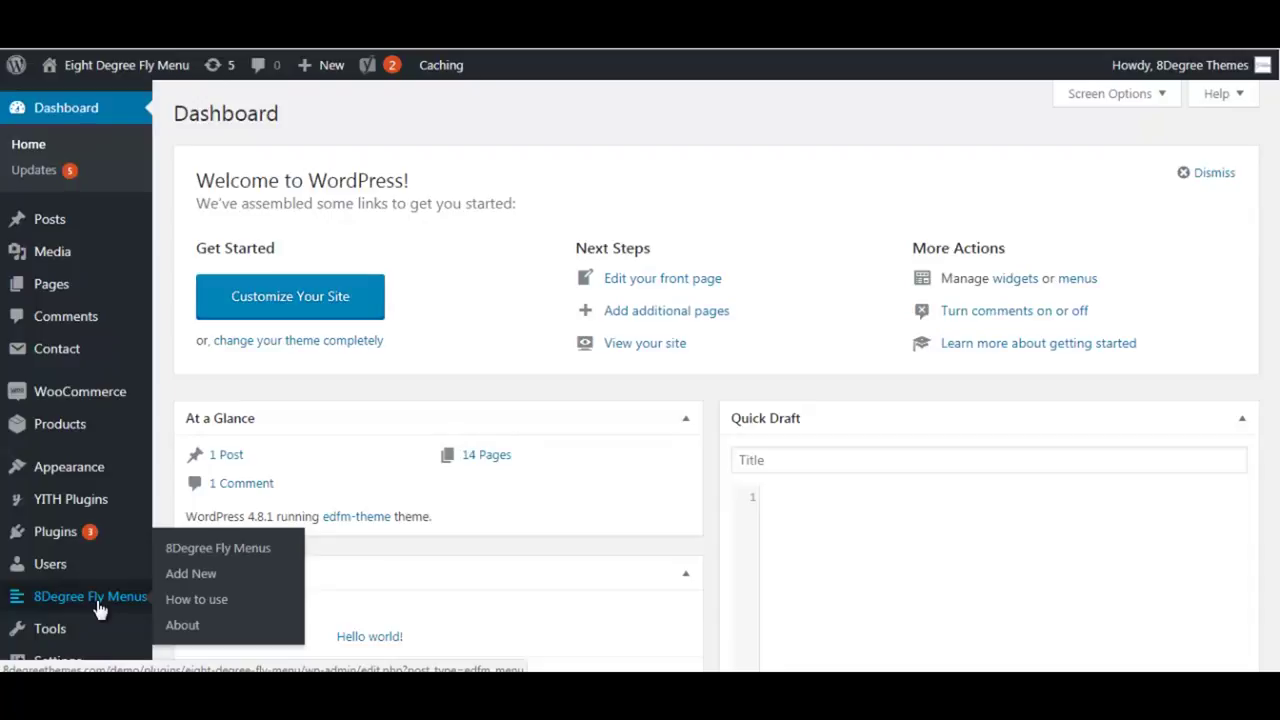
click(99, 604)
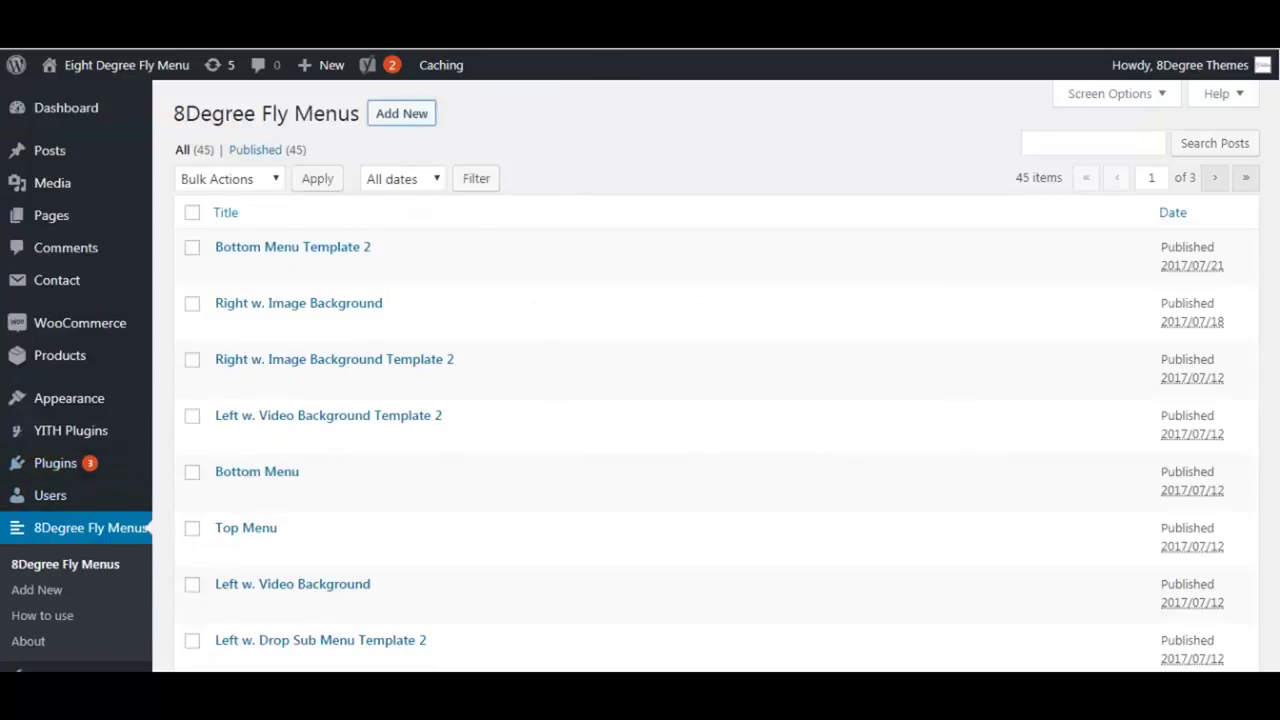
- Start a new fly menu and review its Header, Body, Footer and social icon settings
click(401, 113)
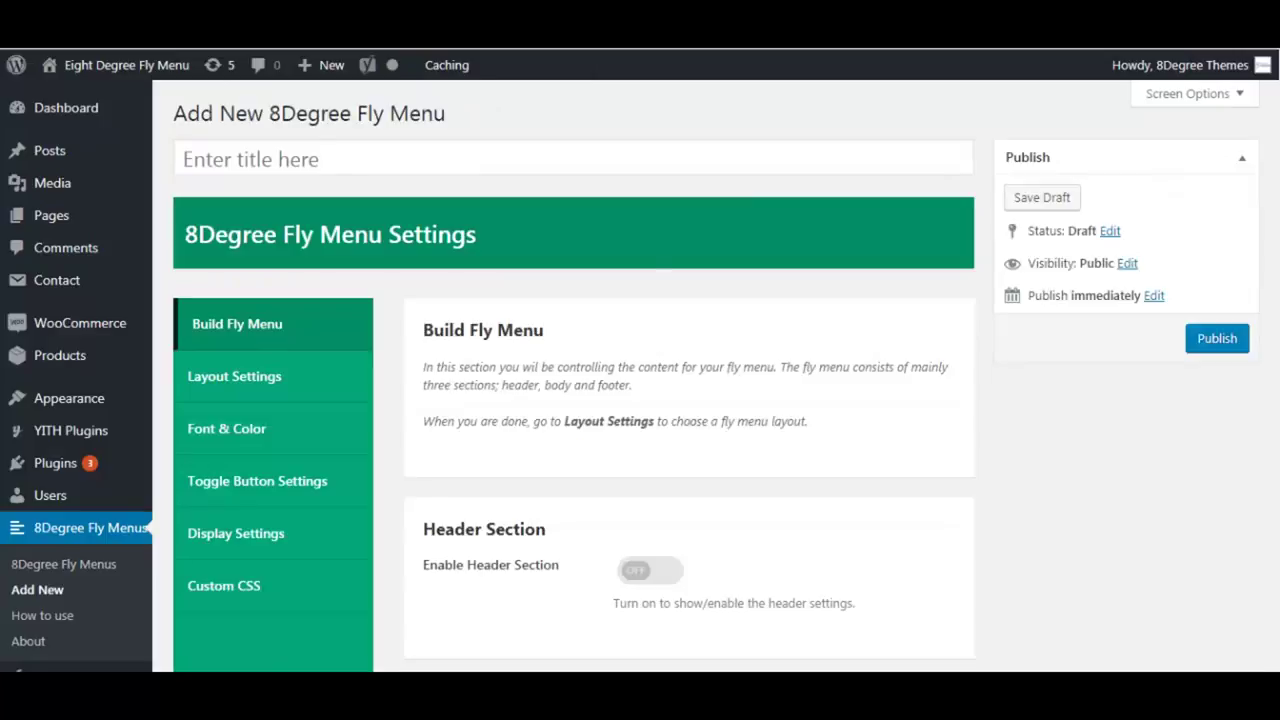
scroll(560, 333, down, 1)
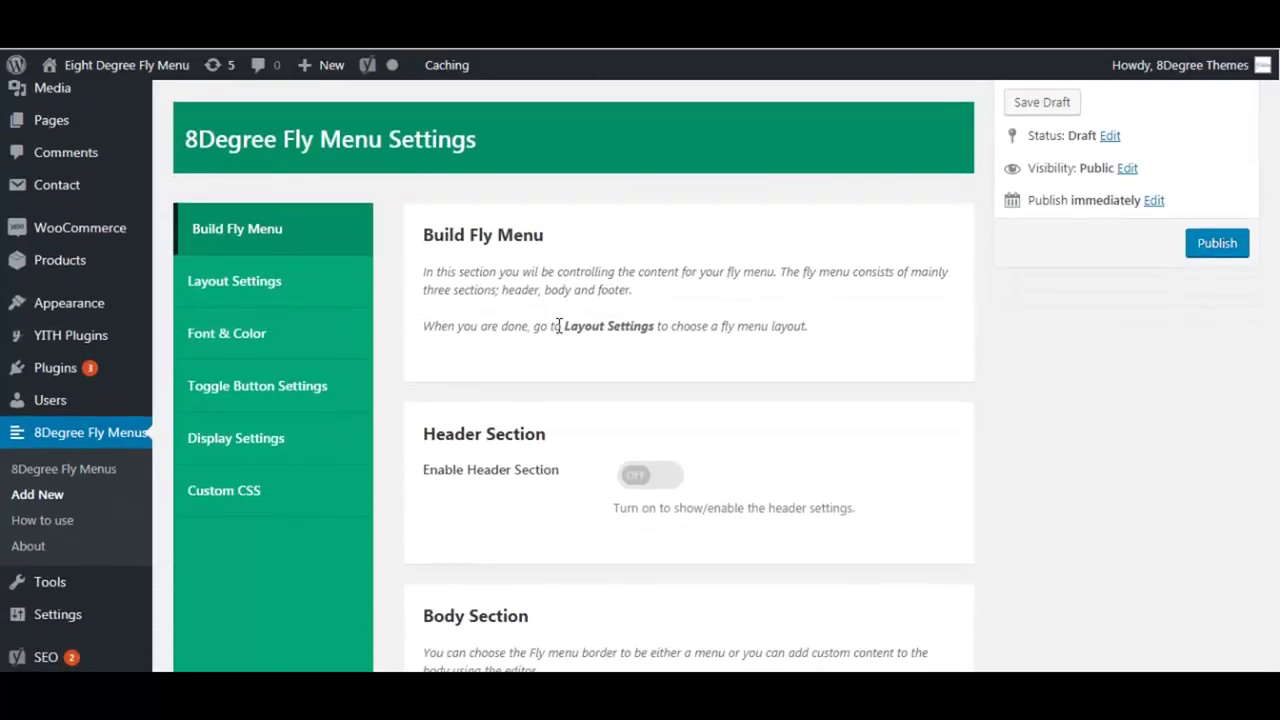
scroll(558, 327, up, 1)
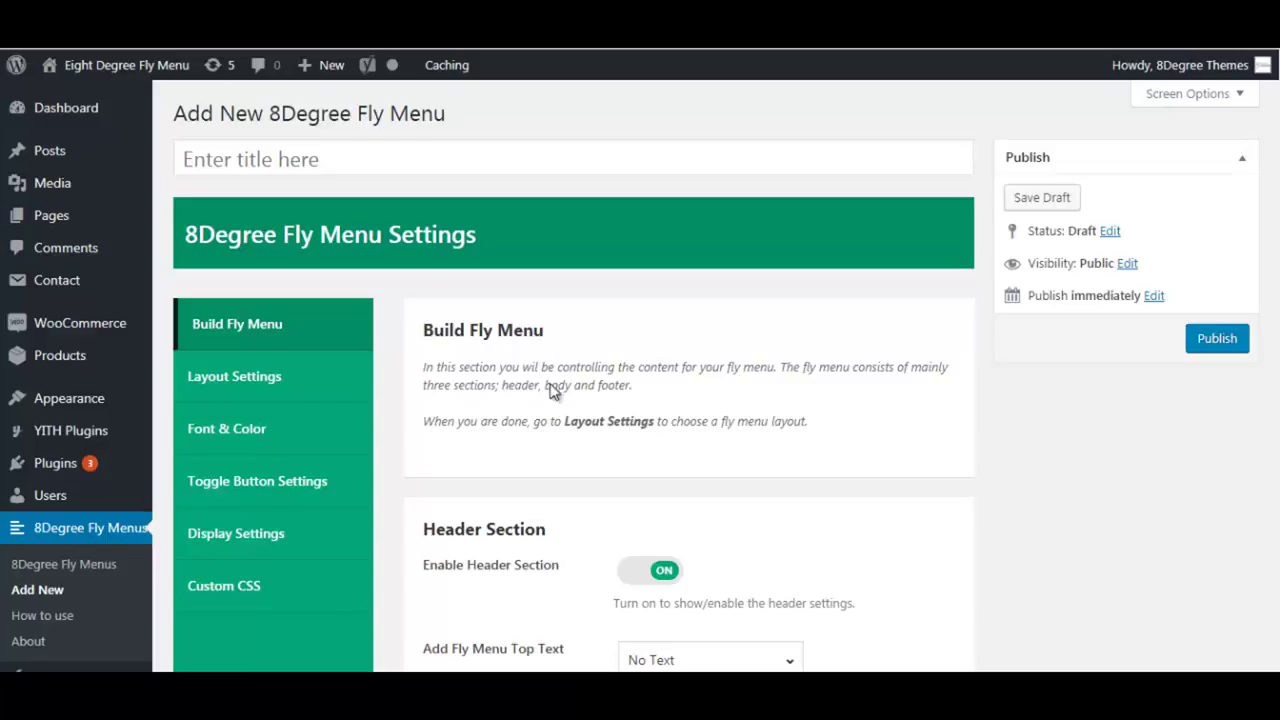
scroll(531, 378, down, 6)
scroll(531, 385, down, 11)
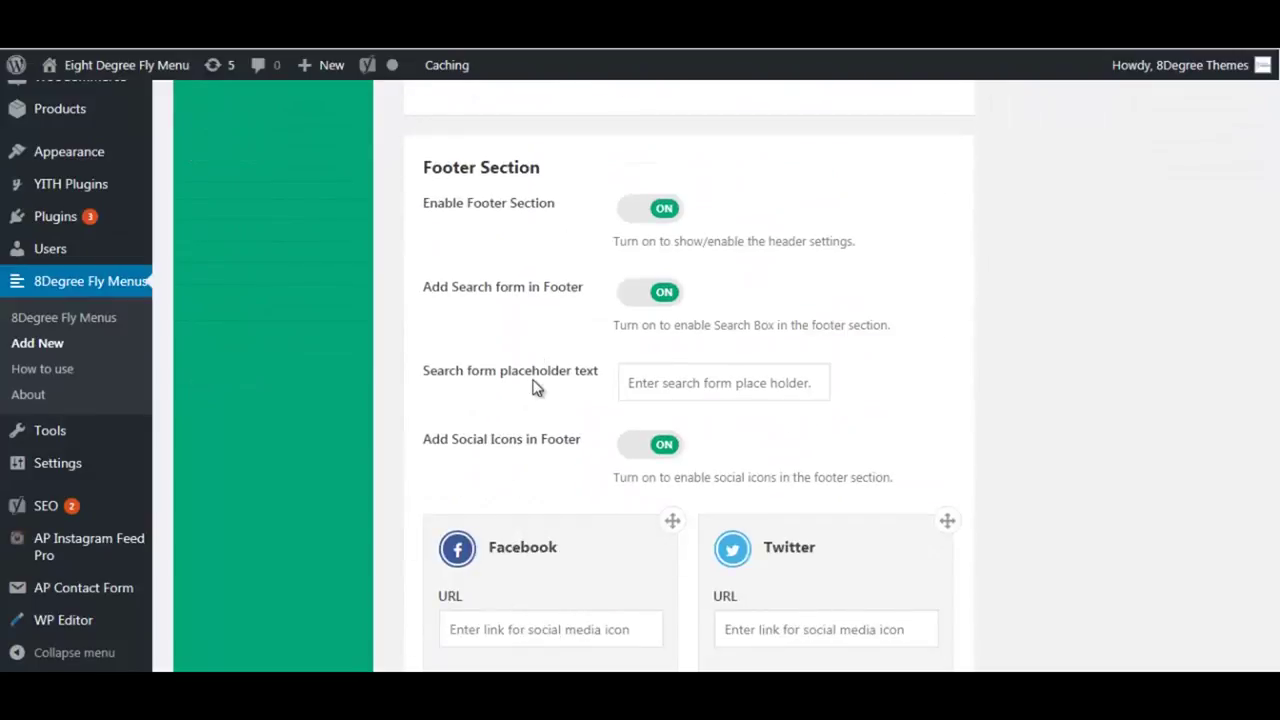
scroll(533, 385, down, 13)
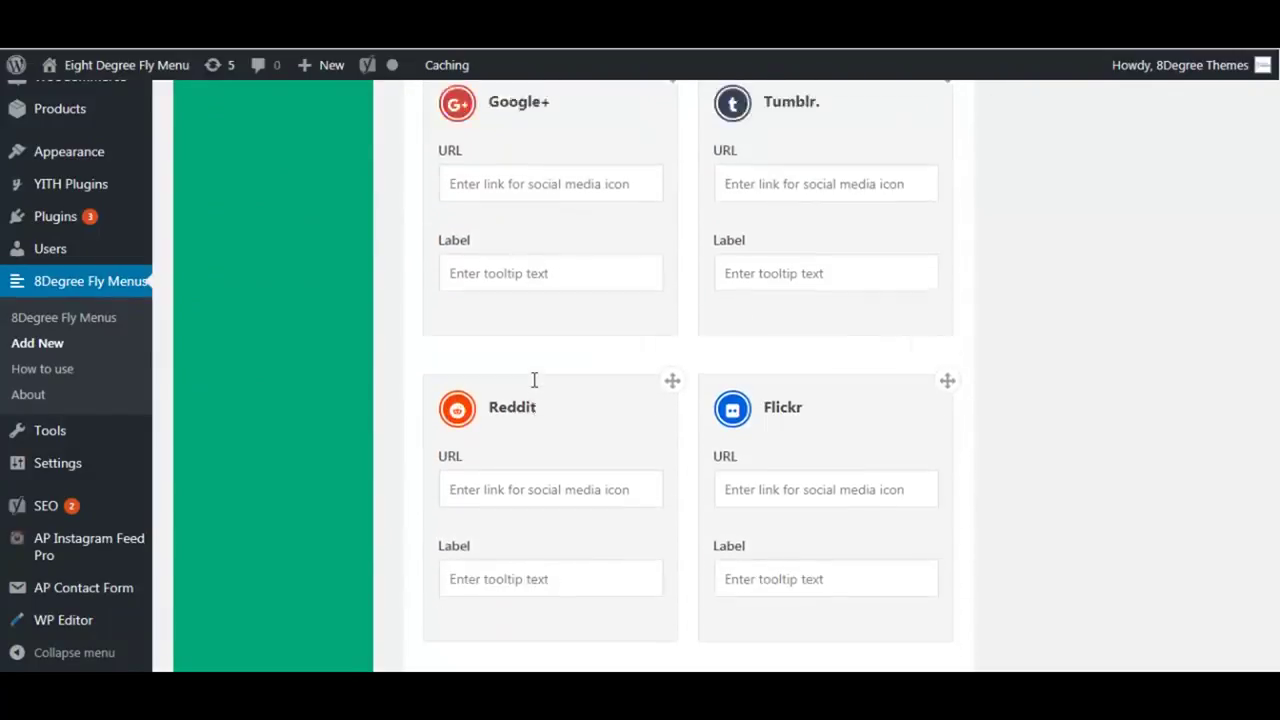
scroll(534, 380, down, 9)
scroll(566, 509, down, 4)
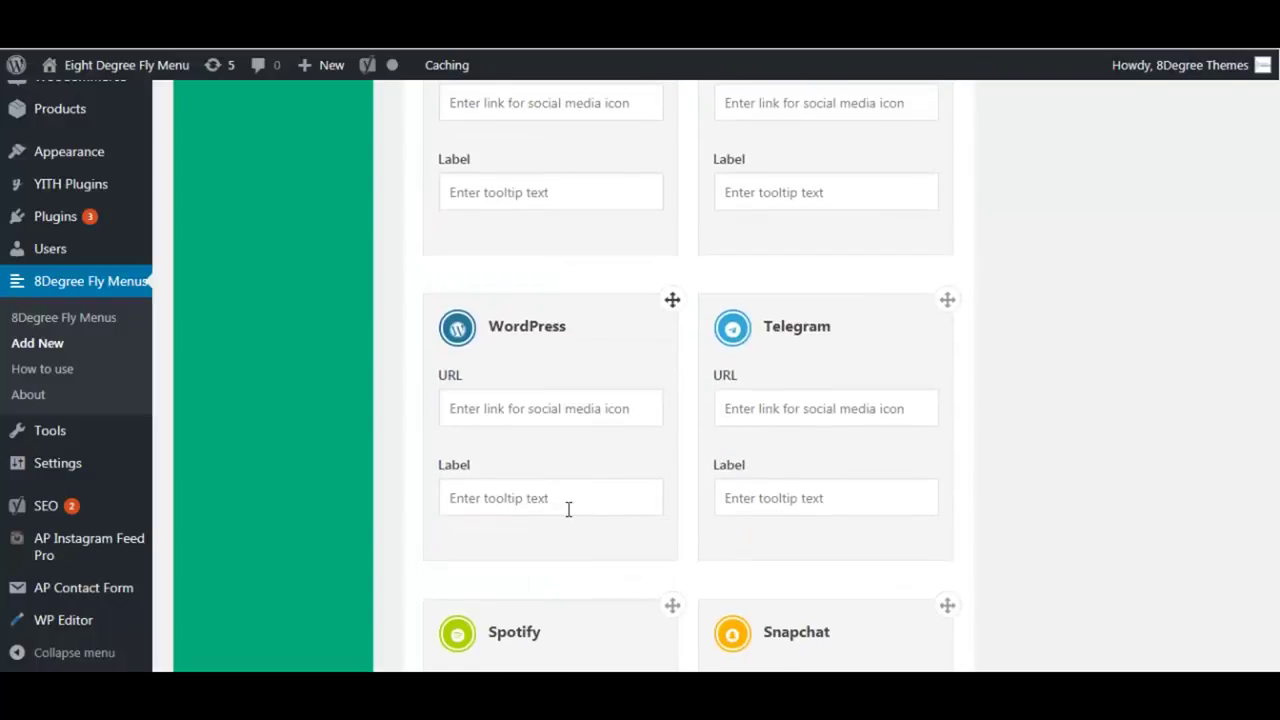
scroll(568, 509, down, 9)
scroll(794, 506, up, 17)
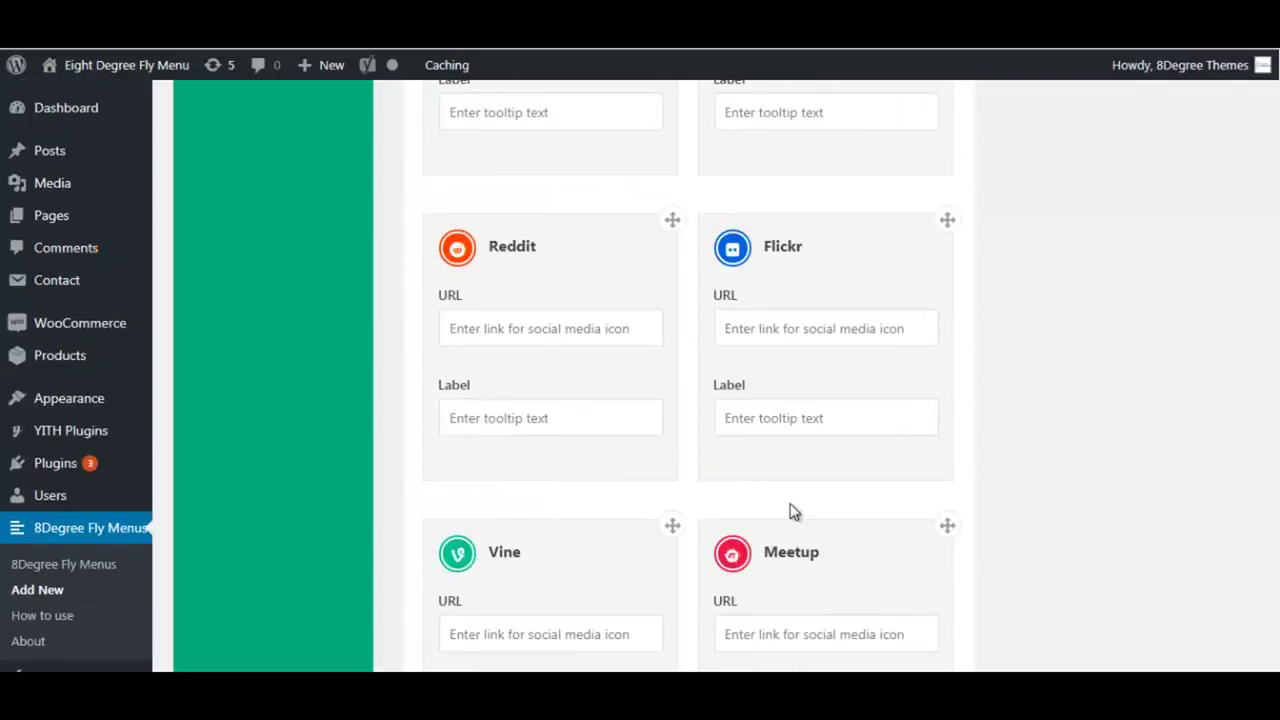
scroll(794, 511, up, 20)
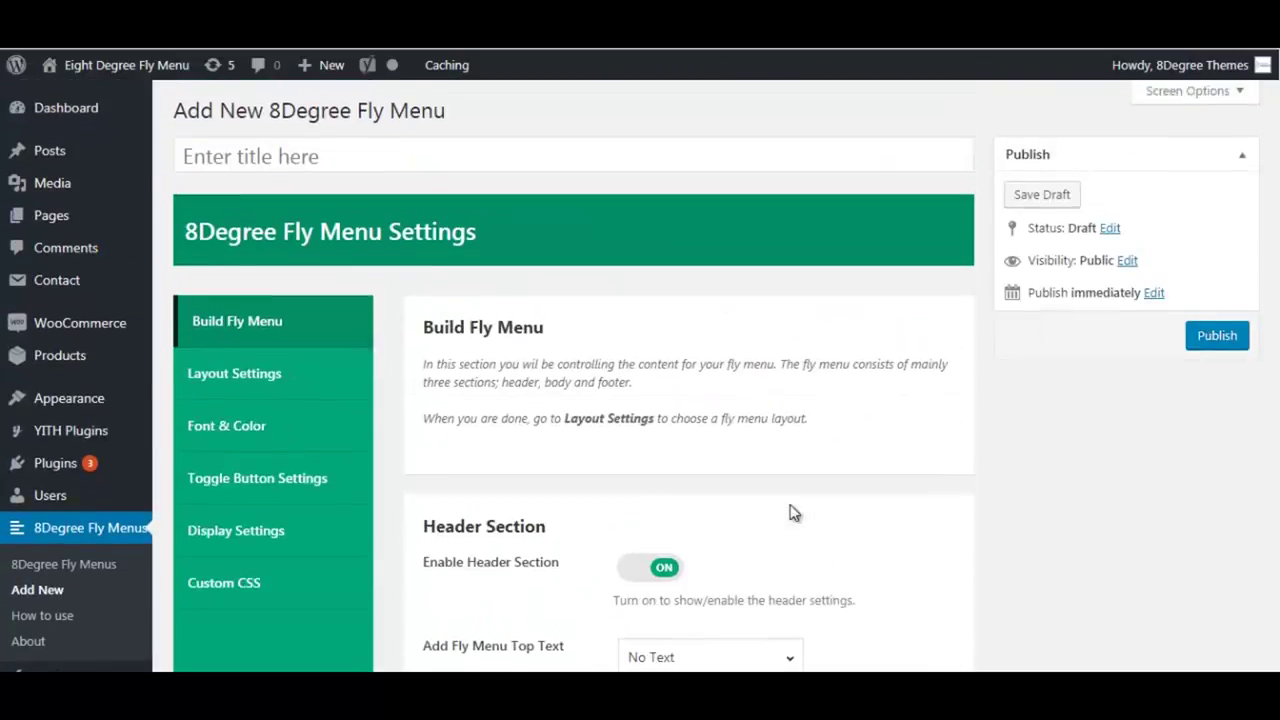
- Keep the Header Section enabled with Top Text No Text, Header Image No Image, Bottom Text No Text
scroll(800, 506, down, 3)
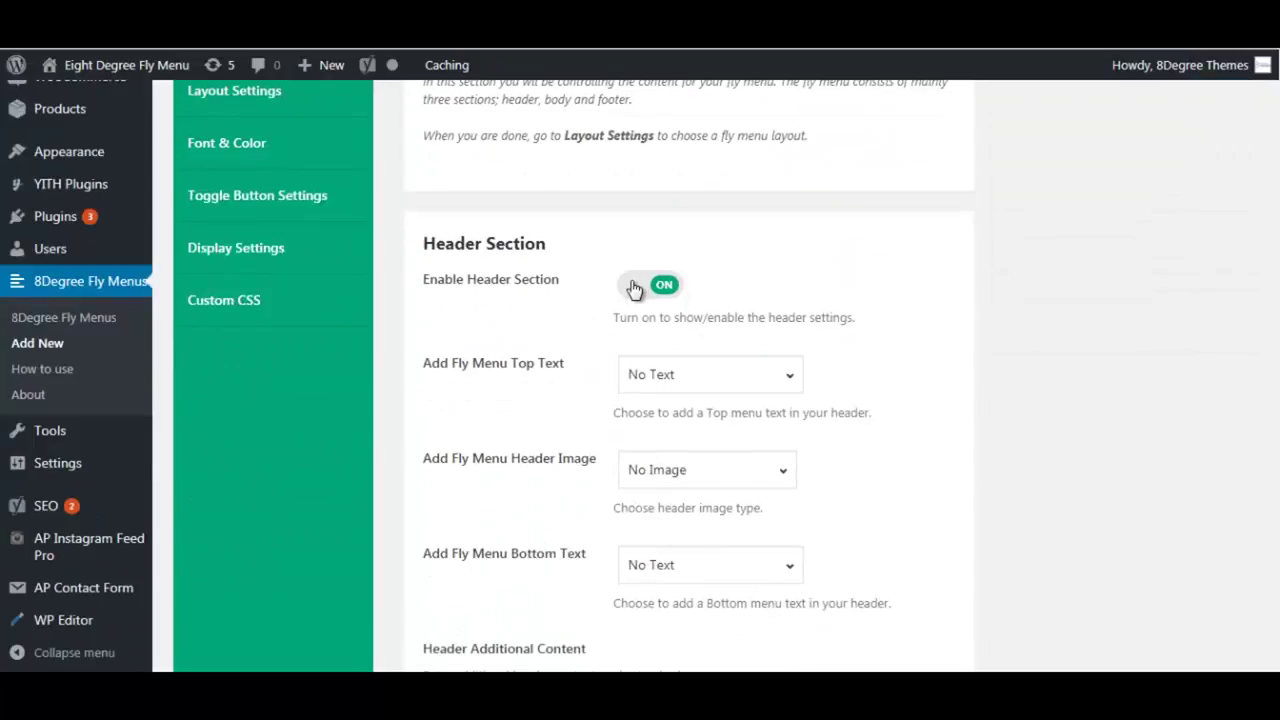
click(633, 289)
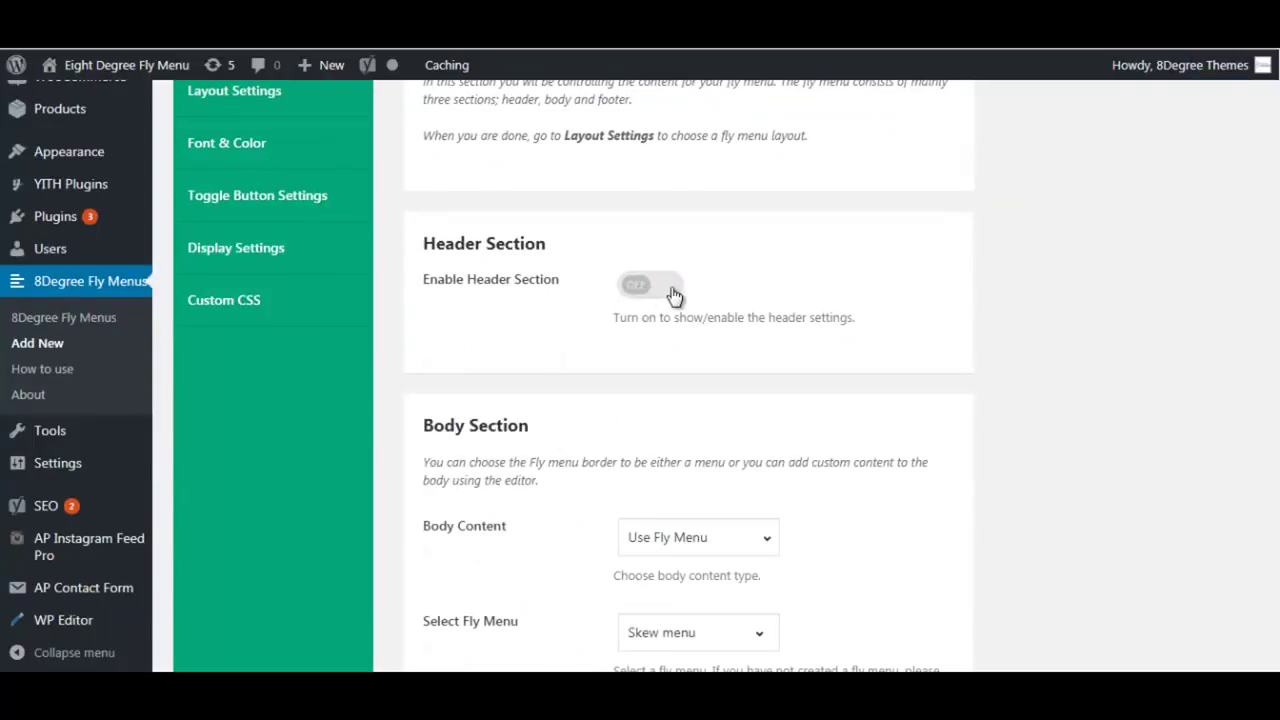
click(672, 291)
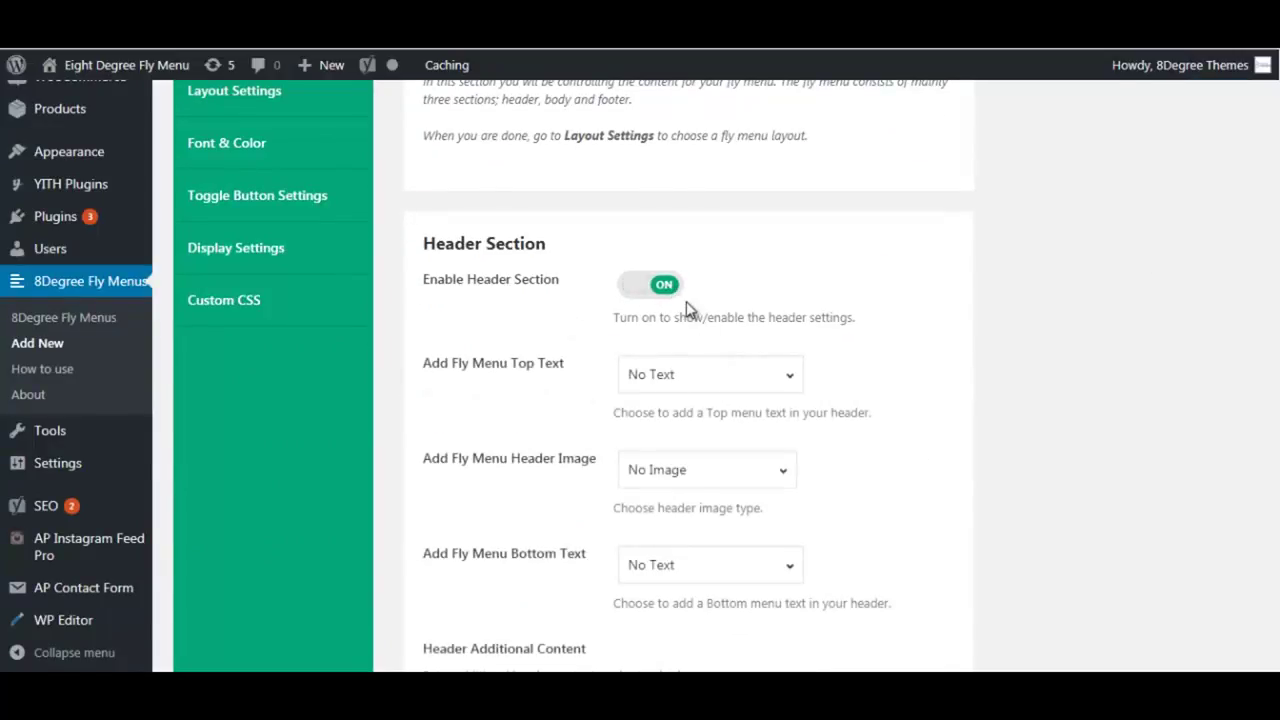
click(727, 387)
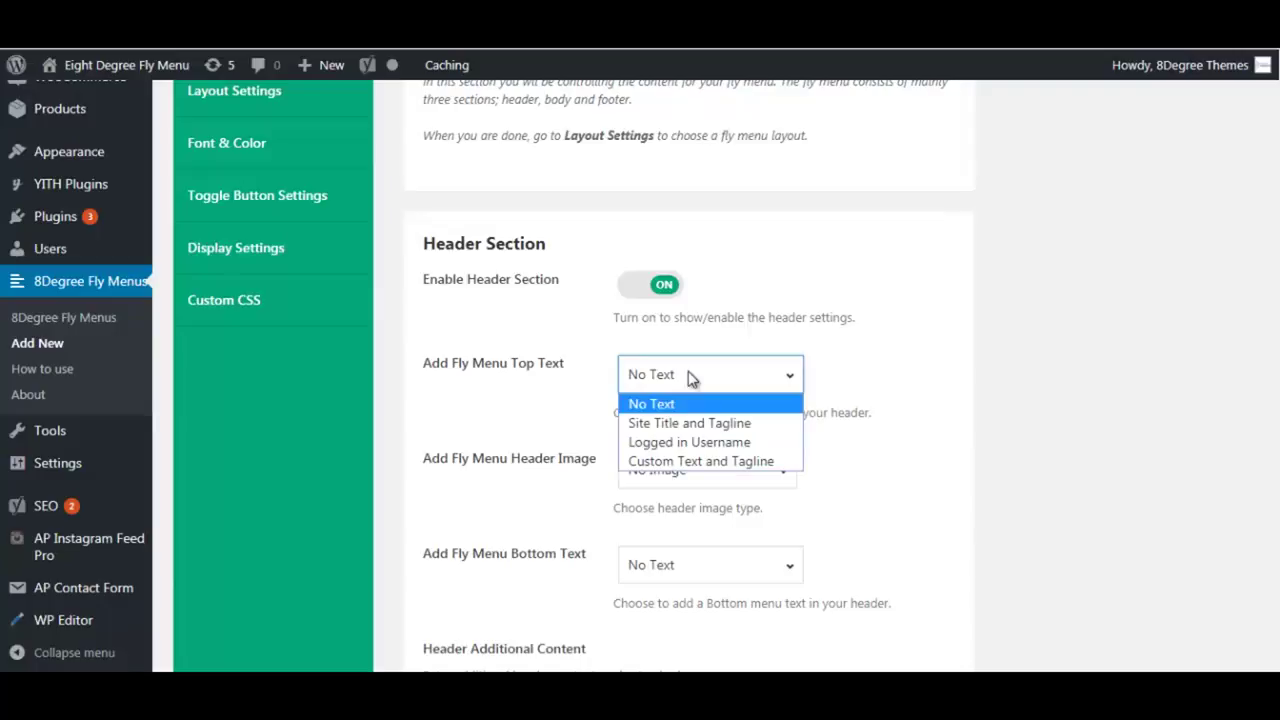
click(700, 400)
click(748, 478)
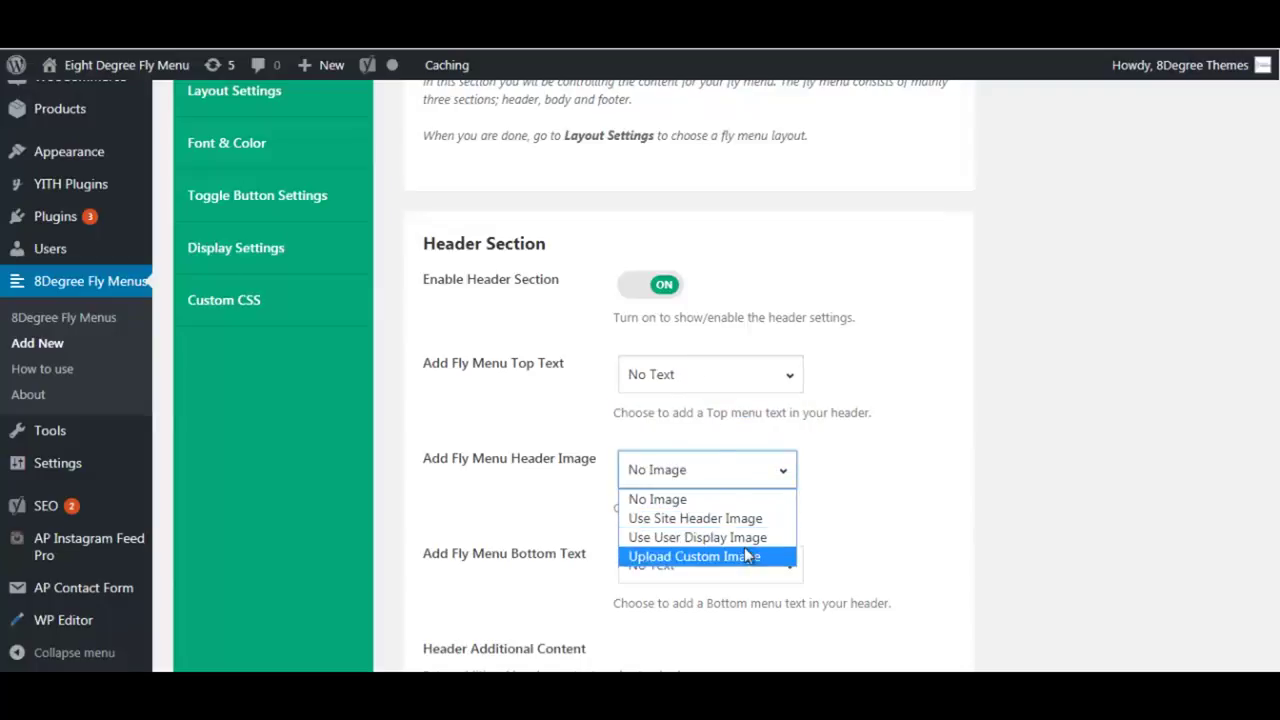
click(790, 572)
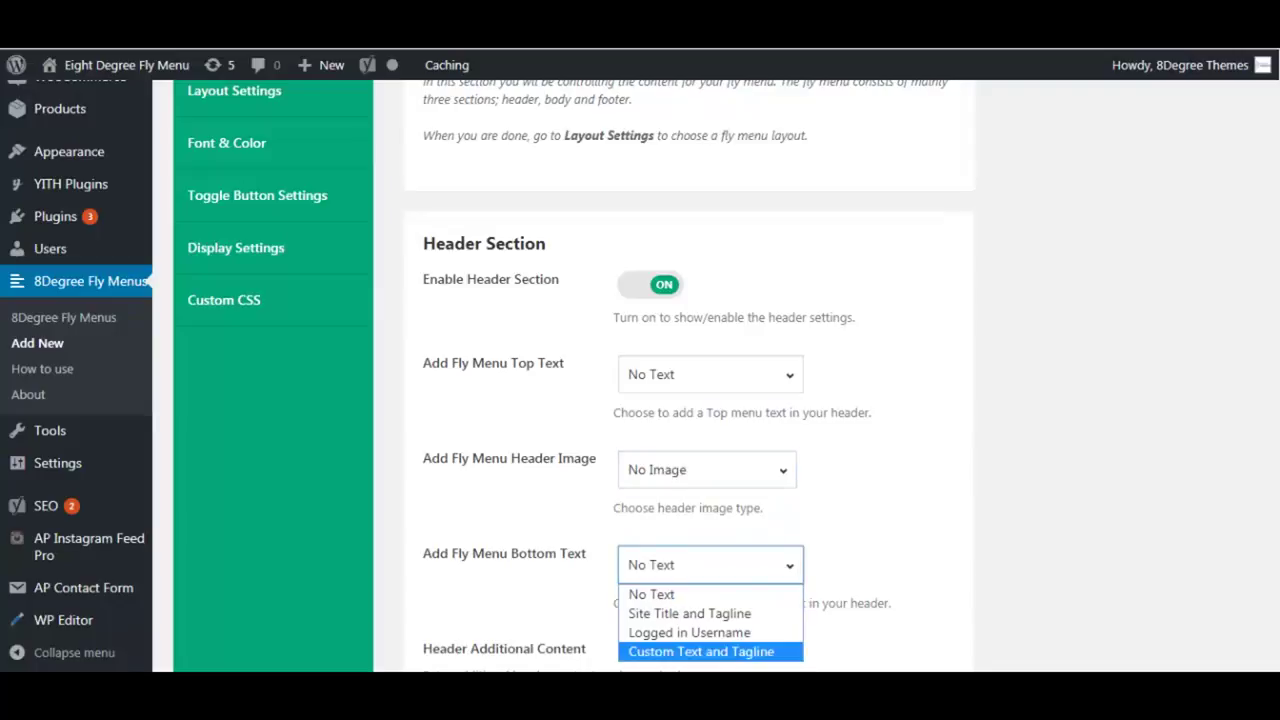
click(785, 570)
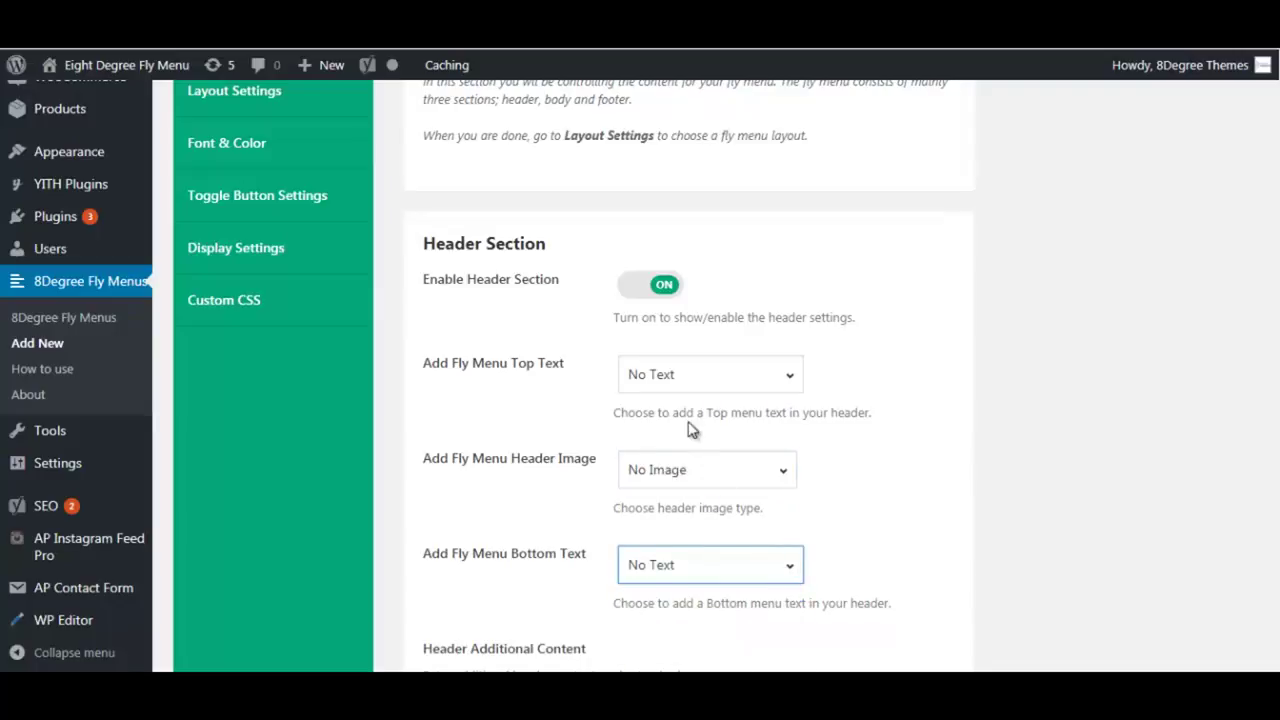
scroll(690, 428, down, 4)
click(600, 499)
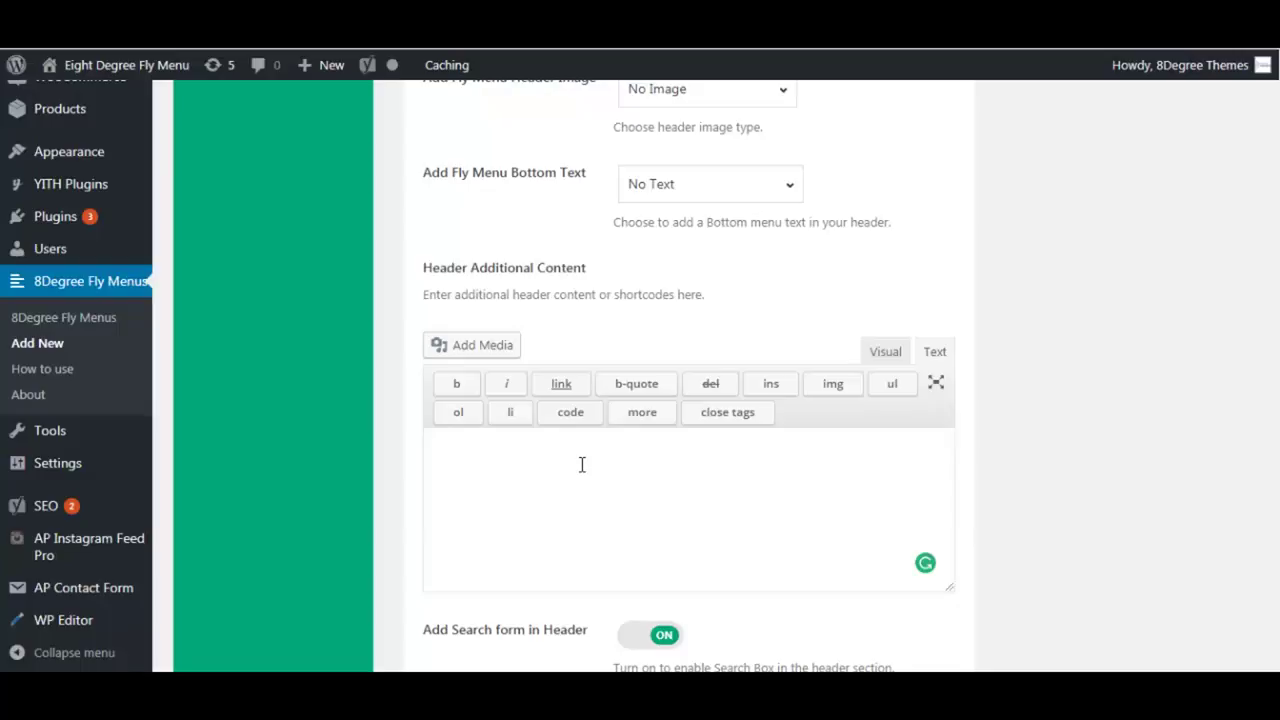
scroll(585, 464, down, 4)
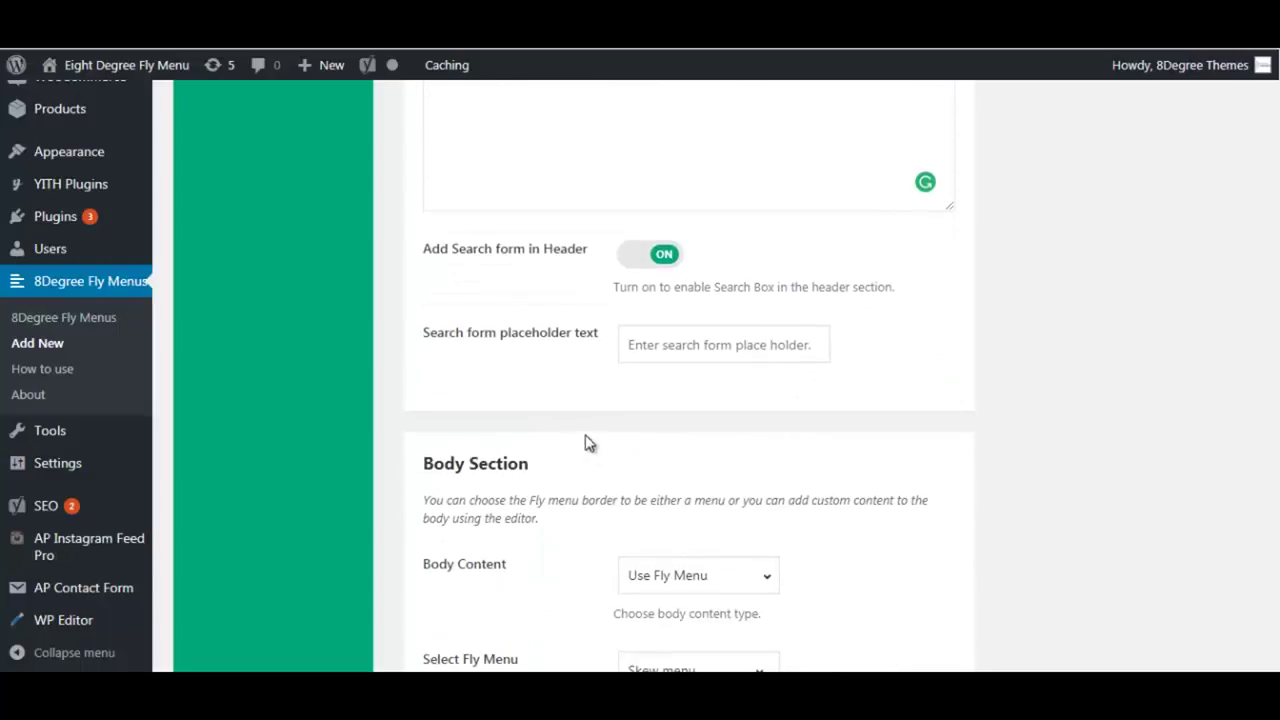
drag(424, 254, 595, 276)
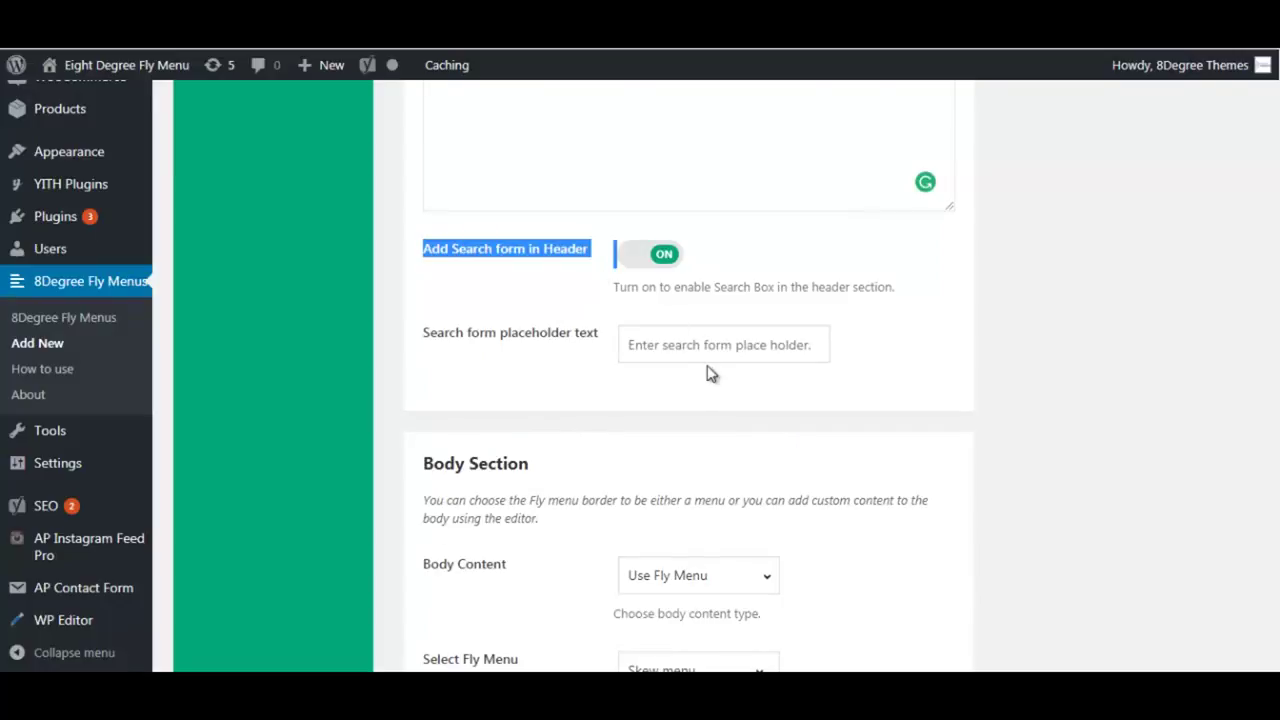
scroll(708, 378, down, 3)
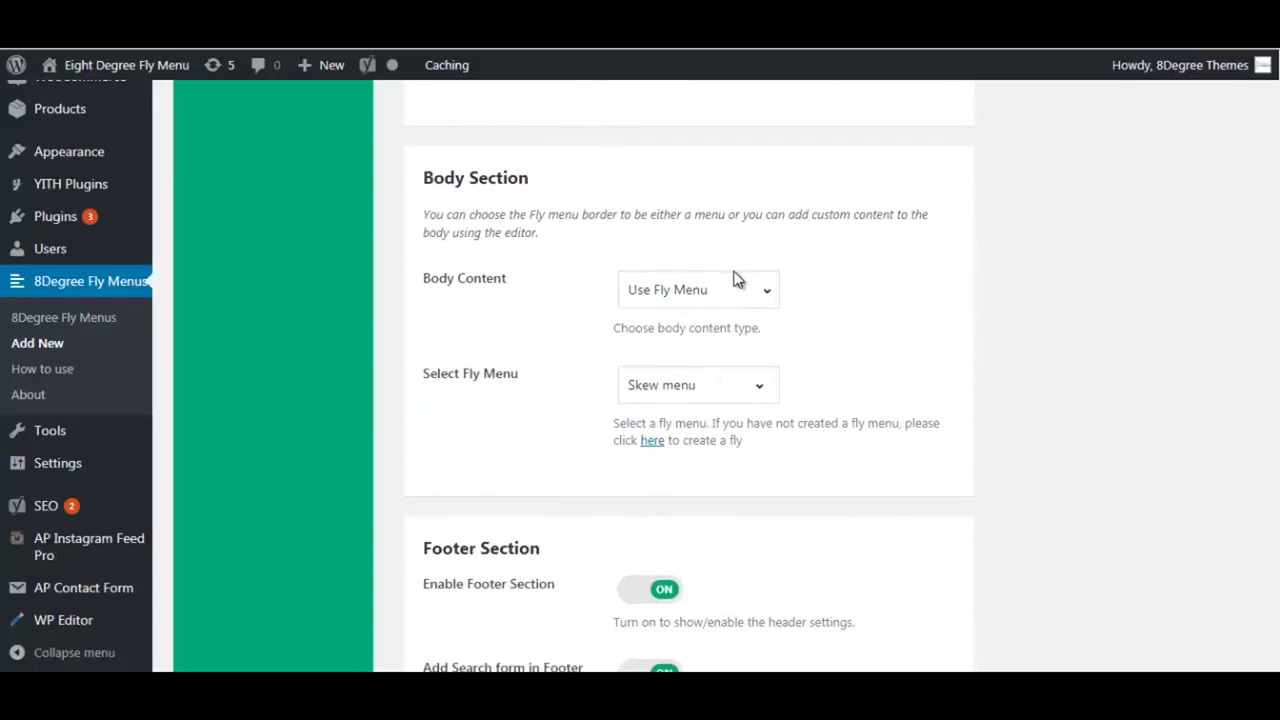
click(733, 280)
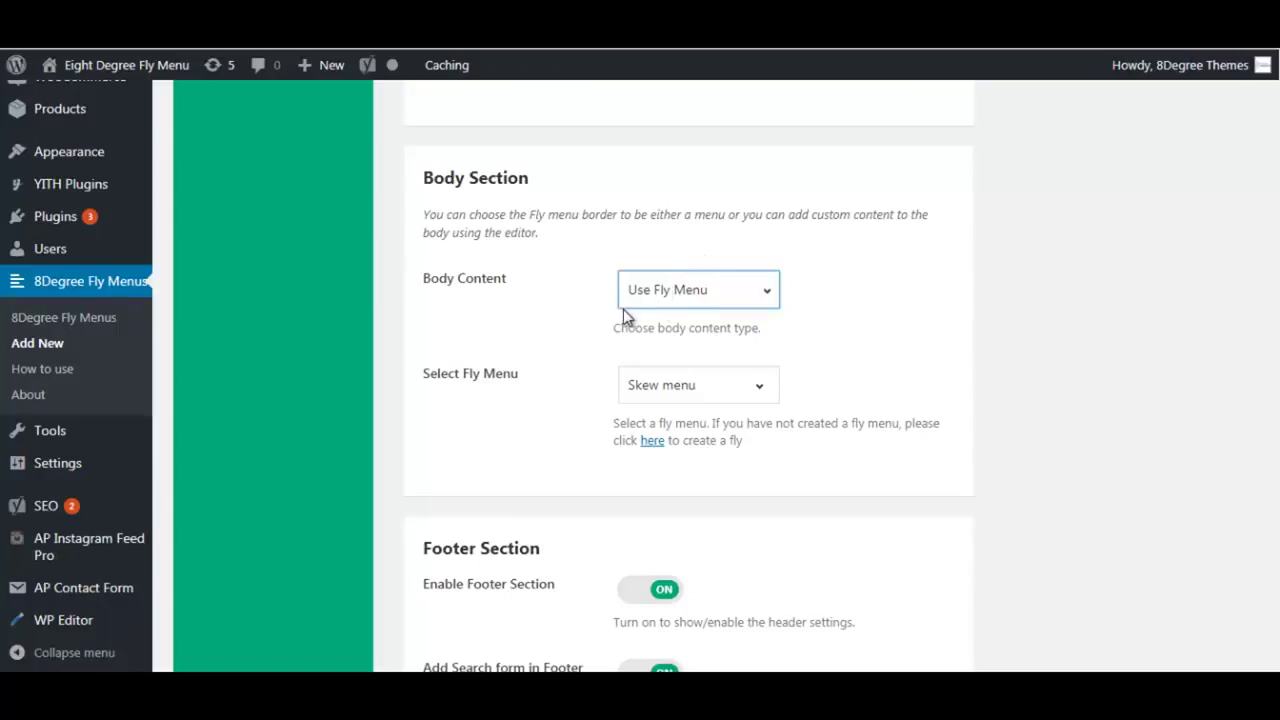
click(734, 301)
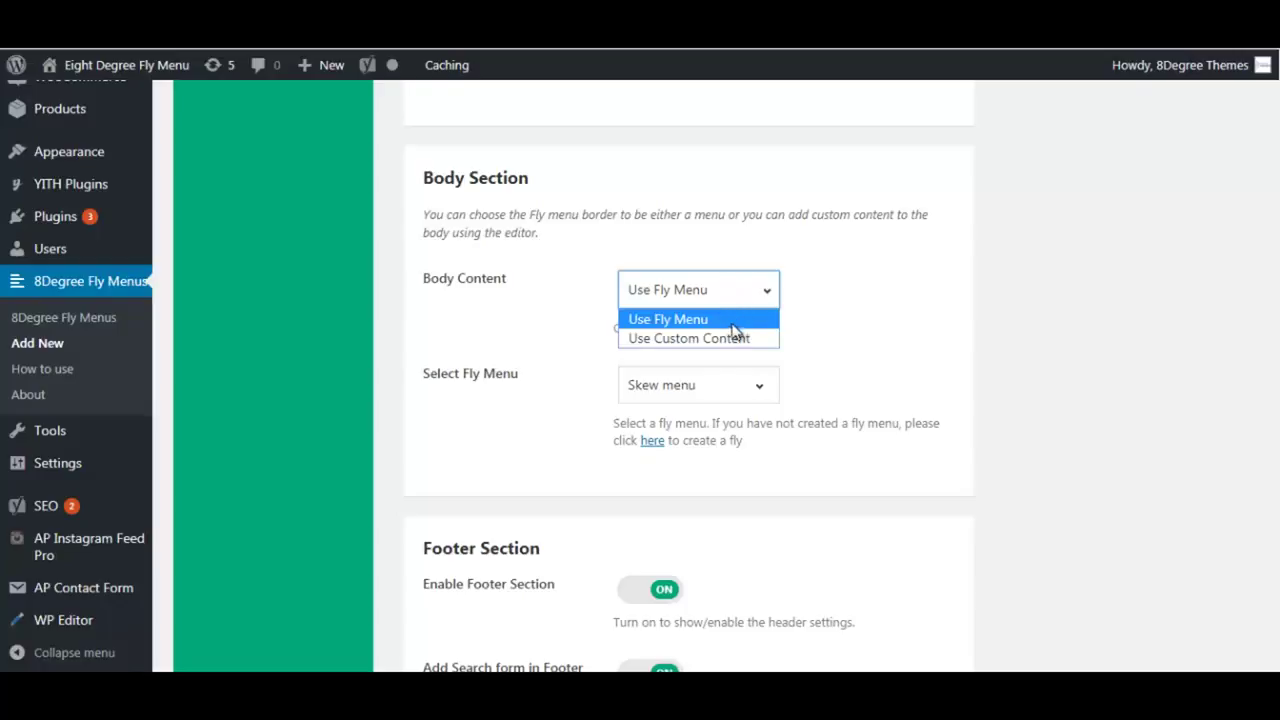
click(720, 335)
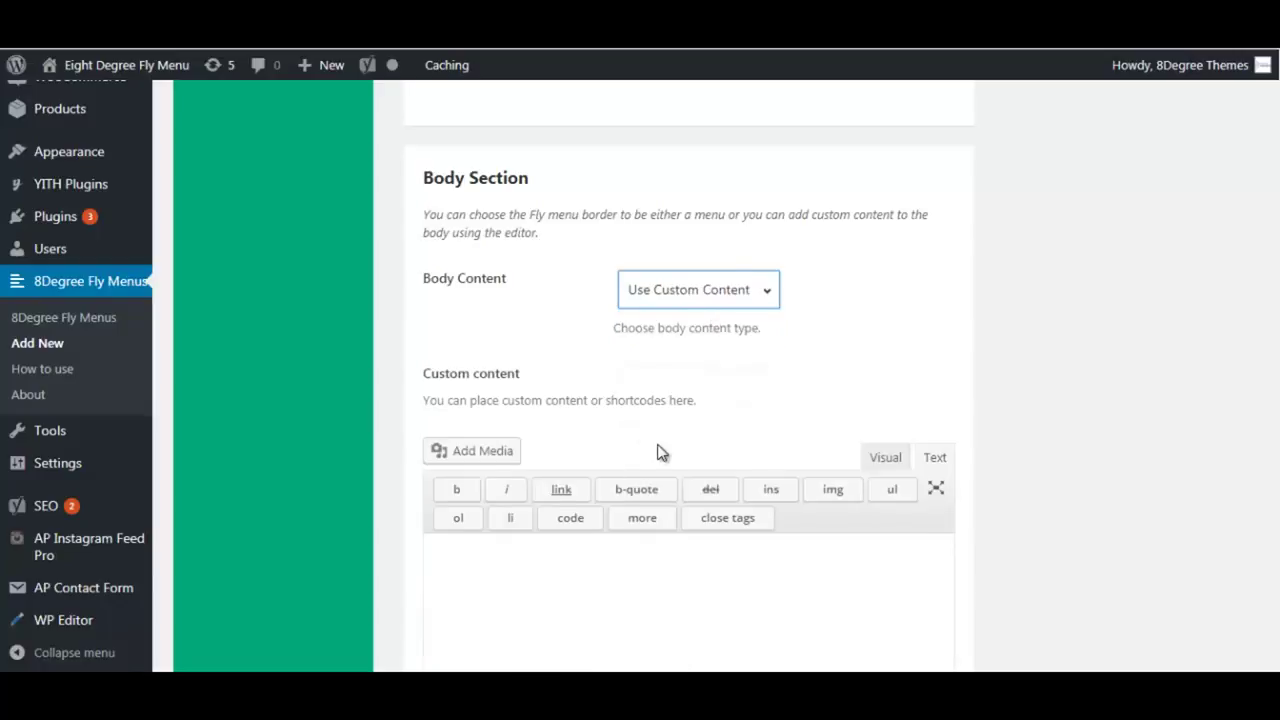
scroll(657, 445, down, 4)
scroll(634, 397, up, 4)
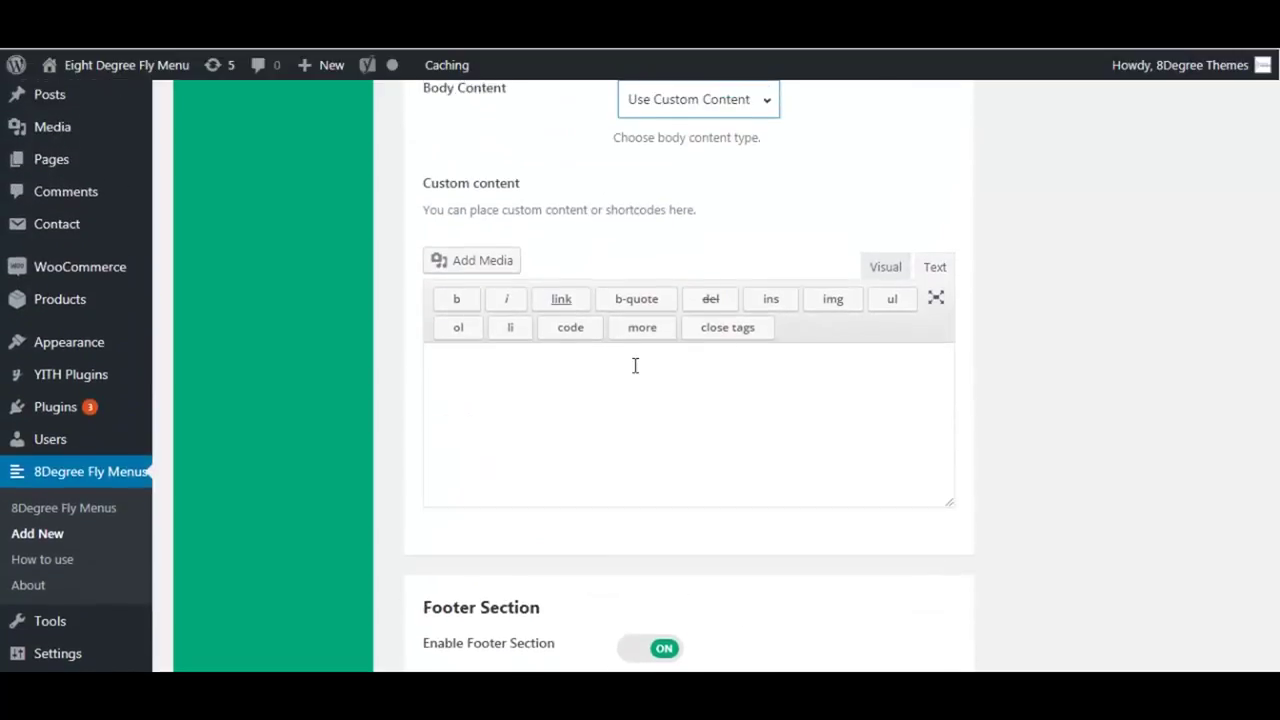
click(705, 302)
click(676, 318)
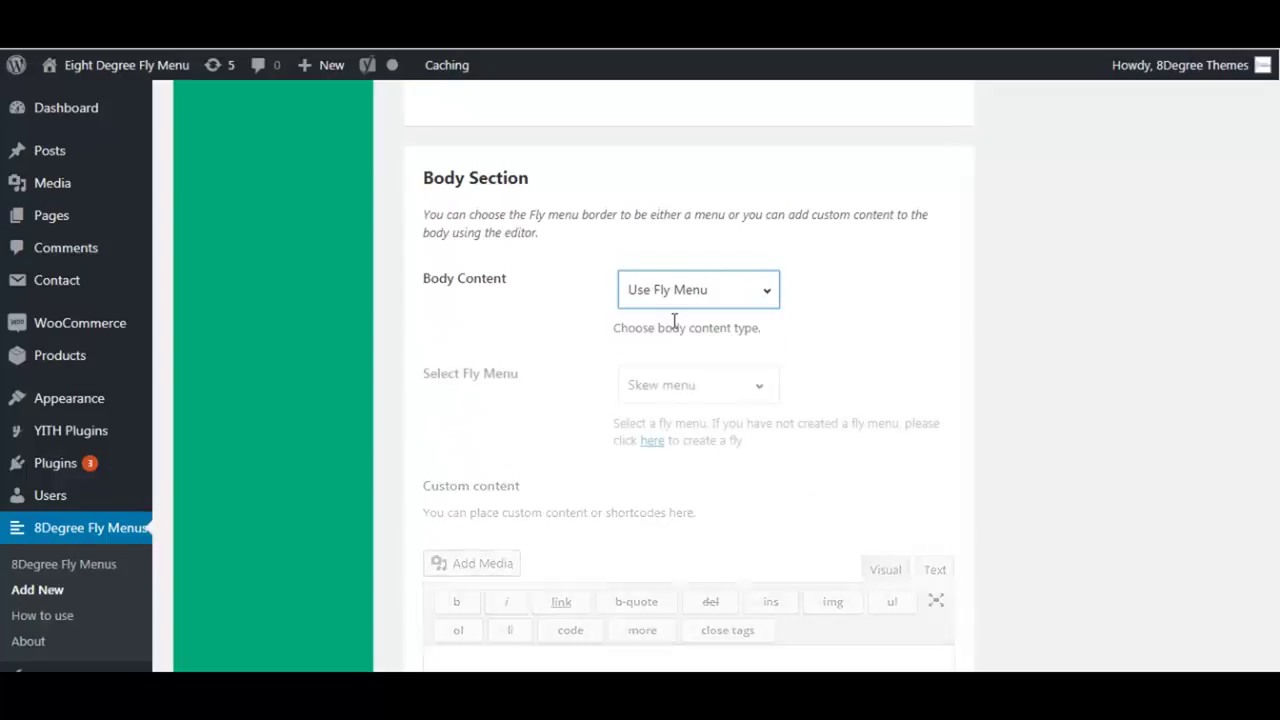
click(735, 388)
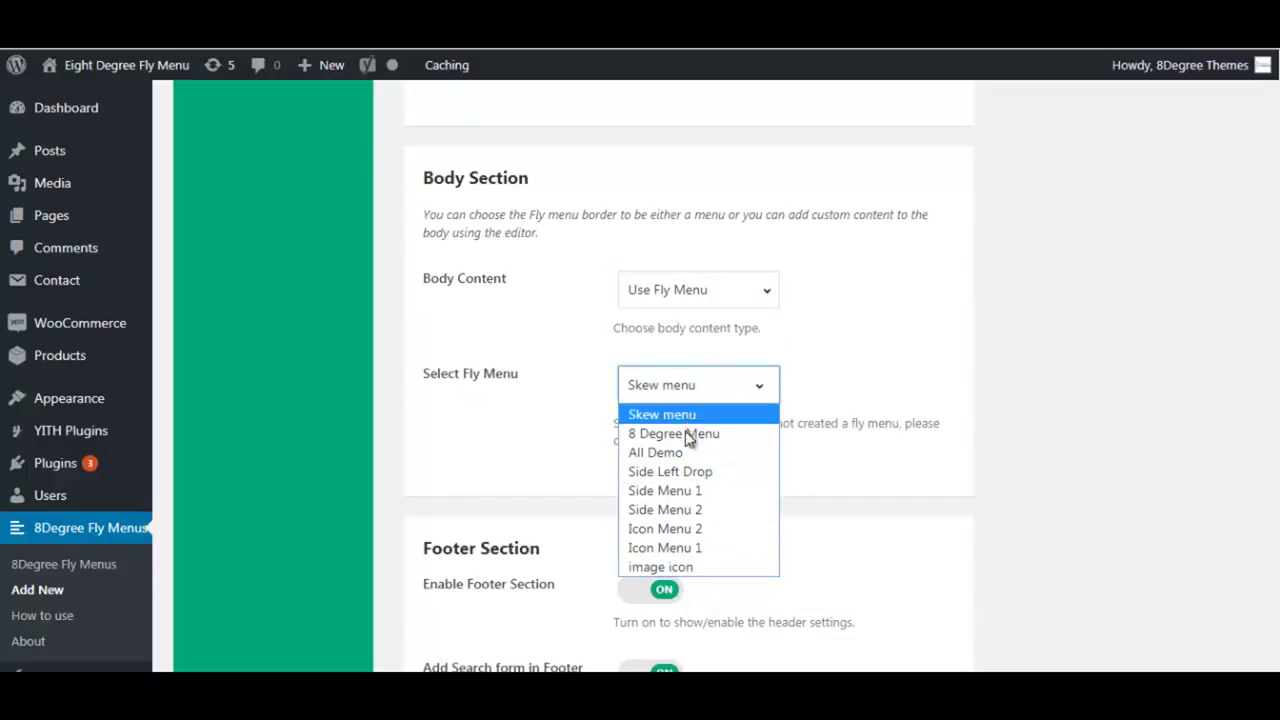
click(733, 389)
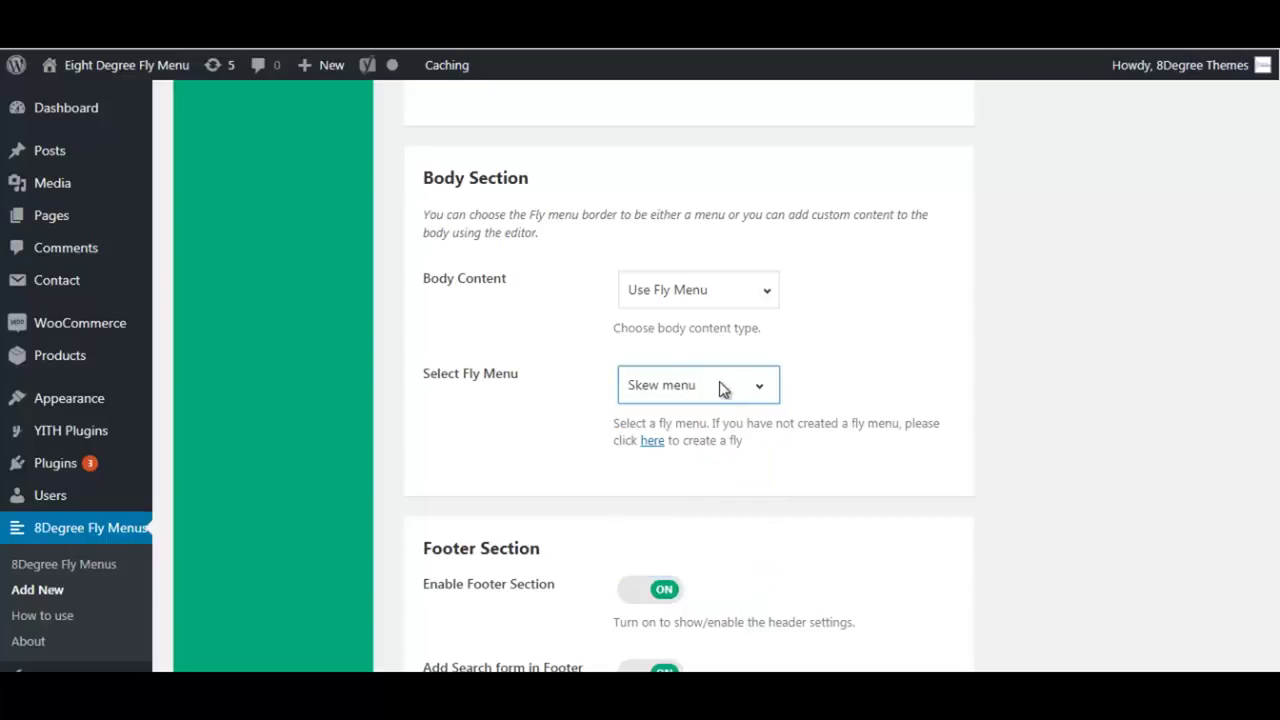
scroll(716, 385, down, 3)
scroll(711, 385, down, 2)
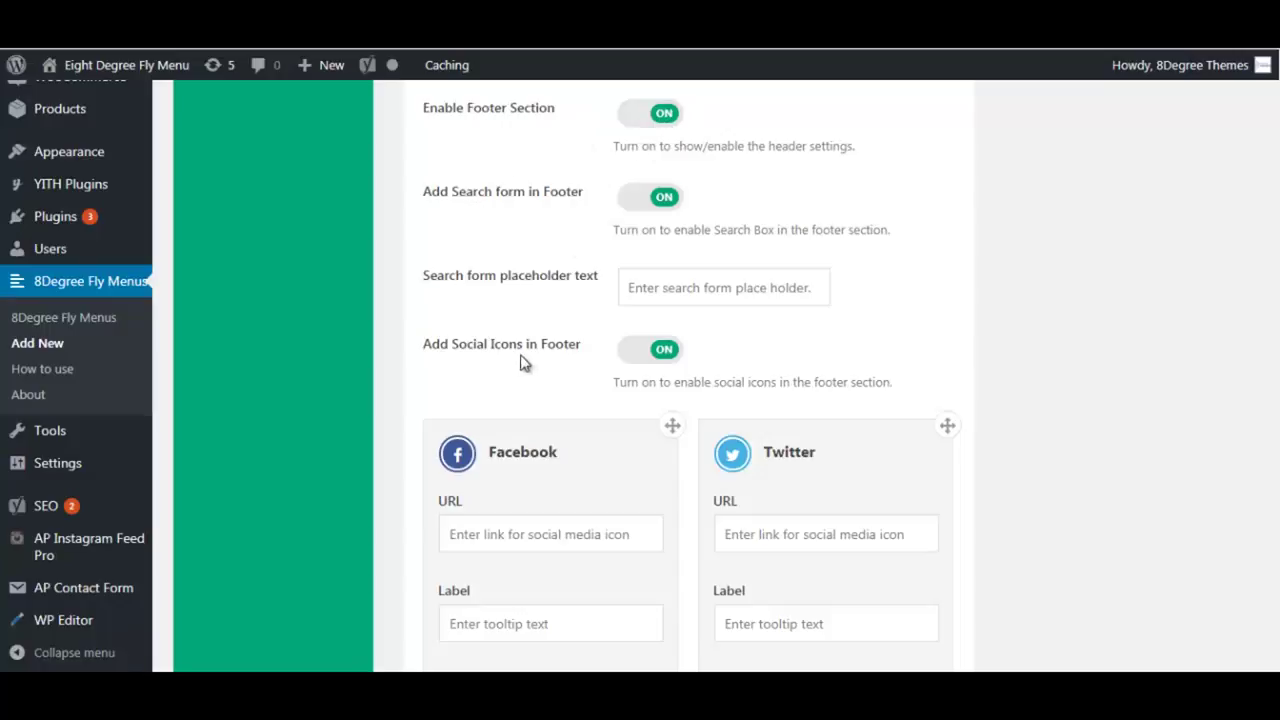
scroll(798, 224, down, 4)
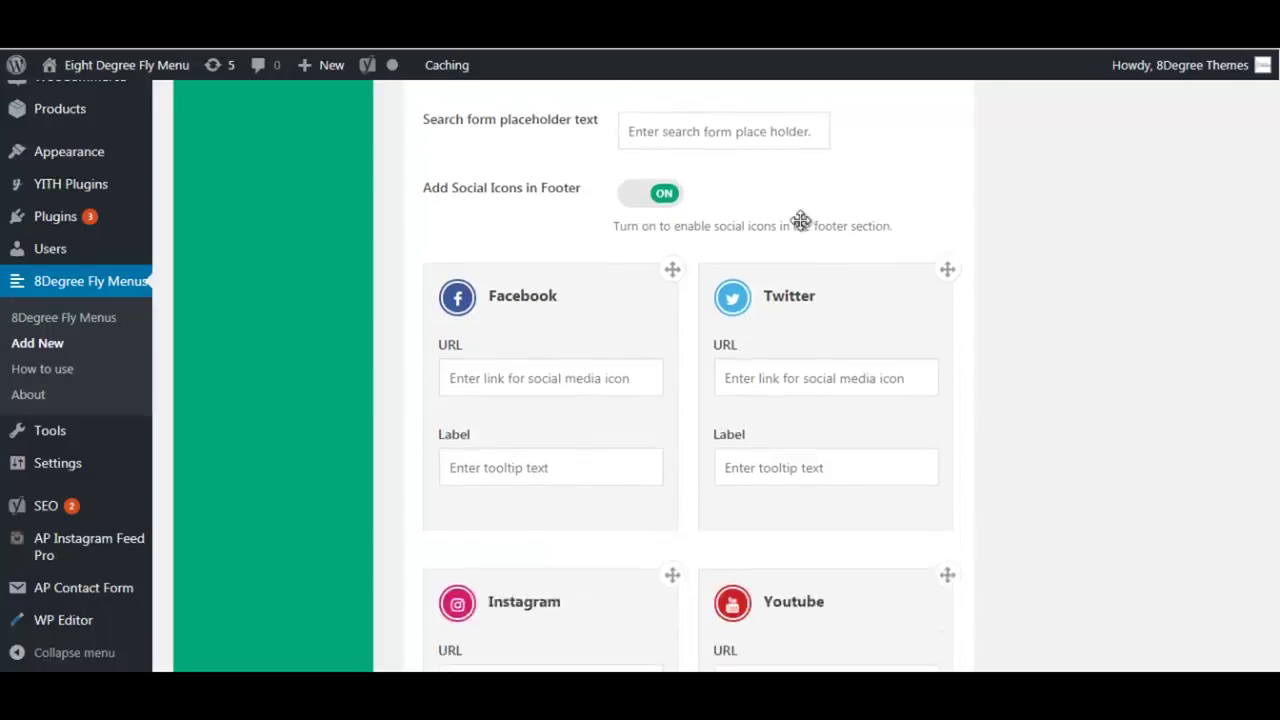
scroll(786, 218, down, 2)
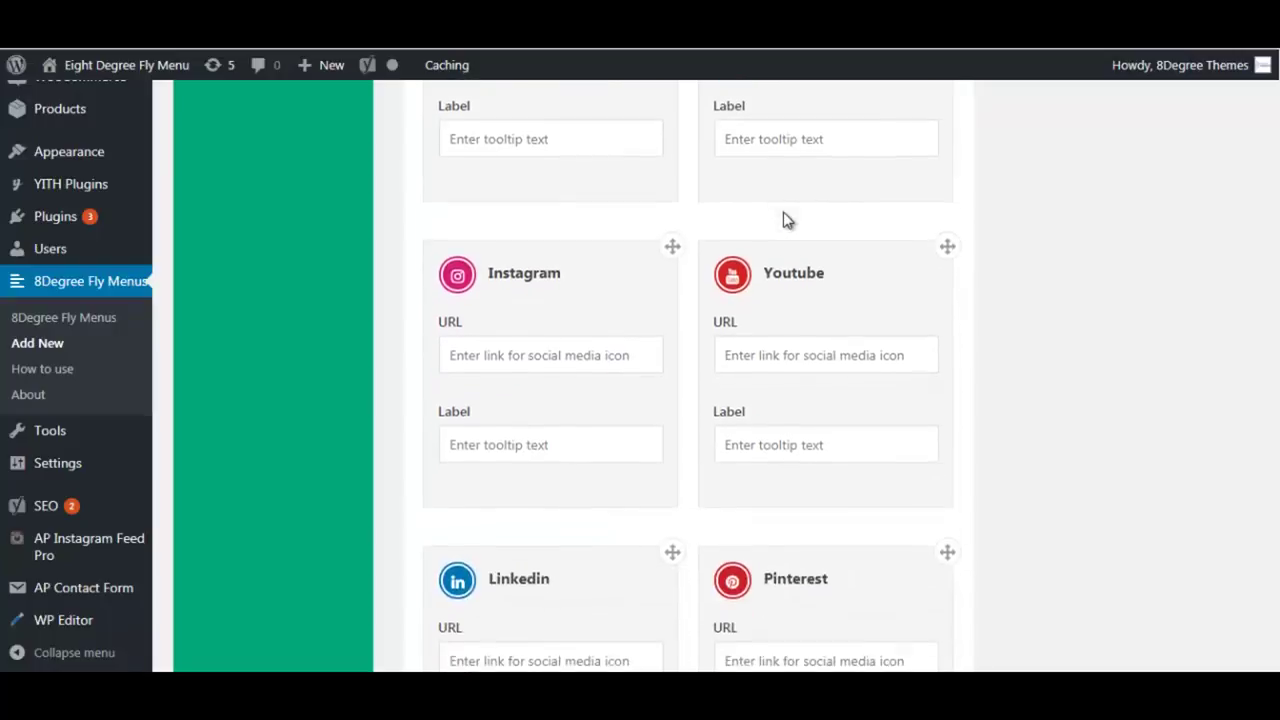
scroll(779, 210, down, 2)
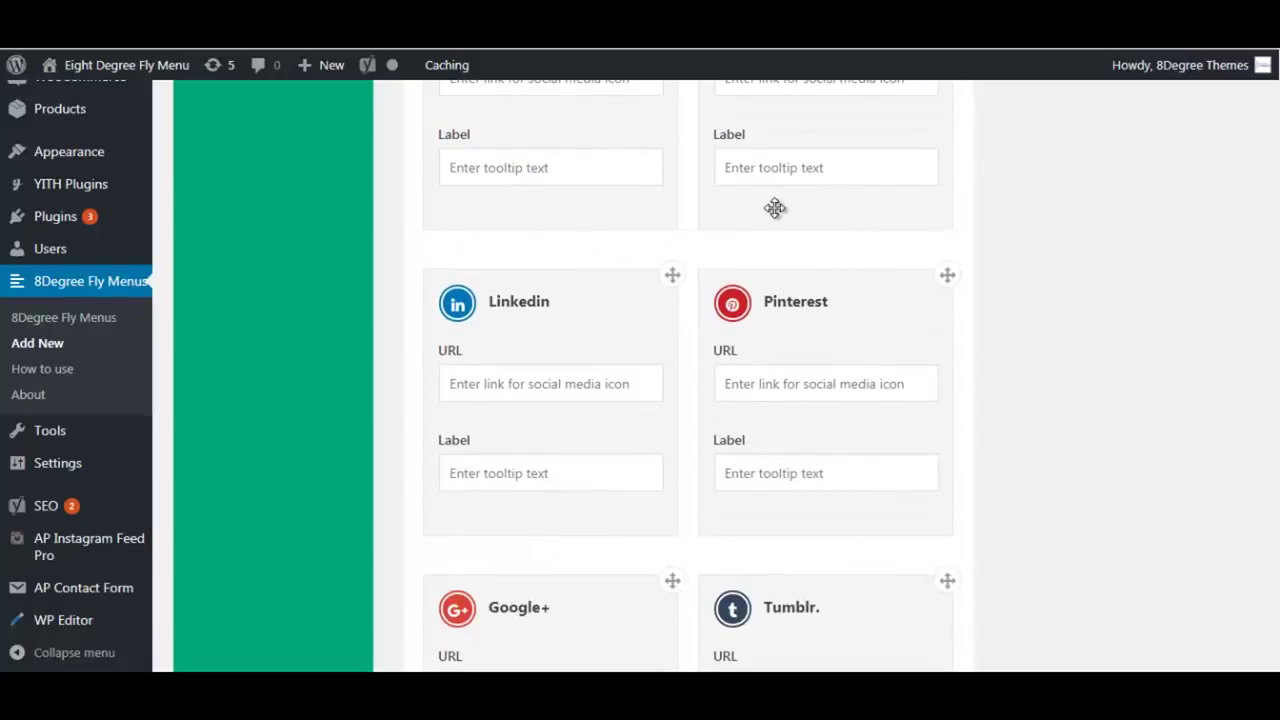
scroll(773, 208, down, 2)
scroll(774, 216, down, 3)
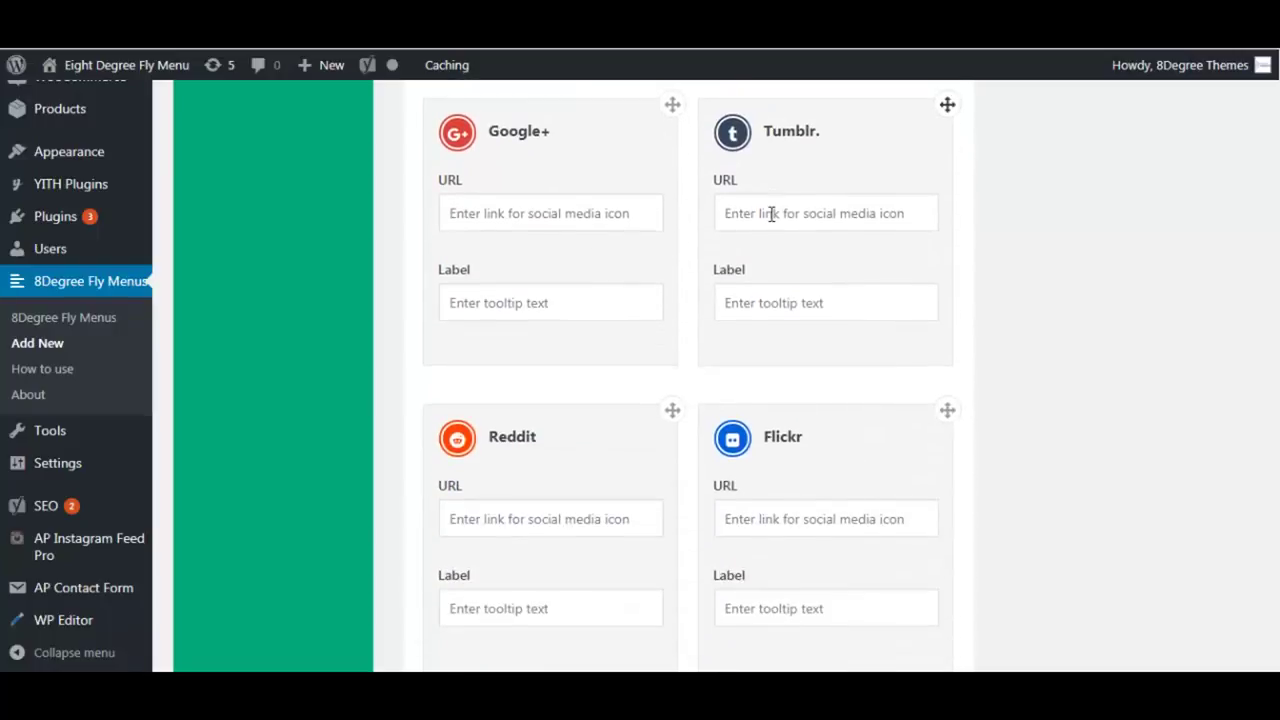
scroll(771, 215, down, 1)
scroll(770, 213, down, 2)
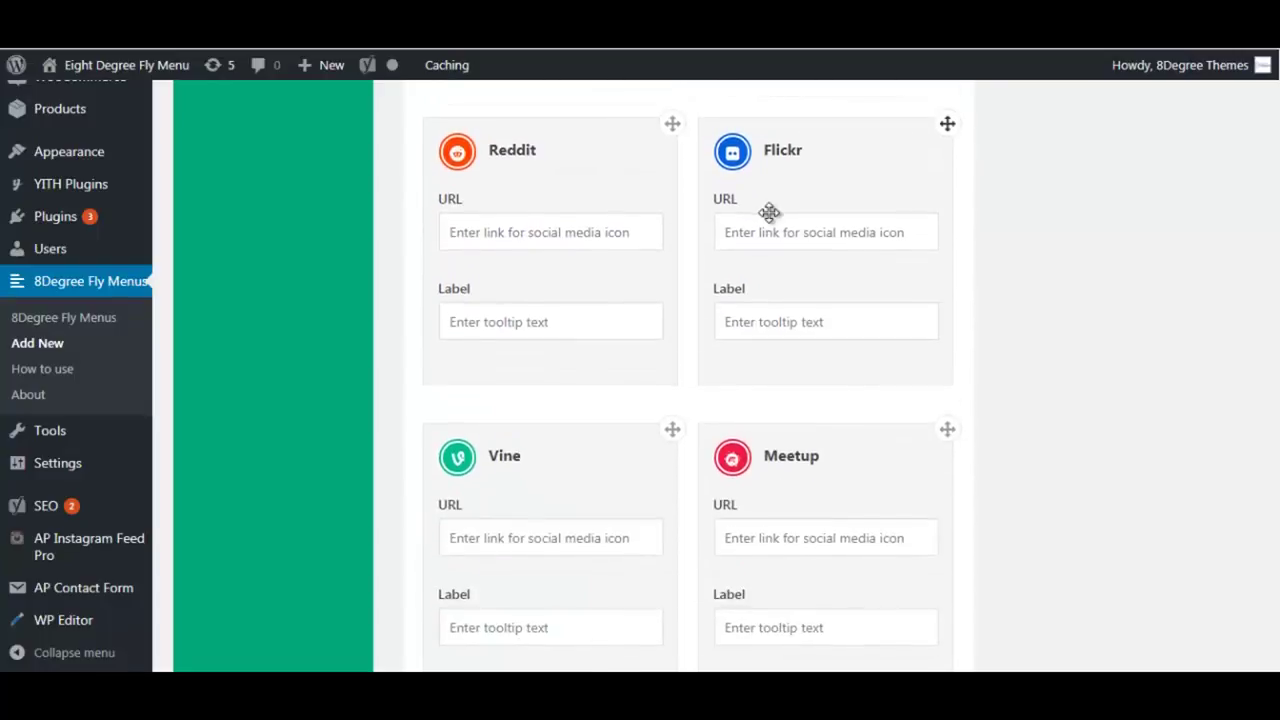
scroll(770, 215, down, 7)
scroll(770, 218, down, 9)
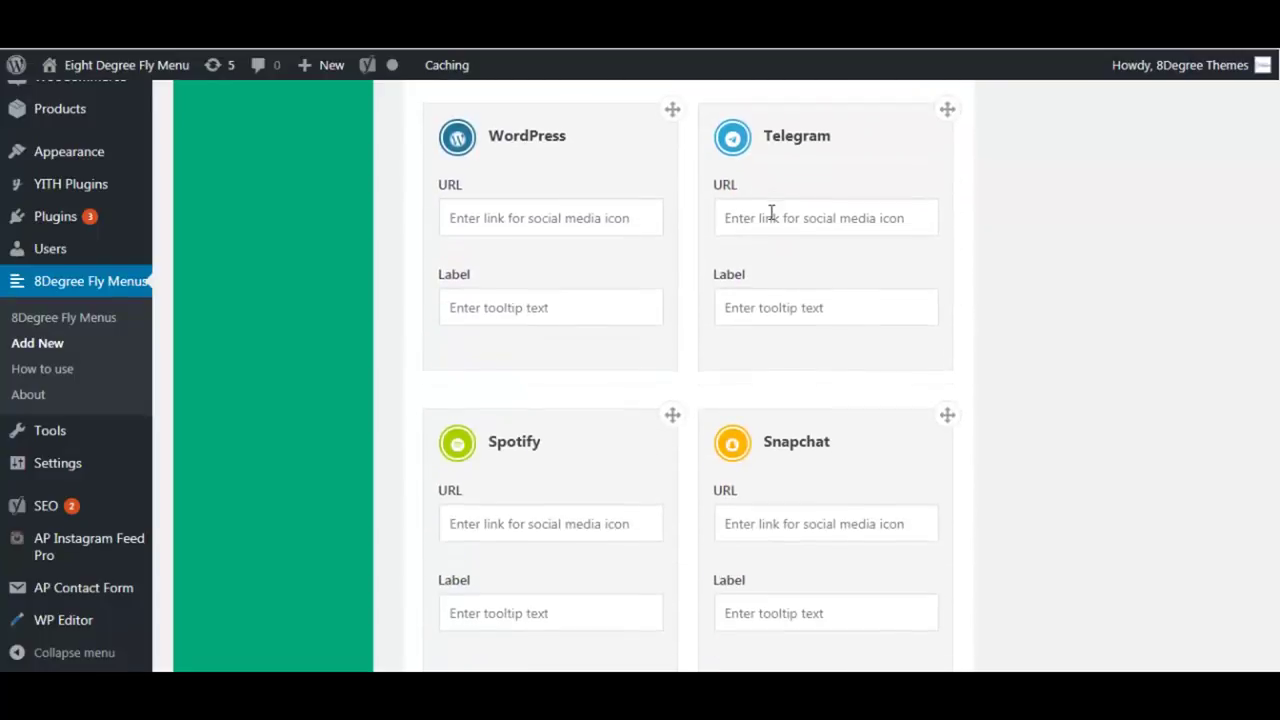
scroll(769, 214, down, 6)
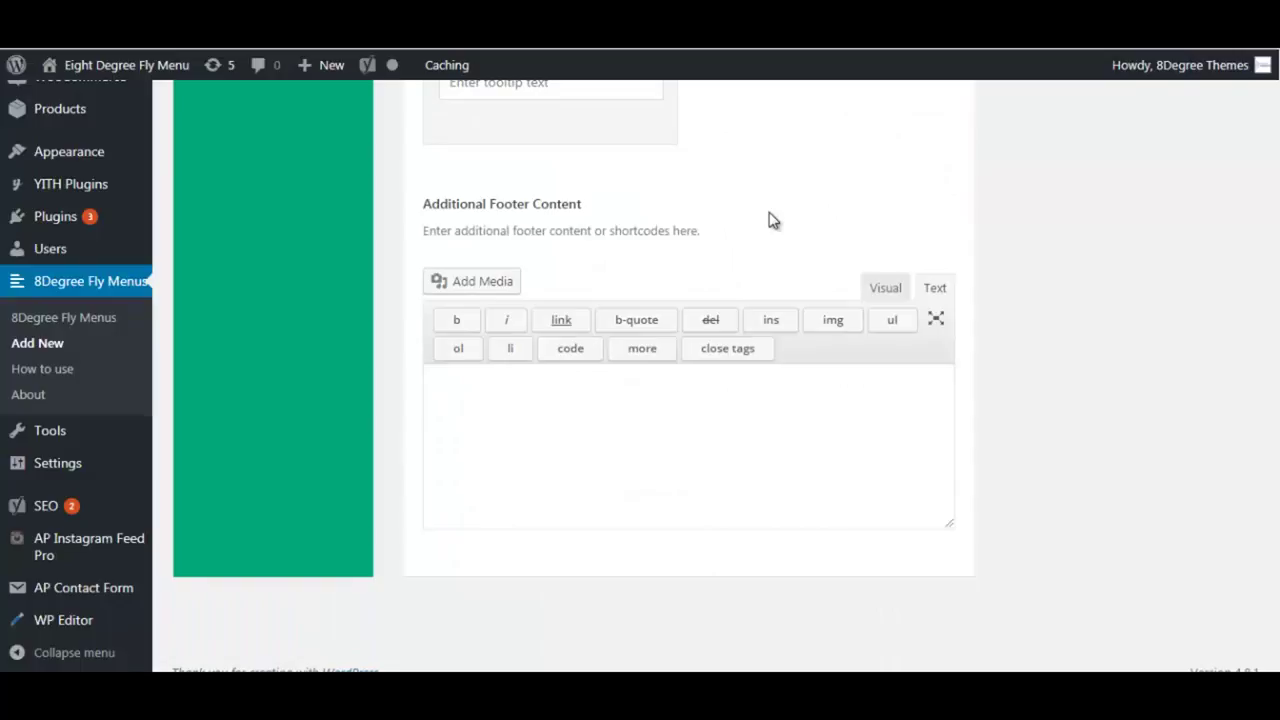
click(539, 401)
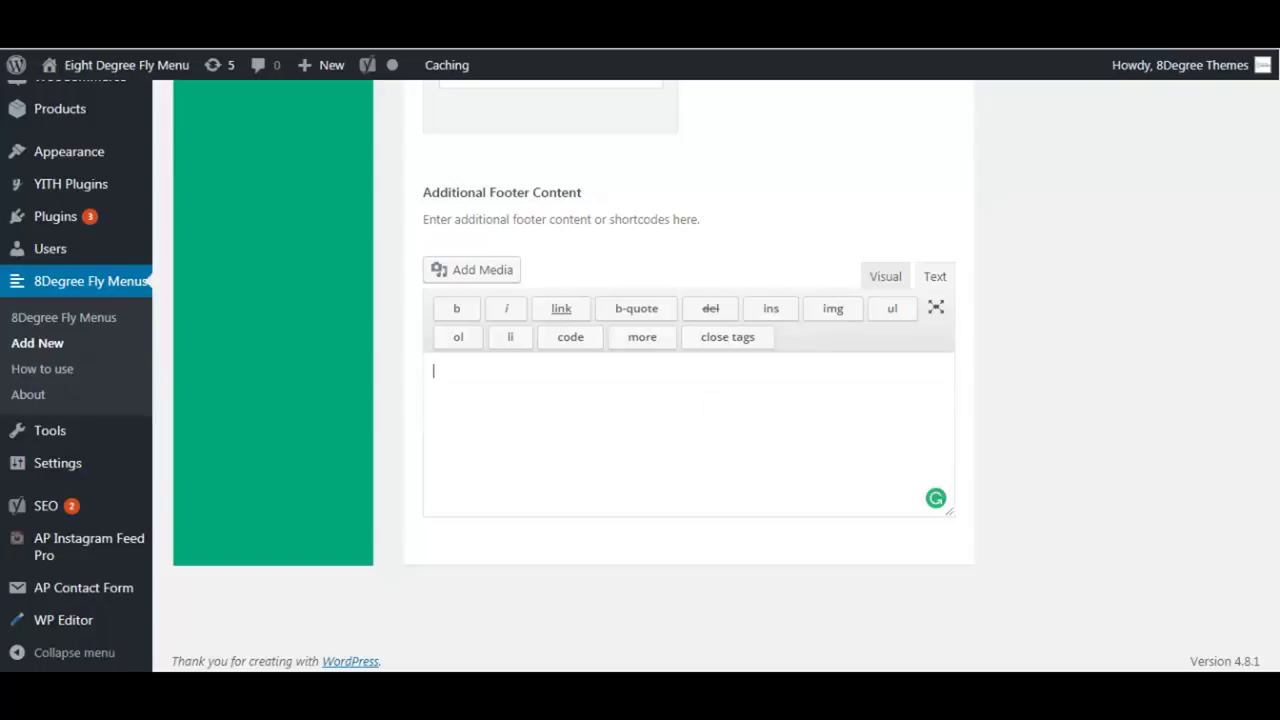
scroll(1276, 500, up, 15)
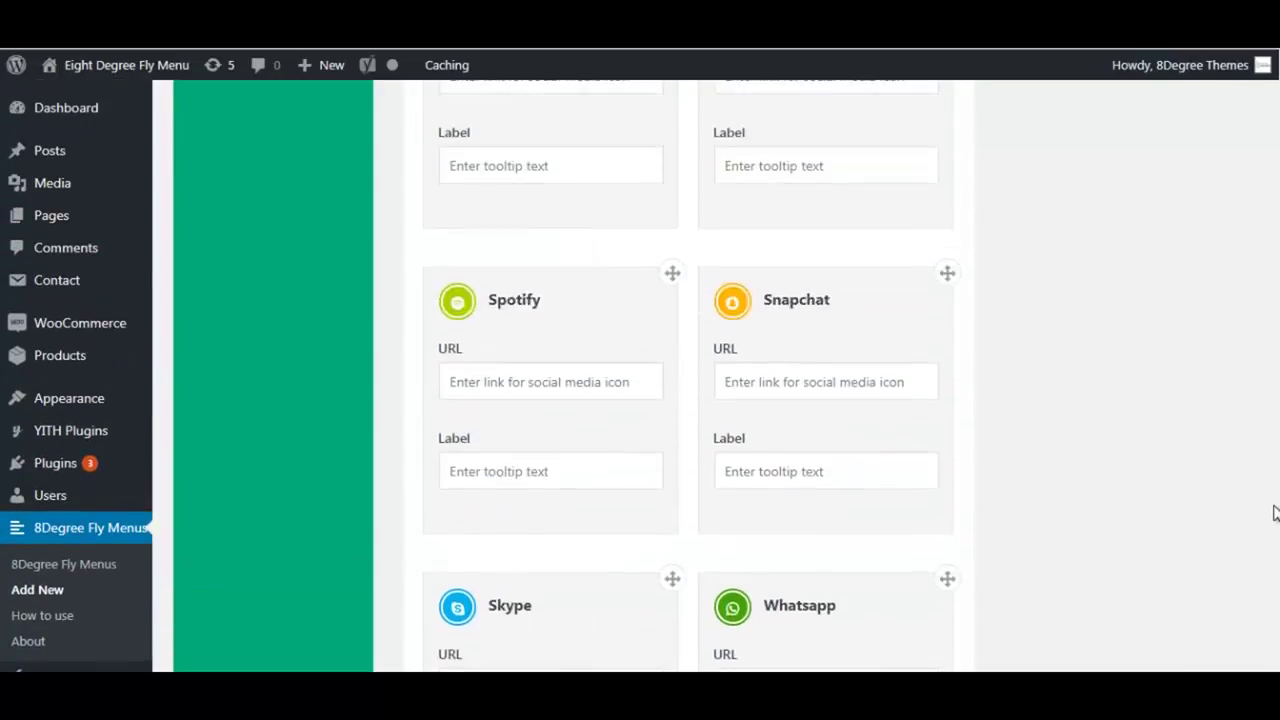
scroll(1276, 465, up, 15)
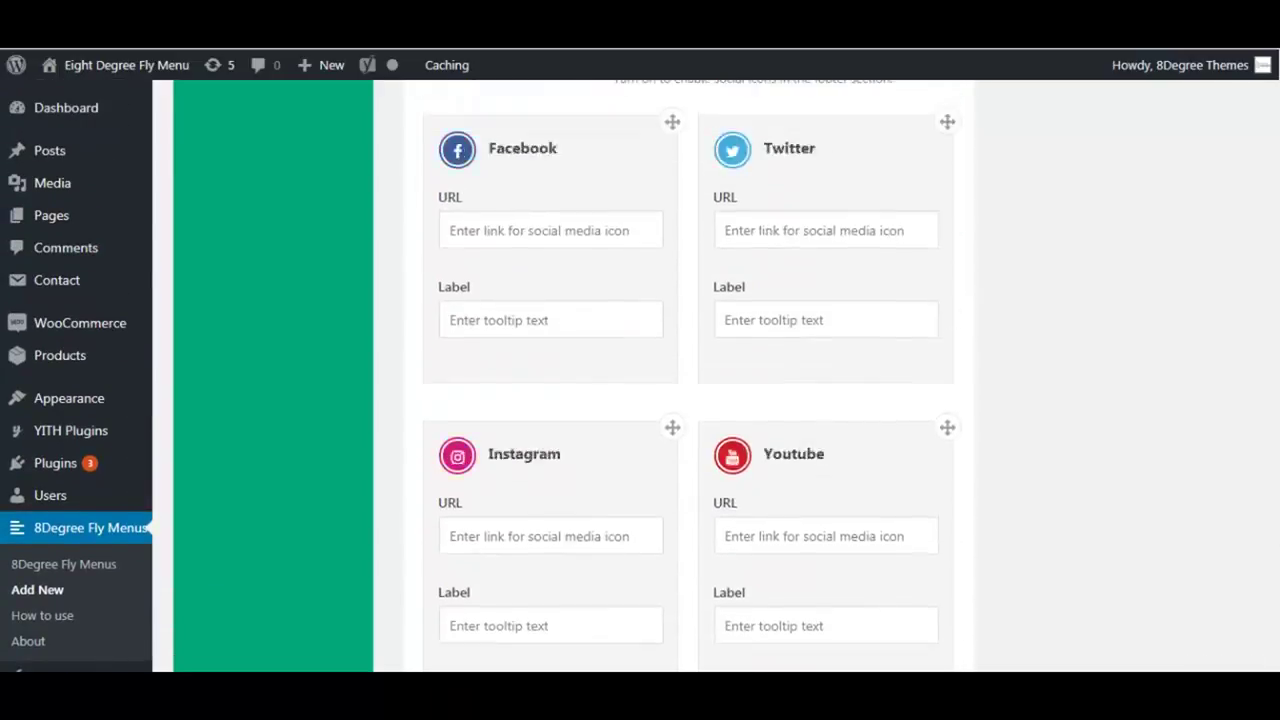
scroll(1276, 465, up, 15)
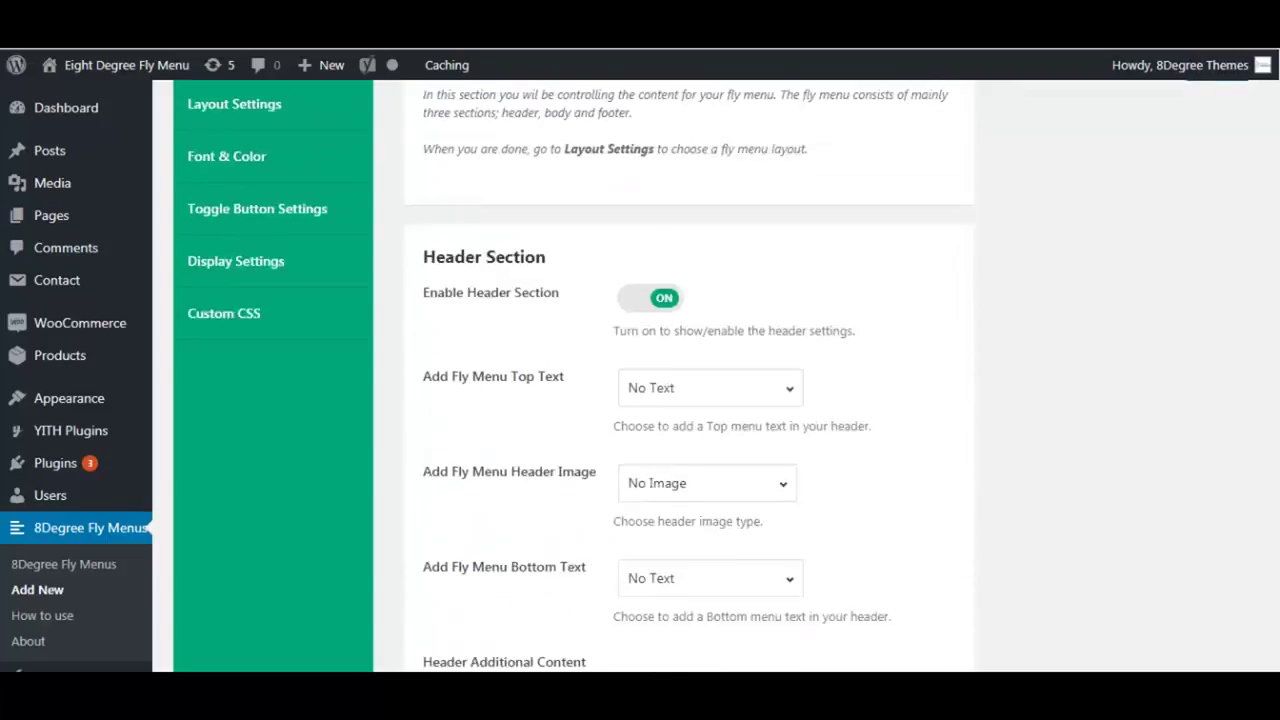
scroll(716, 376, up, 1)
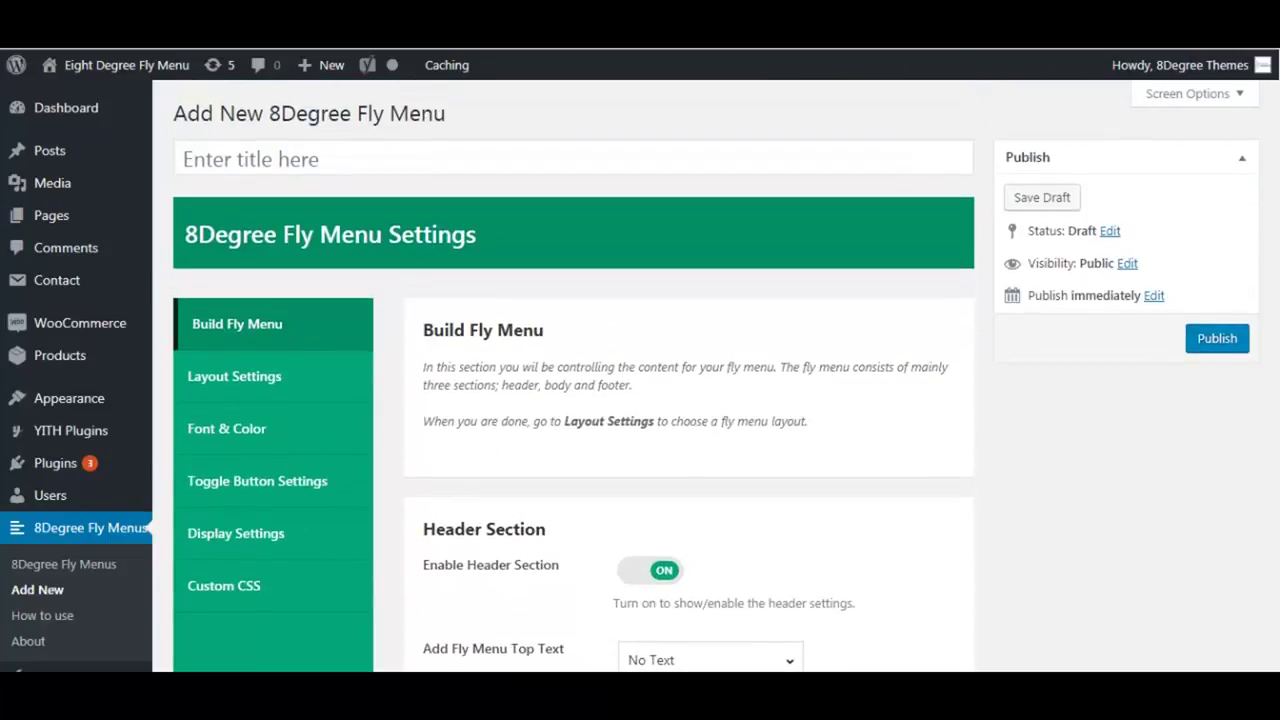
- Open Layout Settings and compare the four layout types, ending on Full Side Menu
click(233, 370)
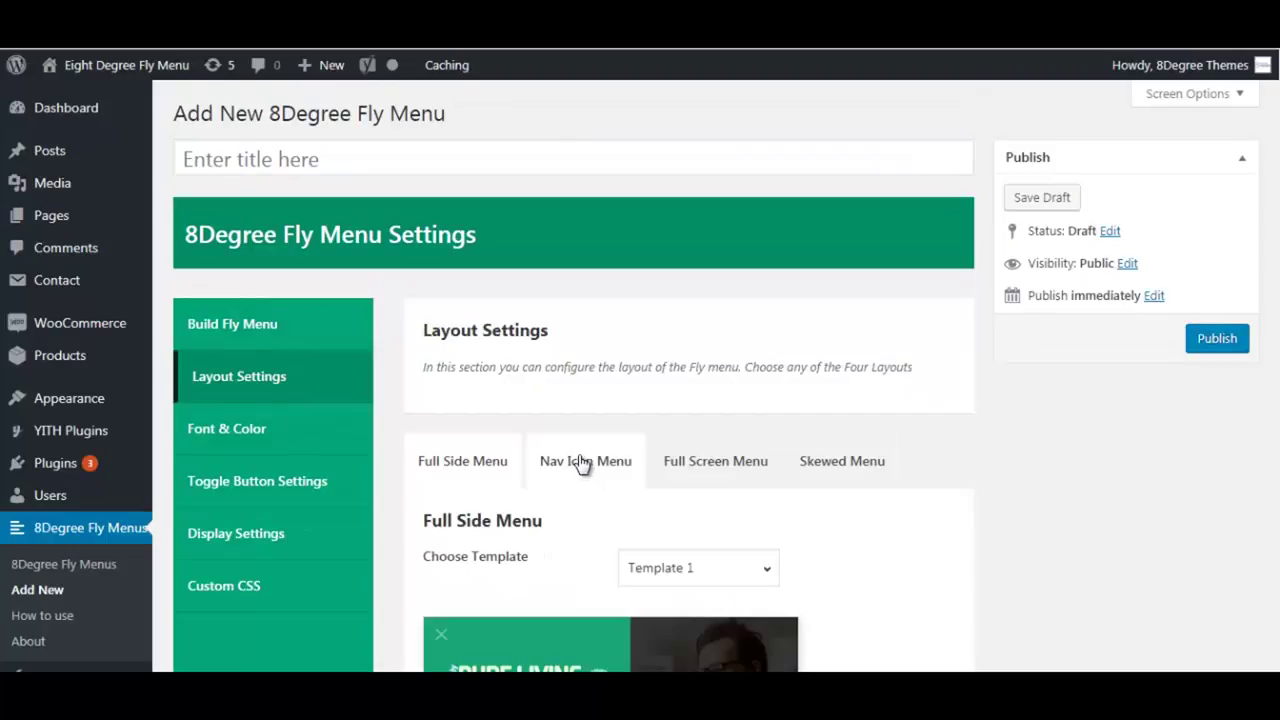
scroll(582, 463, down, 2)
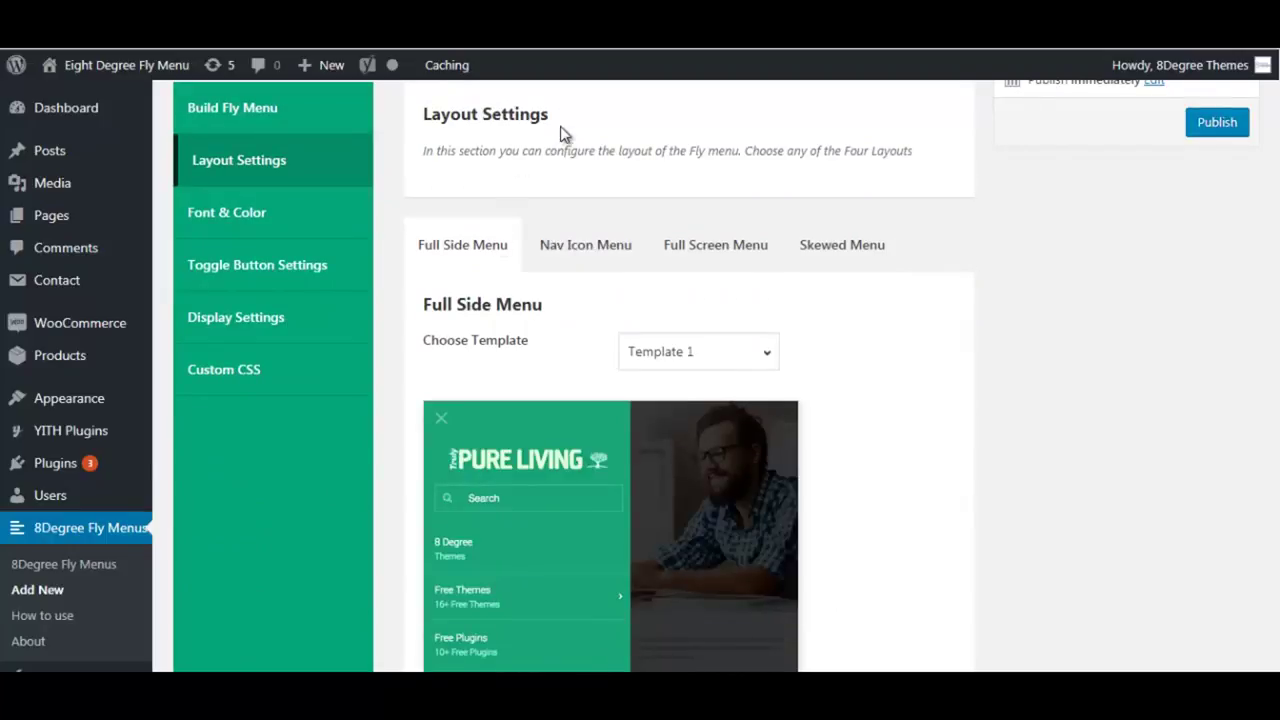
click(583, 258)
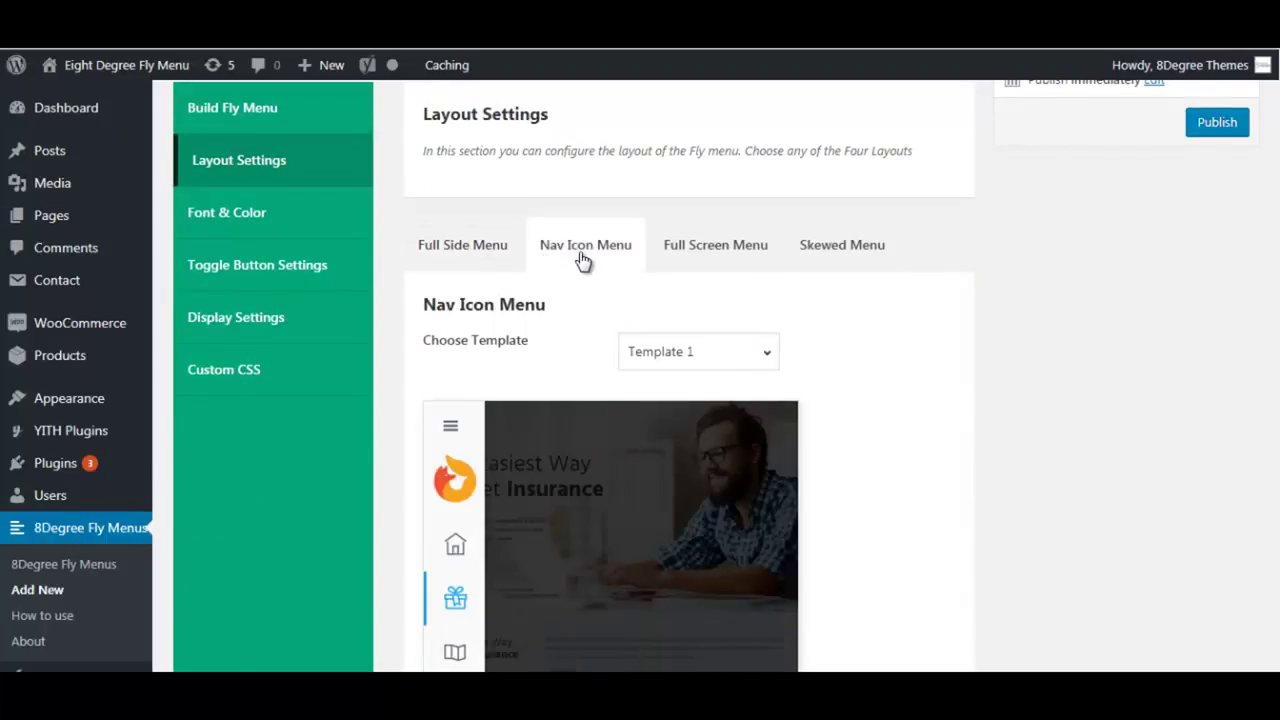
click(703, 259)
click(842, 253)
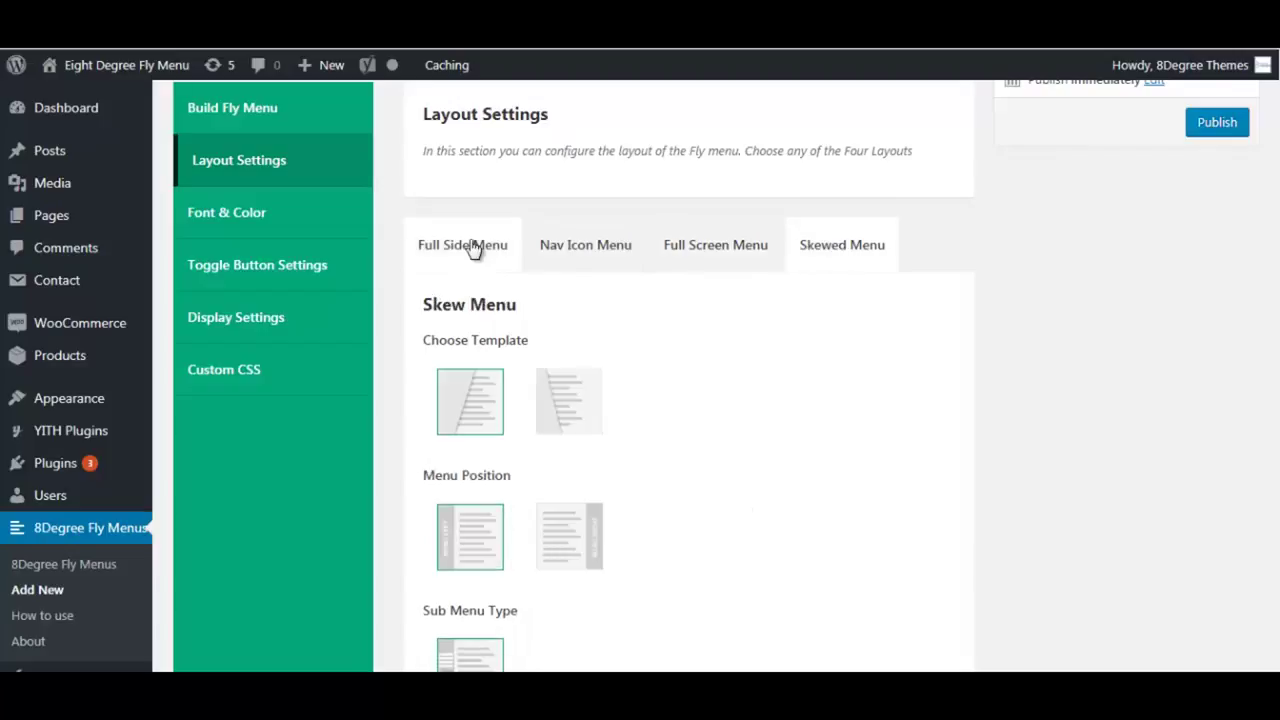
click(466, 247)
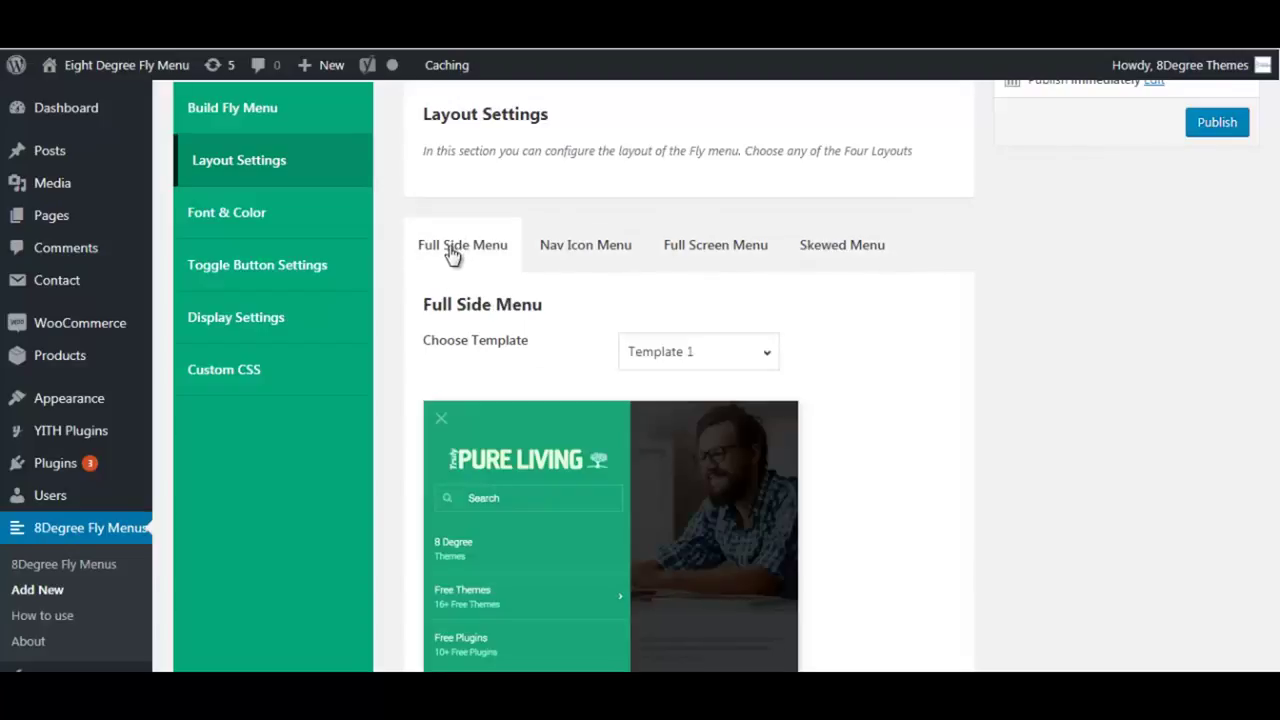
scroll(500, 290, down, 3)
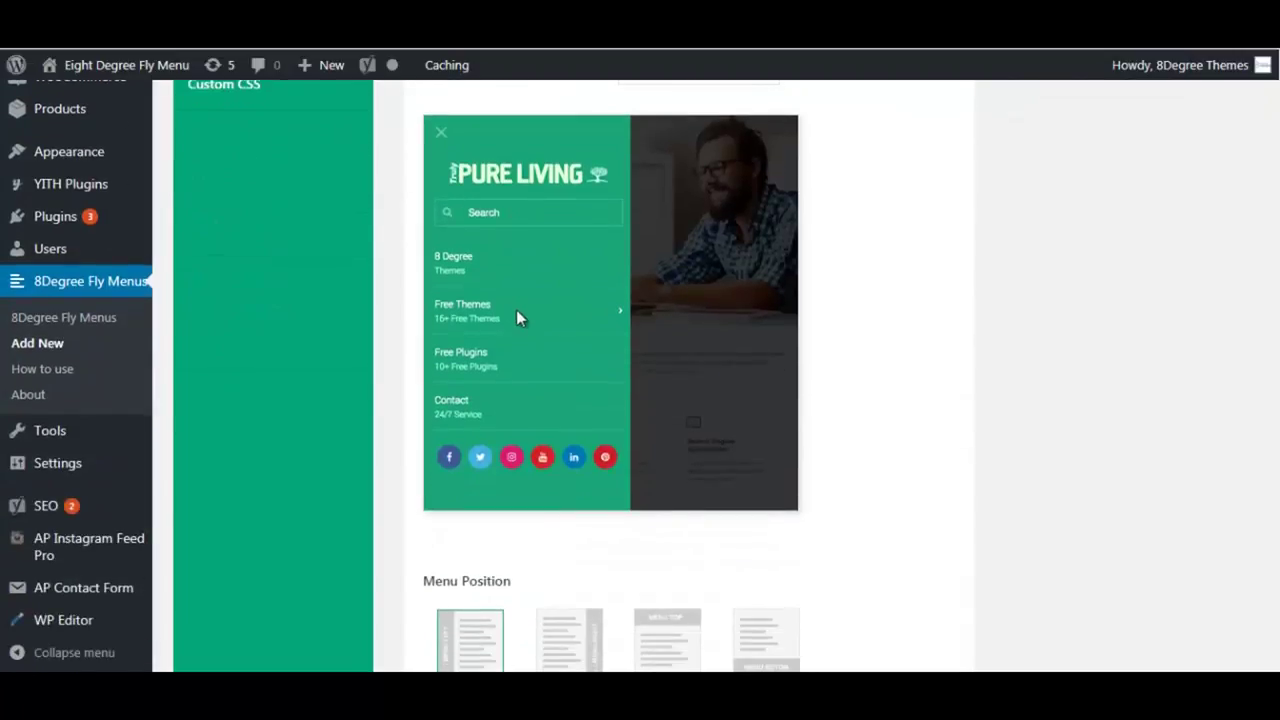
scroll(645, 350, up, 2)
- Try Template 2 for the Full Side Menu, then revert to Template 1
click(719, 252)
click(700, 304)
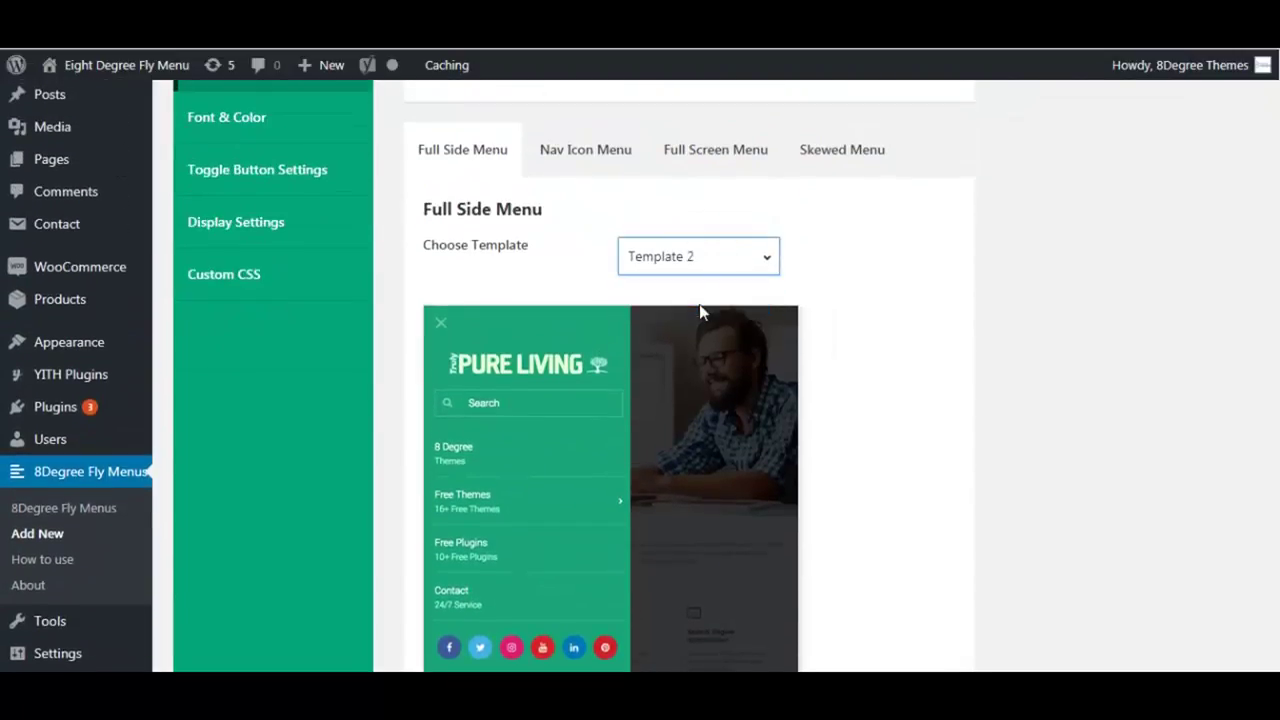
click(683, 257)
click(680, 284)
scroll(569, 250, down, 4)
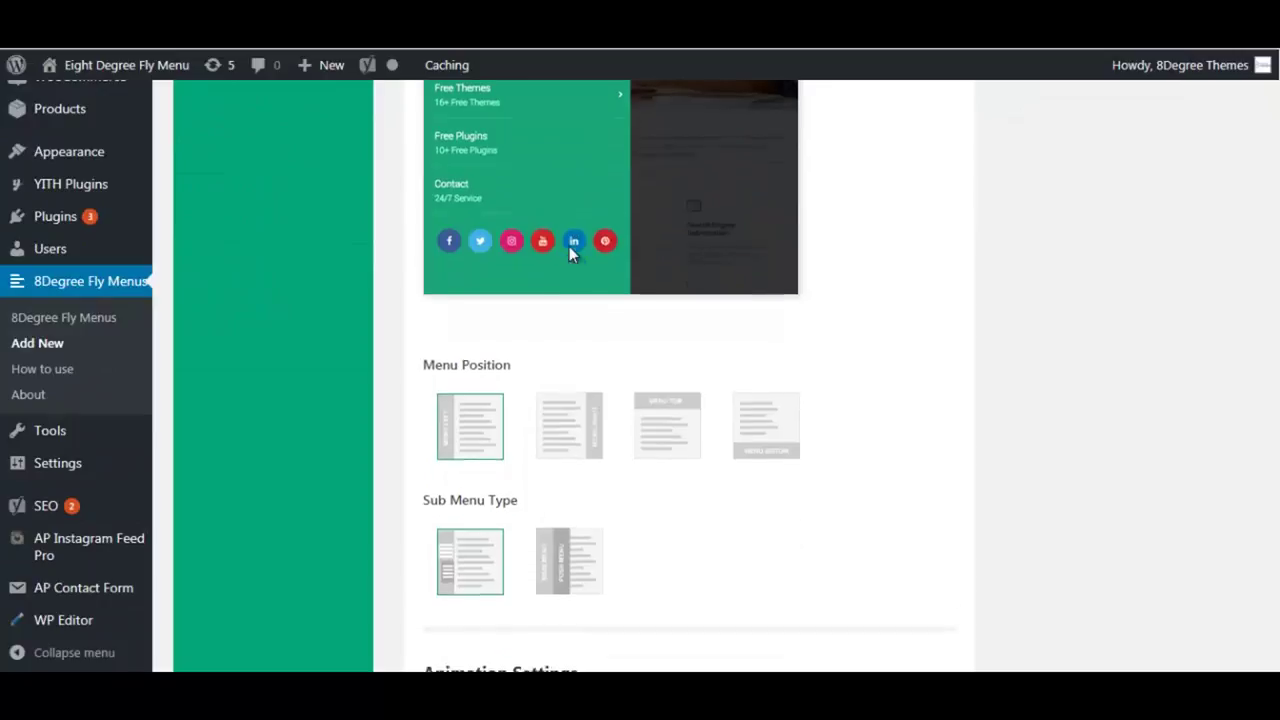
scroll(569, 250, down, 1)
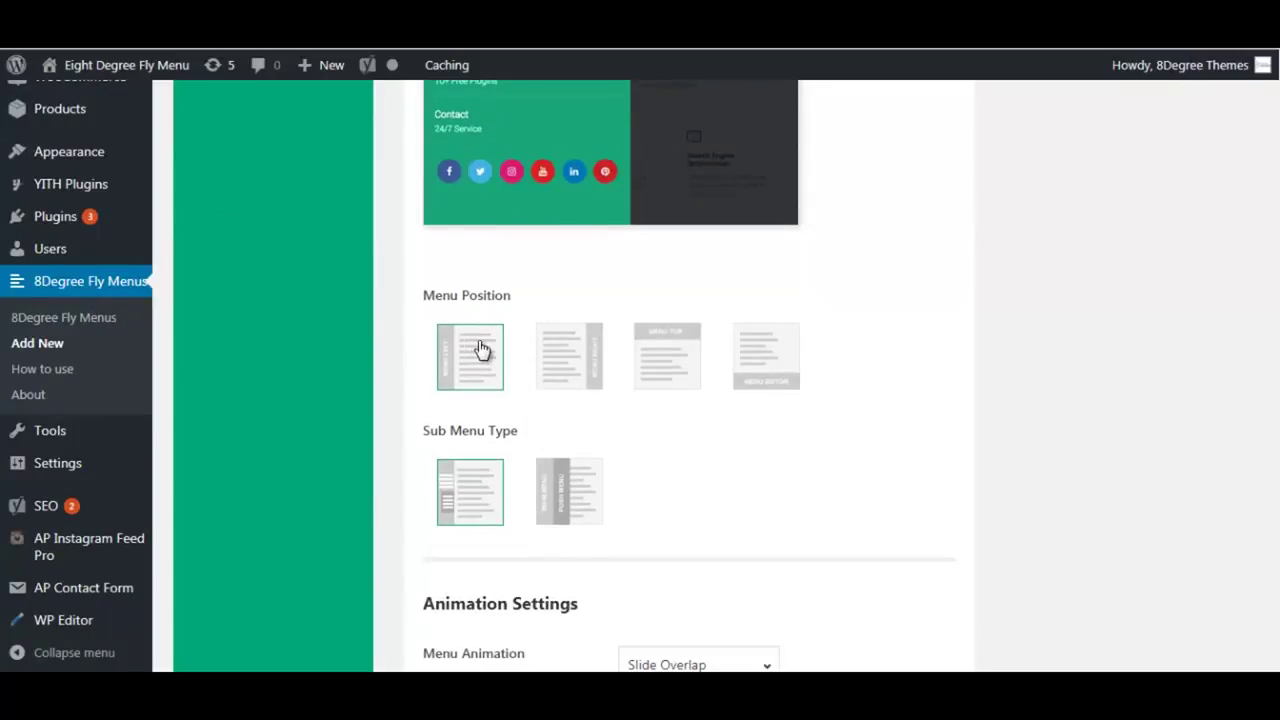
- Place the Full Side Menu at the bottom and choose the second sub menu type
click(565, 350)
click(662, 362)
click(790, 396)
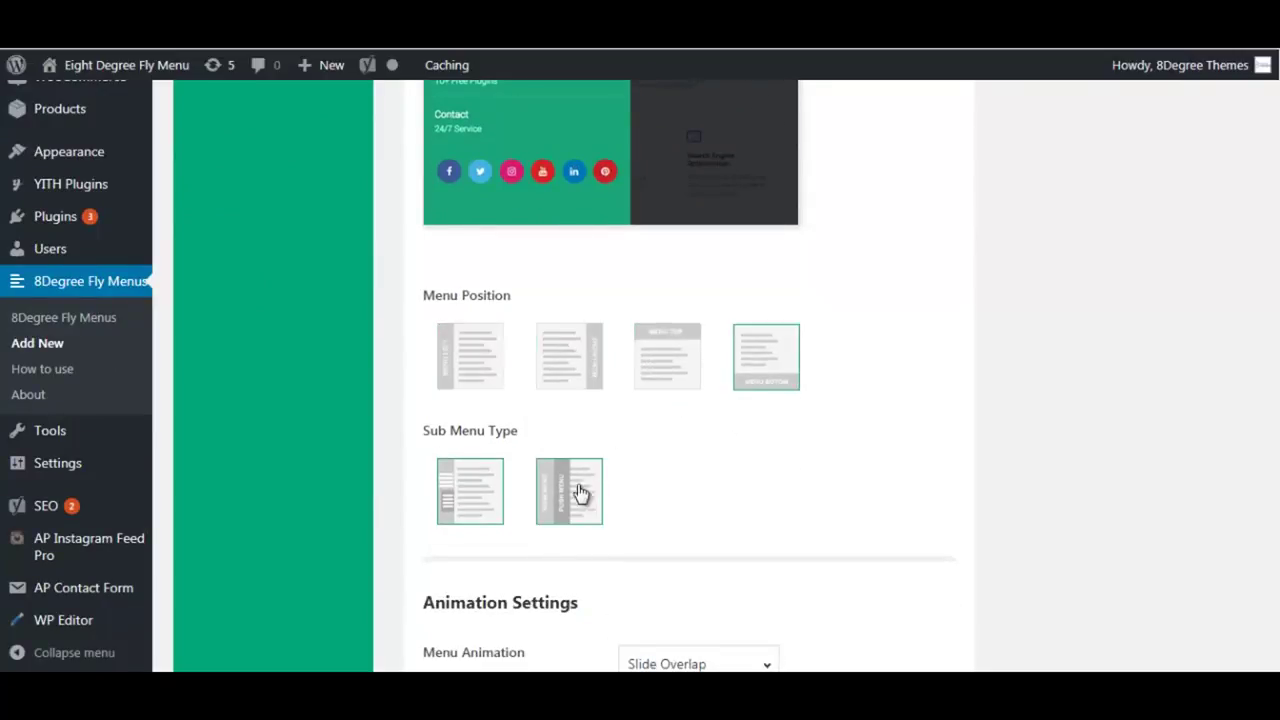
click(569, 500)
scroll(665, 505, down, 2)
scroll(668, 504, down, 2)
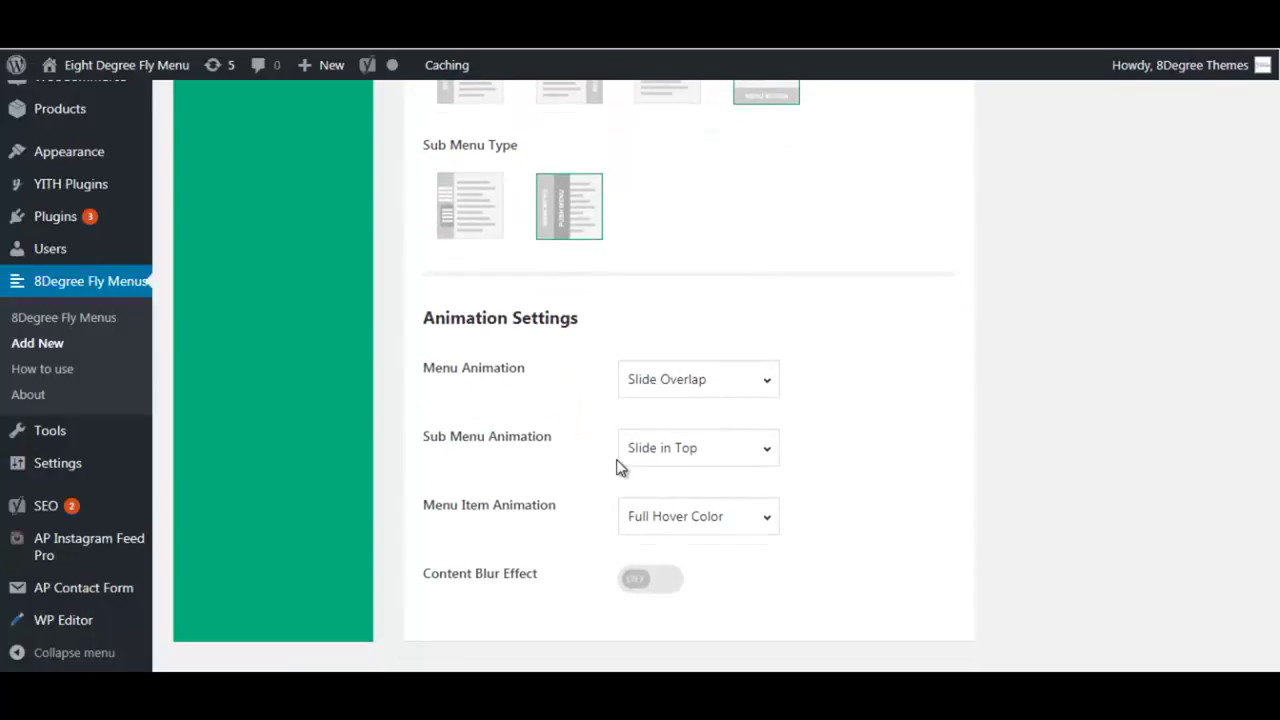
- Keep Slide Overlap, Slide in Top and Full Hover Color animations with content blur off
click(745, 377)
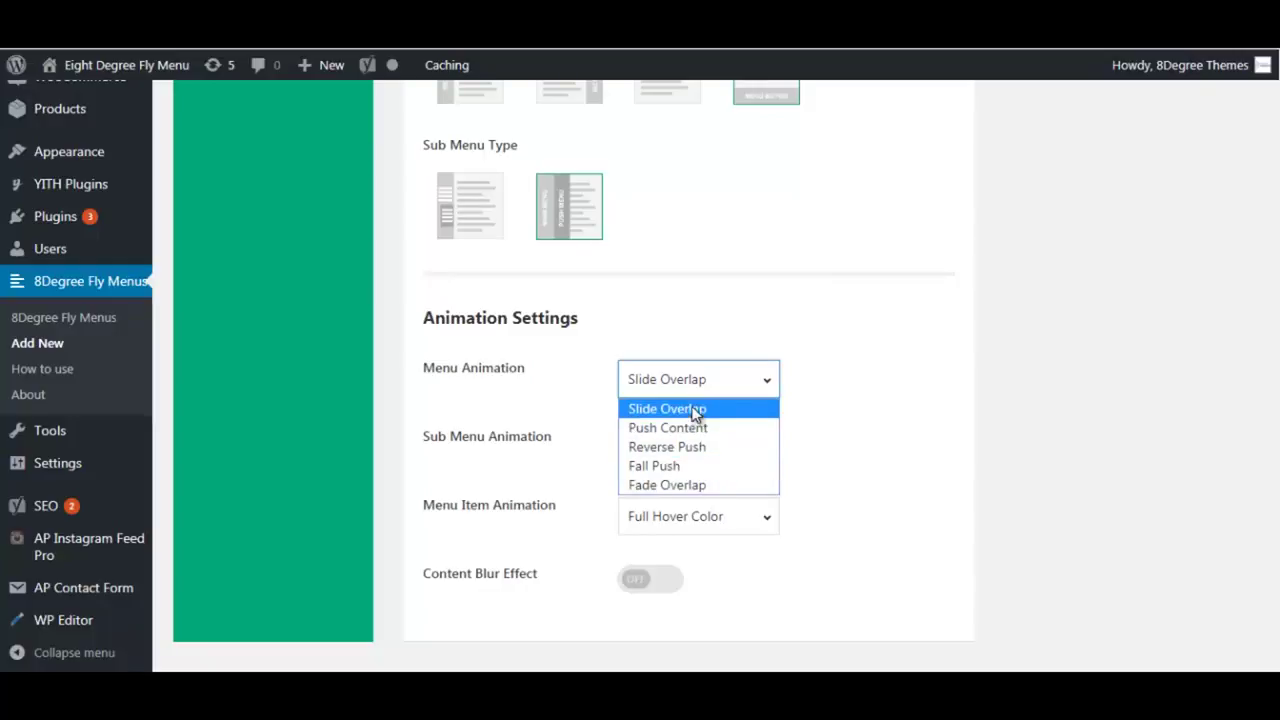
click(720, 387)
click(716, 447)
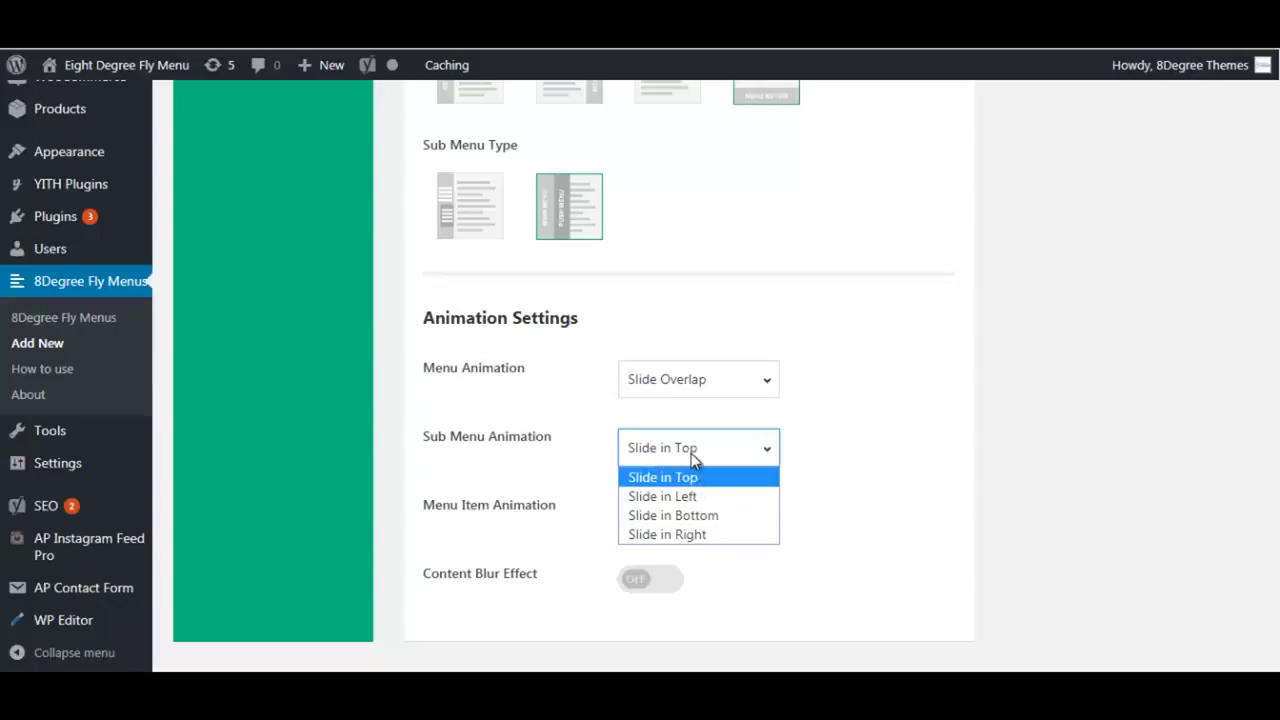
click(697, 451)
click(711, 523)
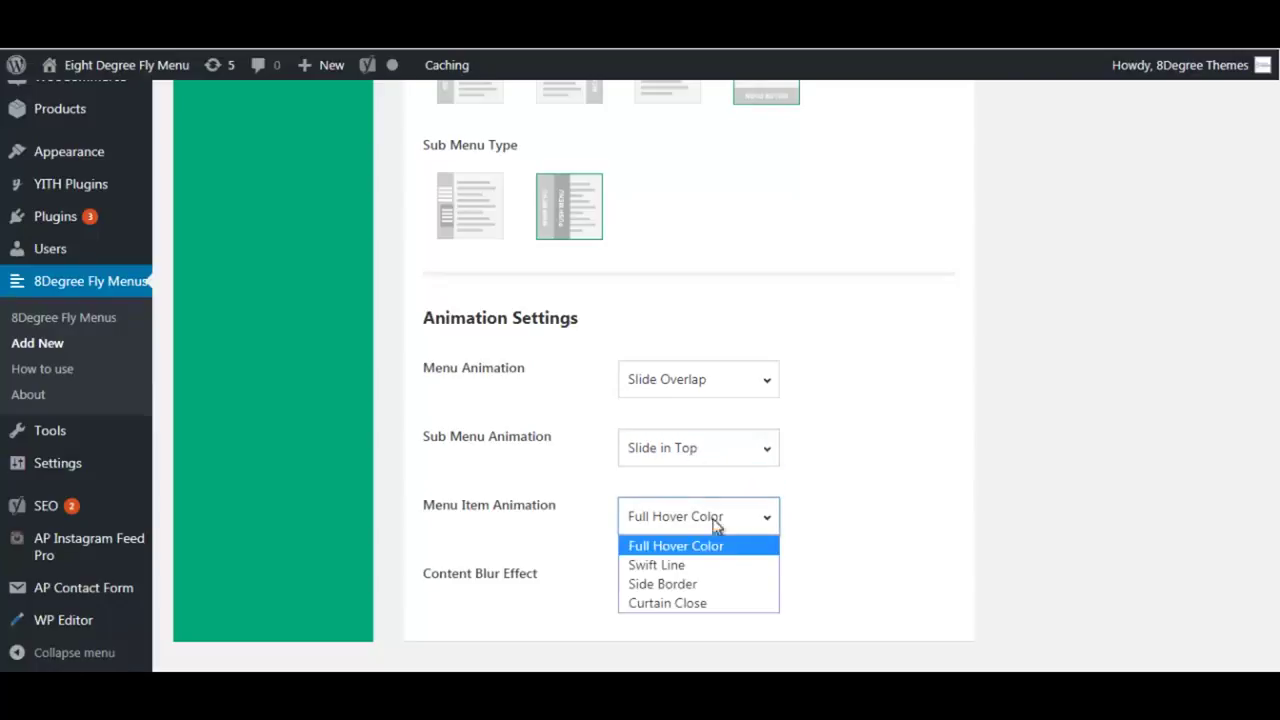
click(690, 528)
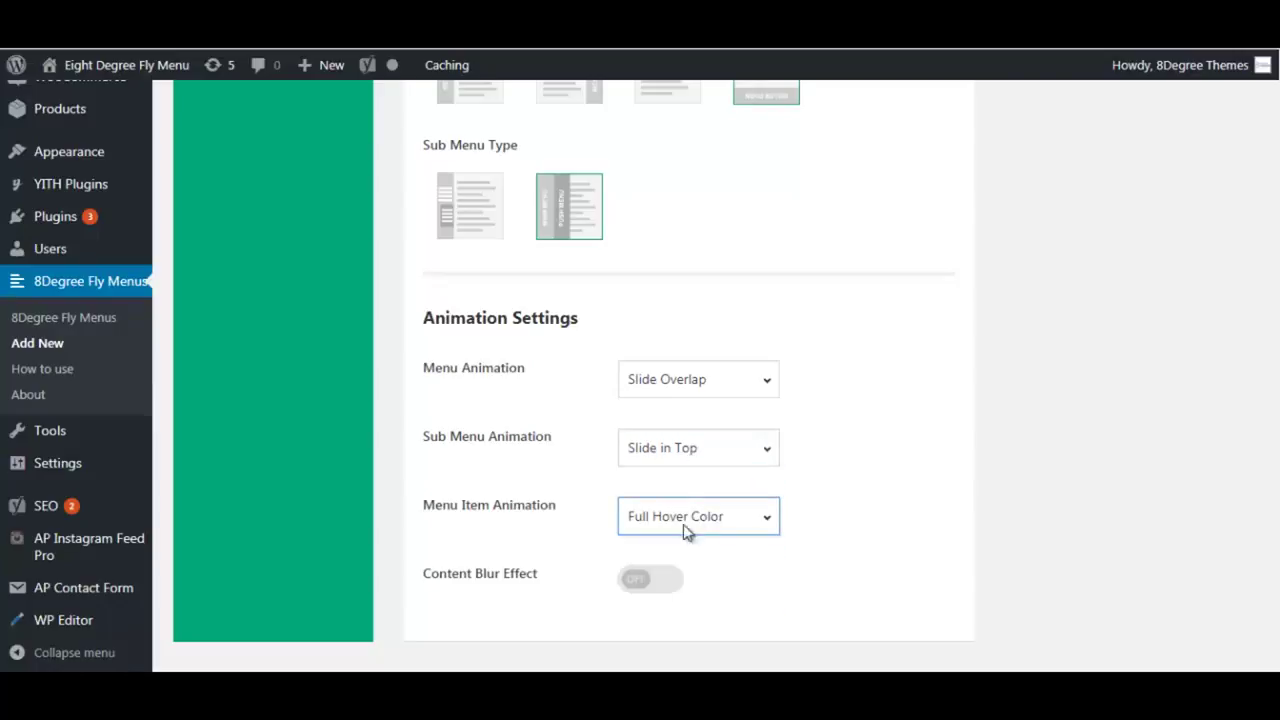
click(660, 589)
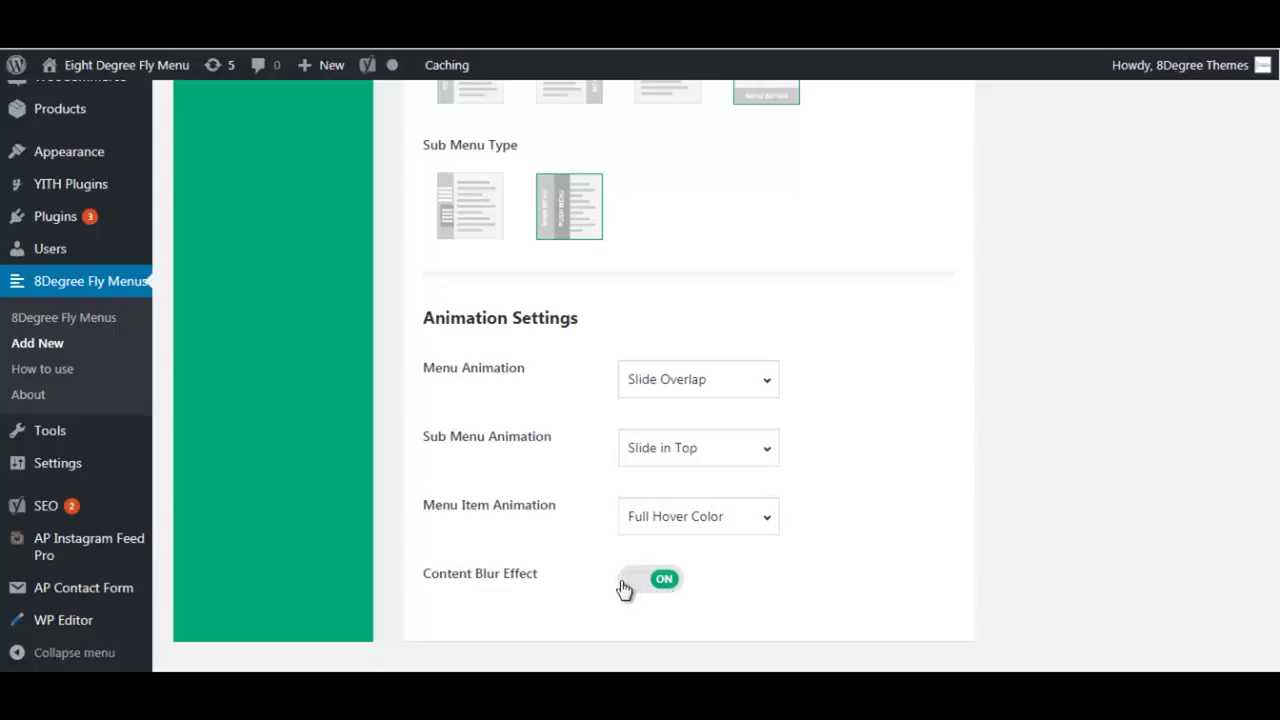
click(622, 589)
scroll(796, 500, up, 10)
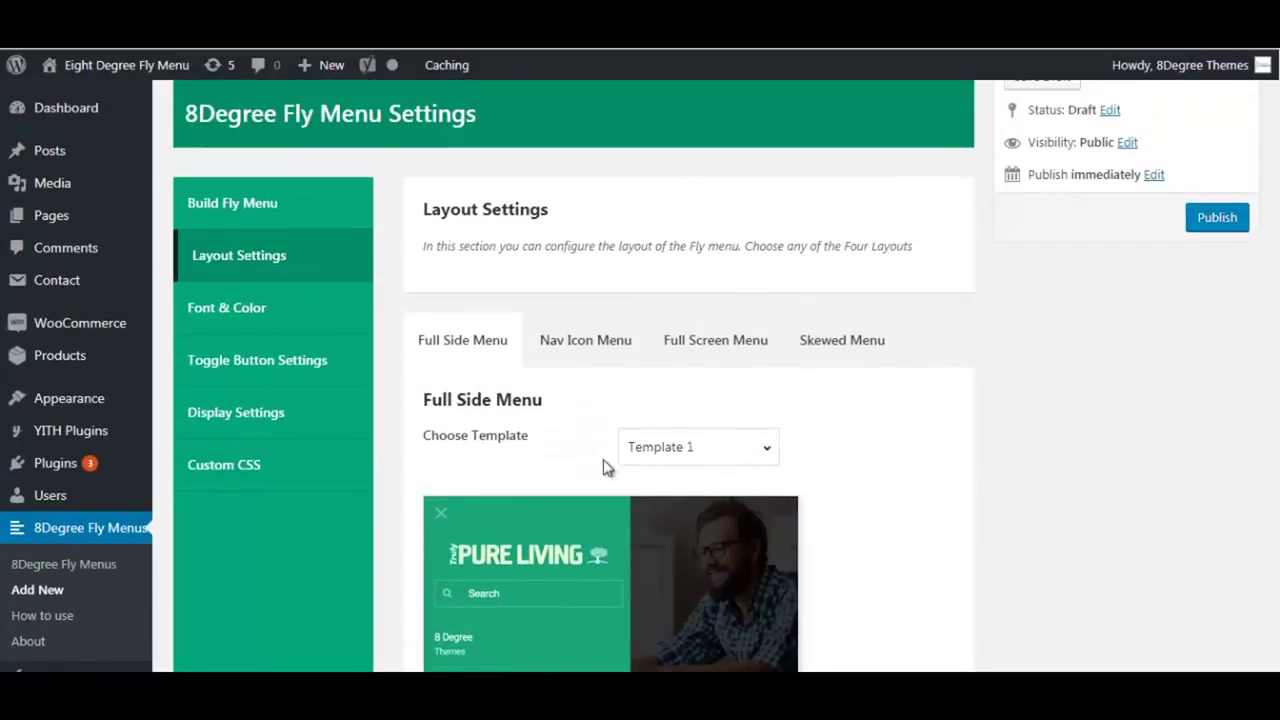
- Switch to the Nav Icon Menu layout and keep Template 1
click(603, 347)
scroll(595, 385, down, 2)
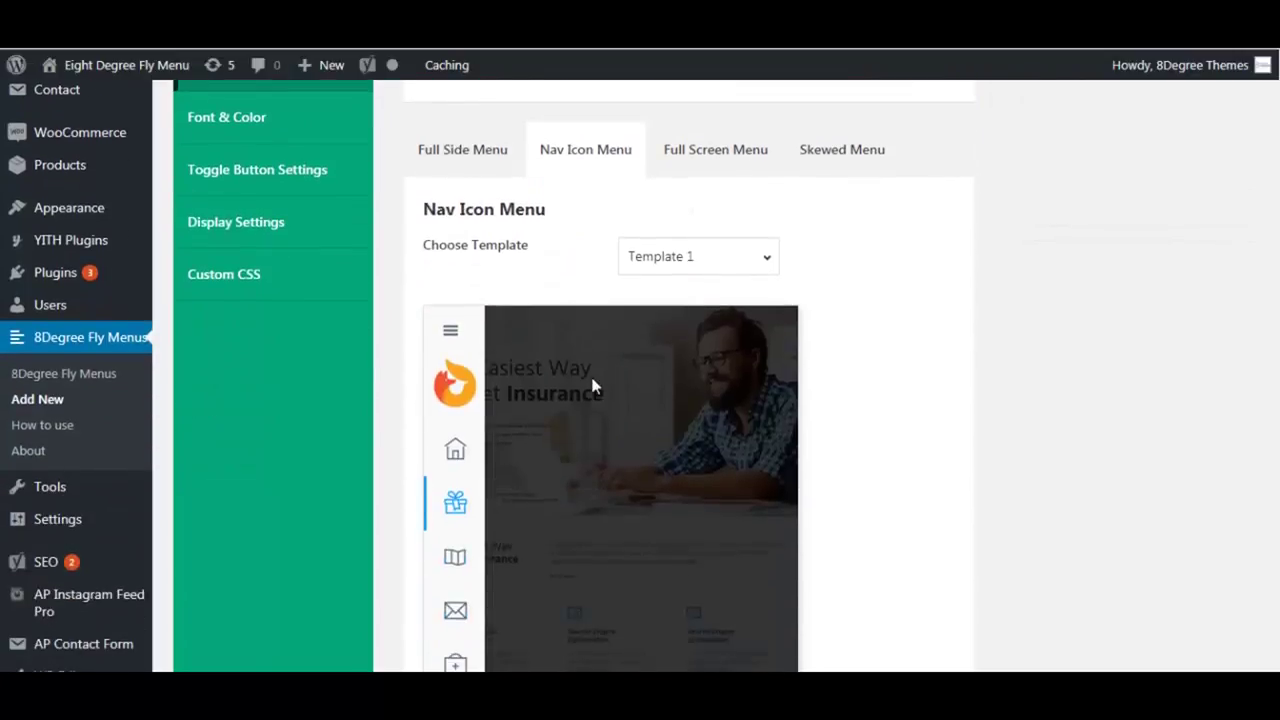
click(735, 268)
click(714, 303)
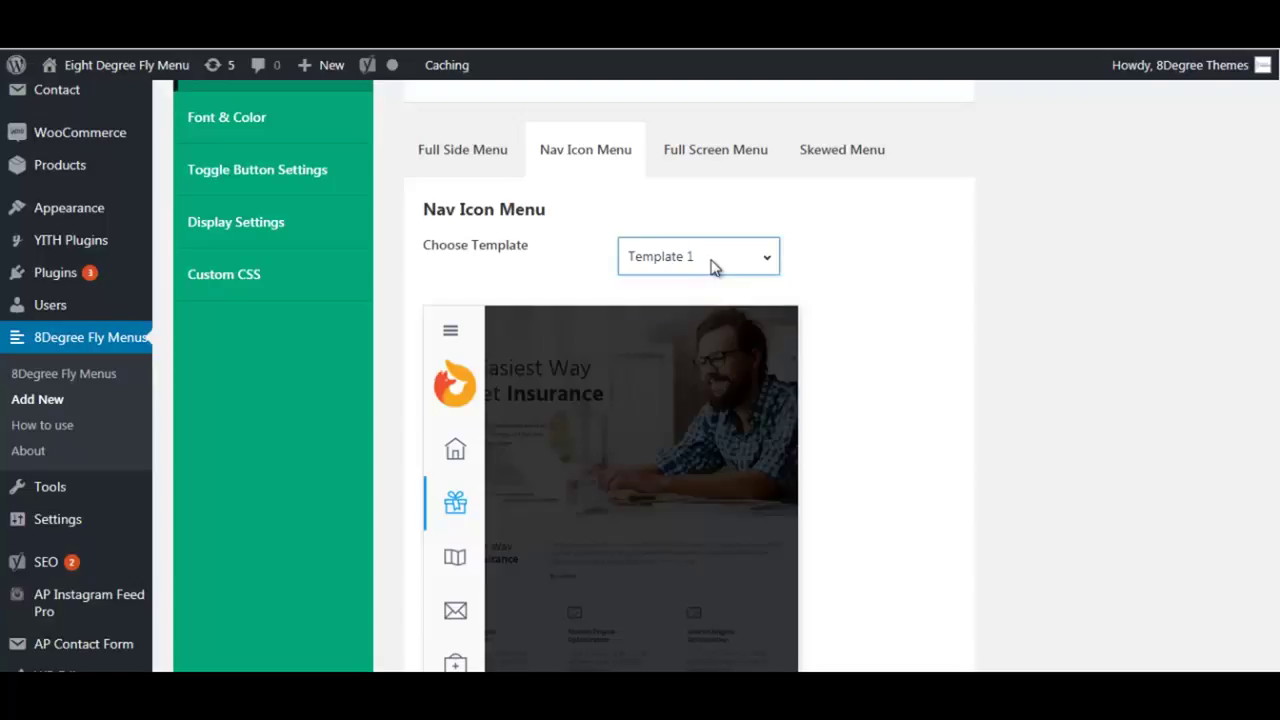
scroll(705, 280, down, 2)
scroll(700, 284, down, 3)
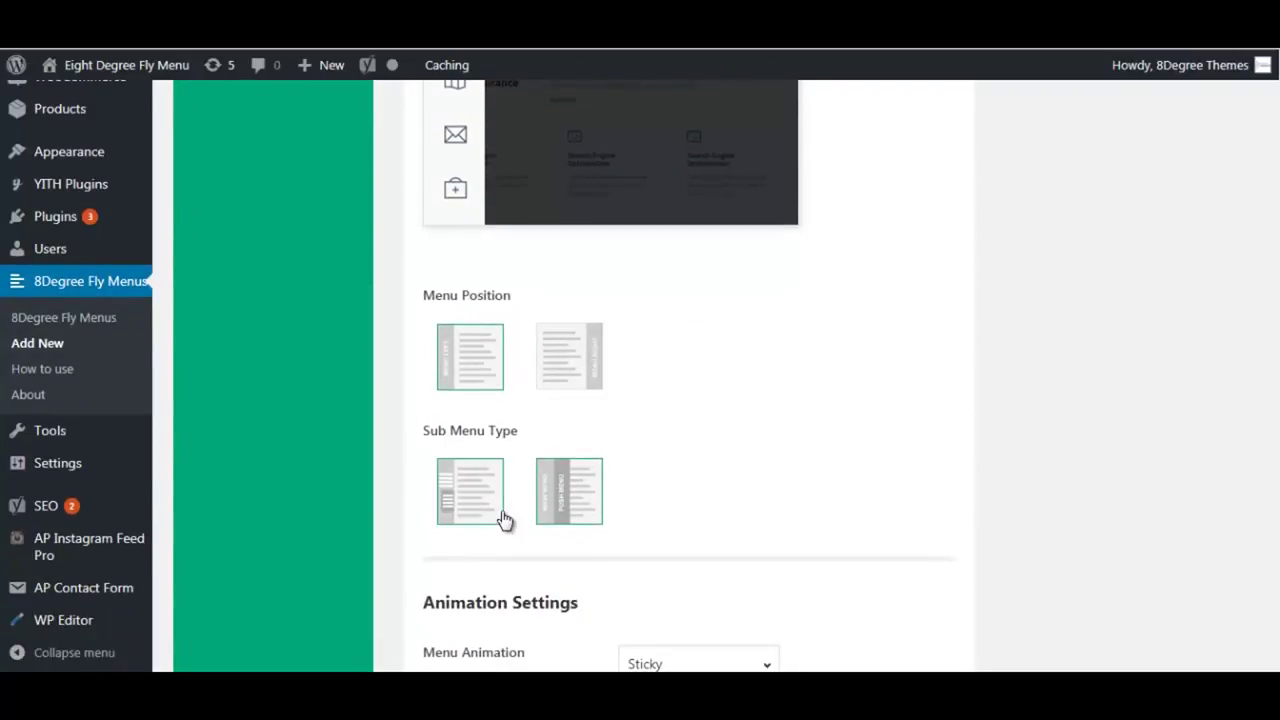
scroll(657, 451, down, 3)
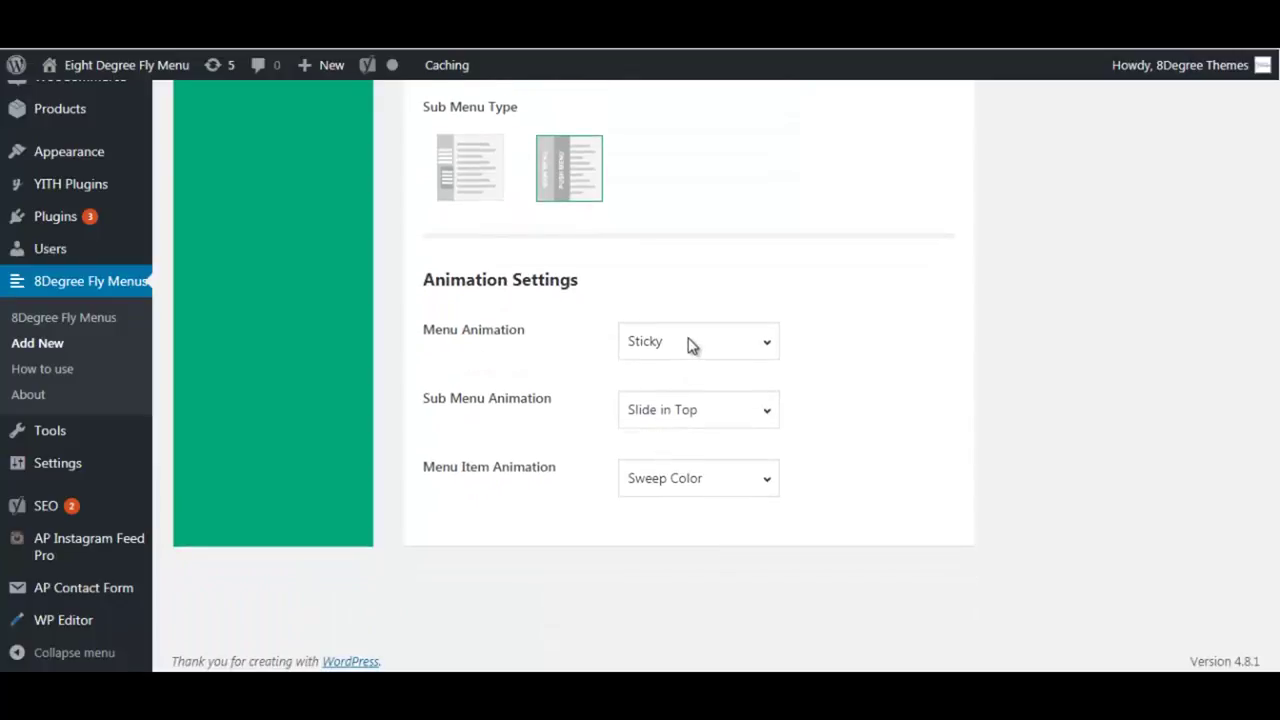
- Keep Sticky, Slide in Top and Sweep Color as the Nav Icon Menu animations
click(766, 355)
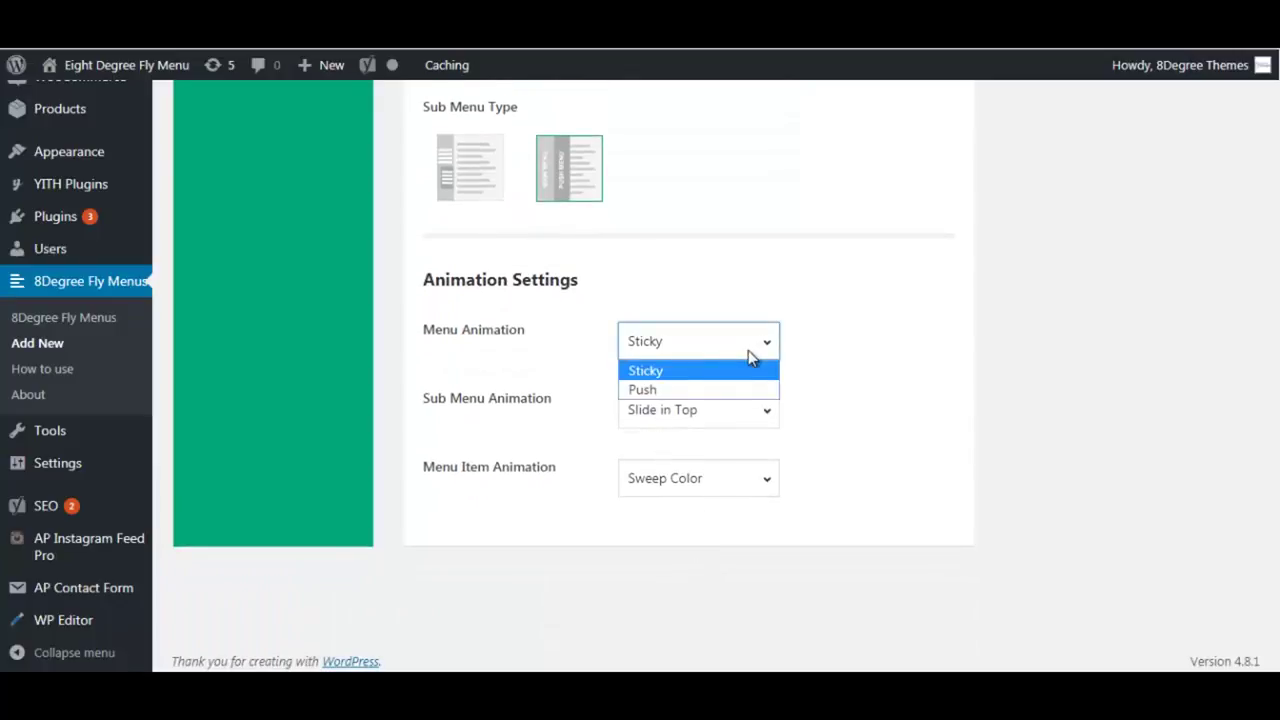
click(749, 354)
click(726, 415)
click(726, 415)
click(704, 482)
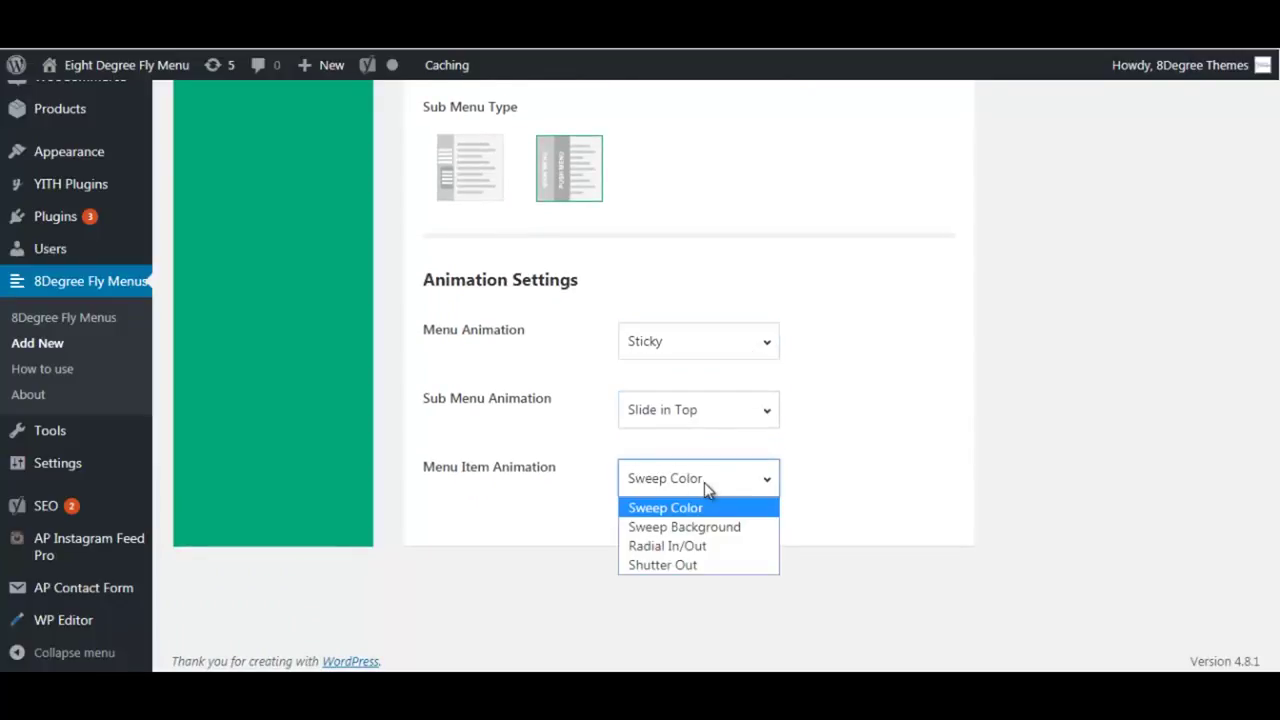
click(704, 482)
scroll(750, 400, up, 15)
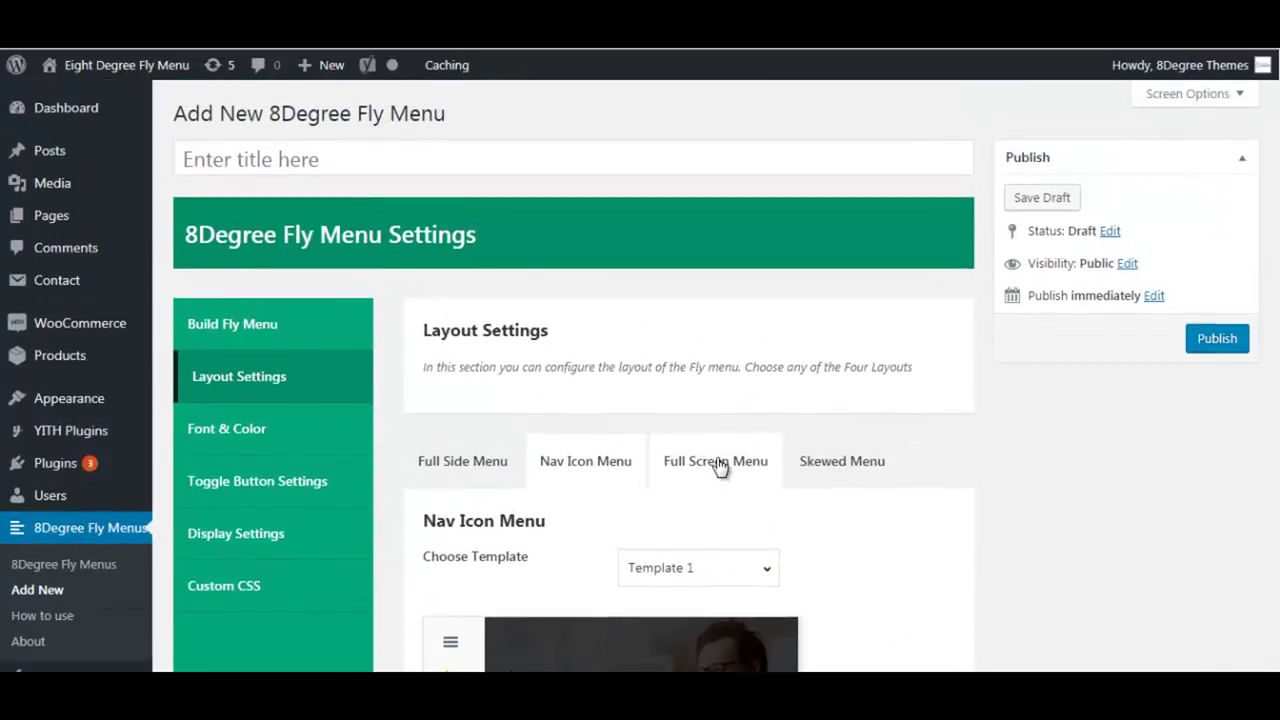
- Switch to the Full Screen Menu layout and review its one-column template and animation options
click(721, 464)
scroll(727, 472, down, 4)
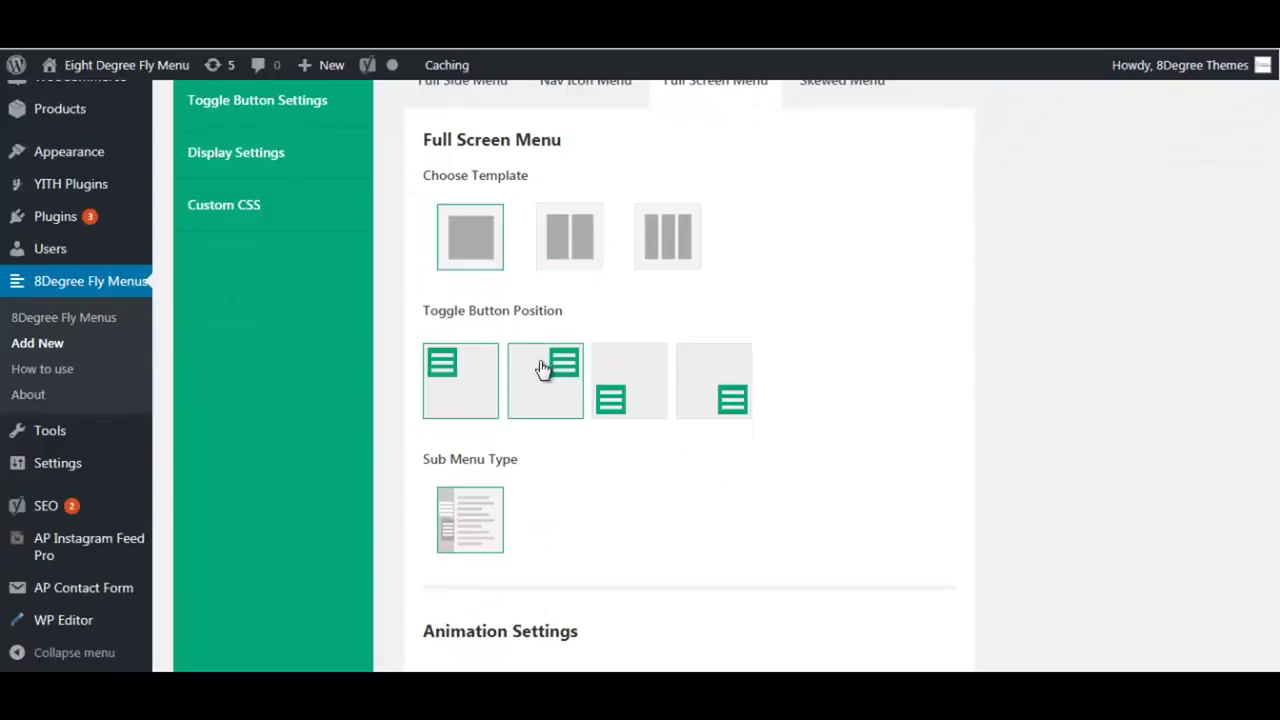
scroll(490, 530, down, 3)
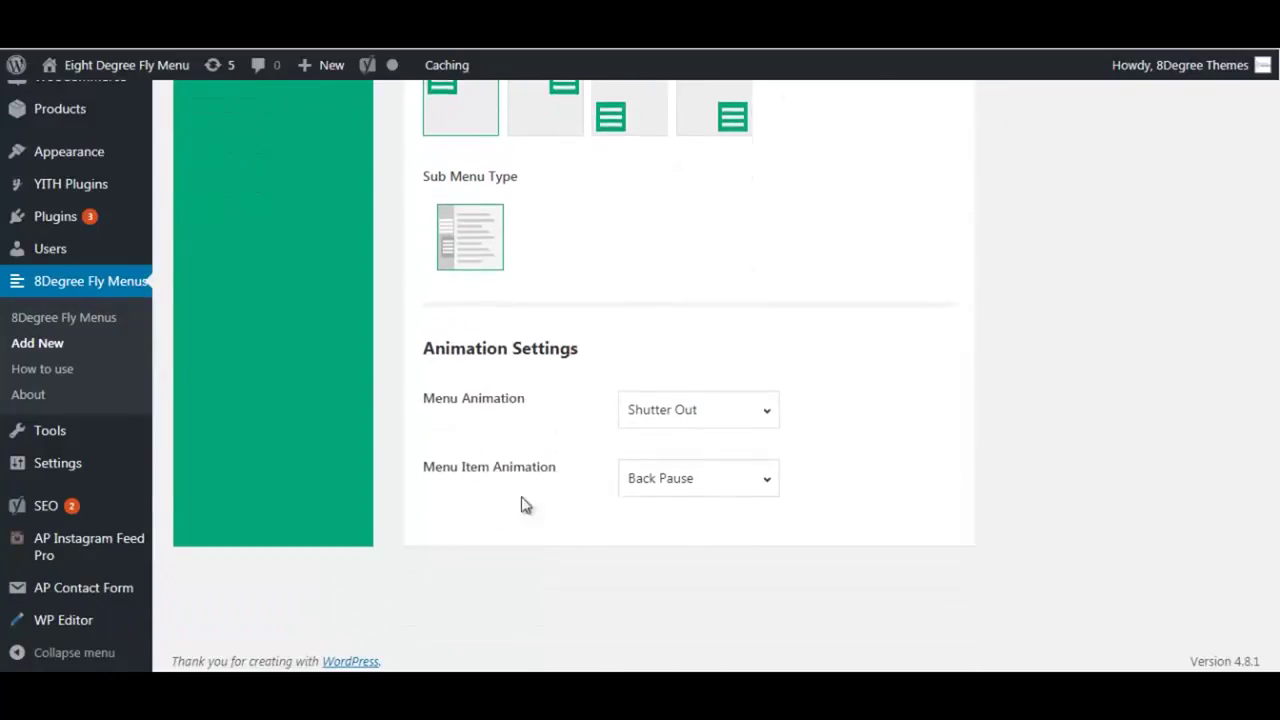
scroll(886, 294, up, 5)
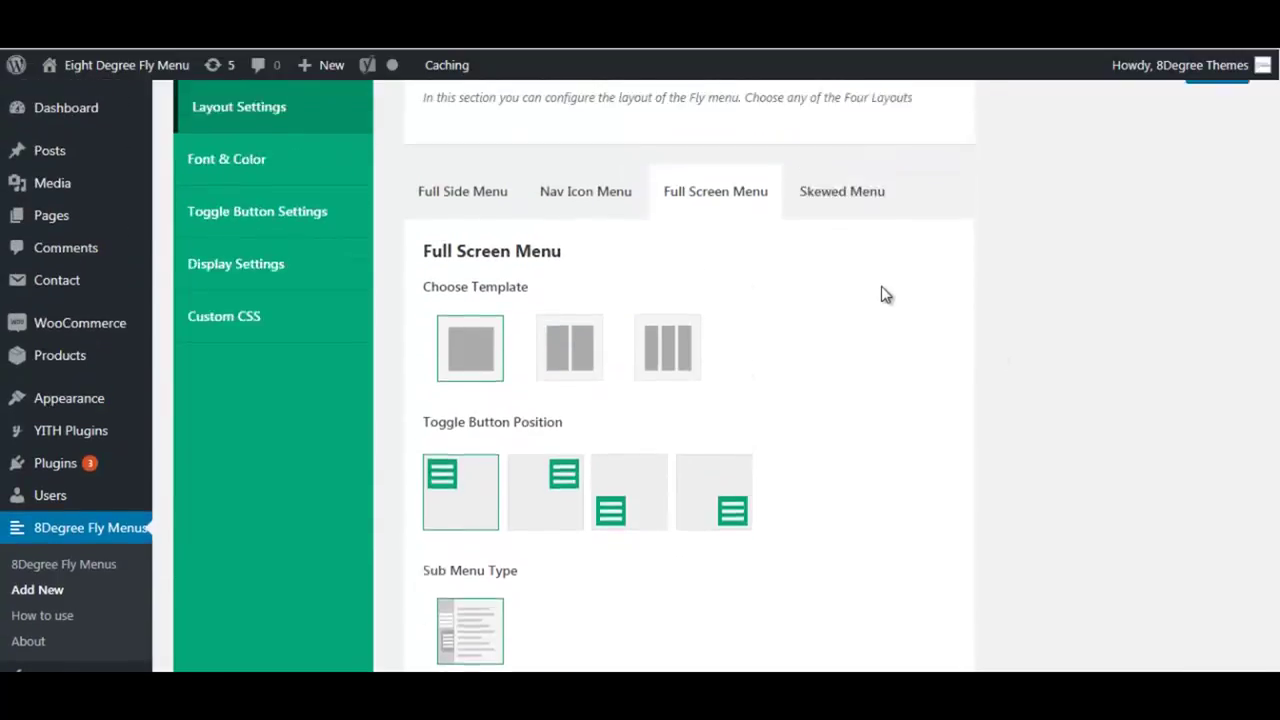
- Switch to the Skewed Menu layout, keep the first template and use the second position
click(862, 377)
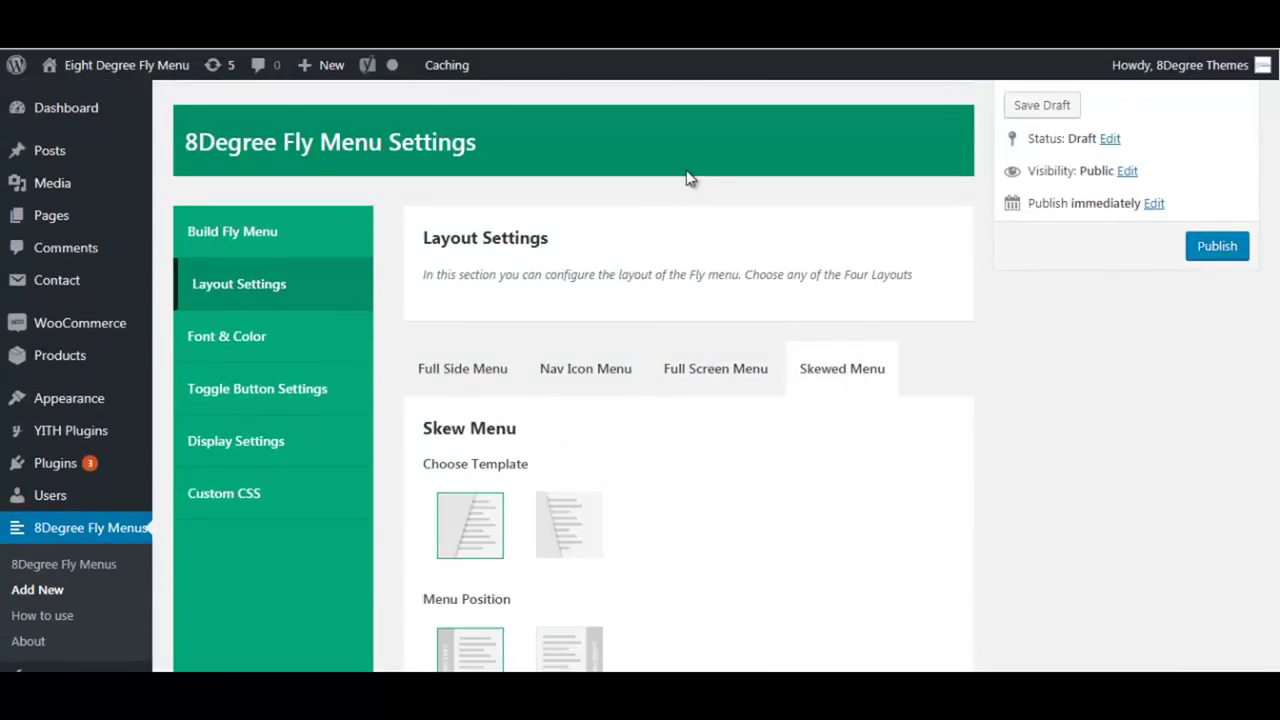
scroll(700, 390, down, 2)
scroll(698, 400, down, 2)
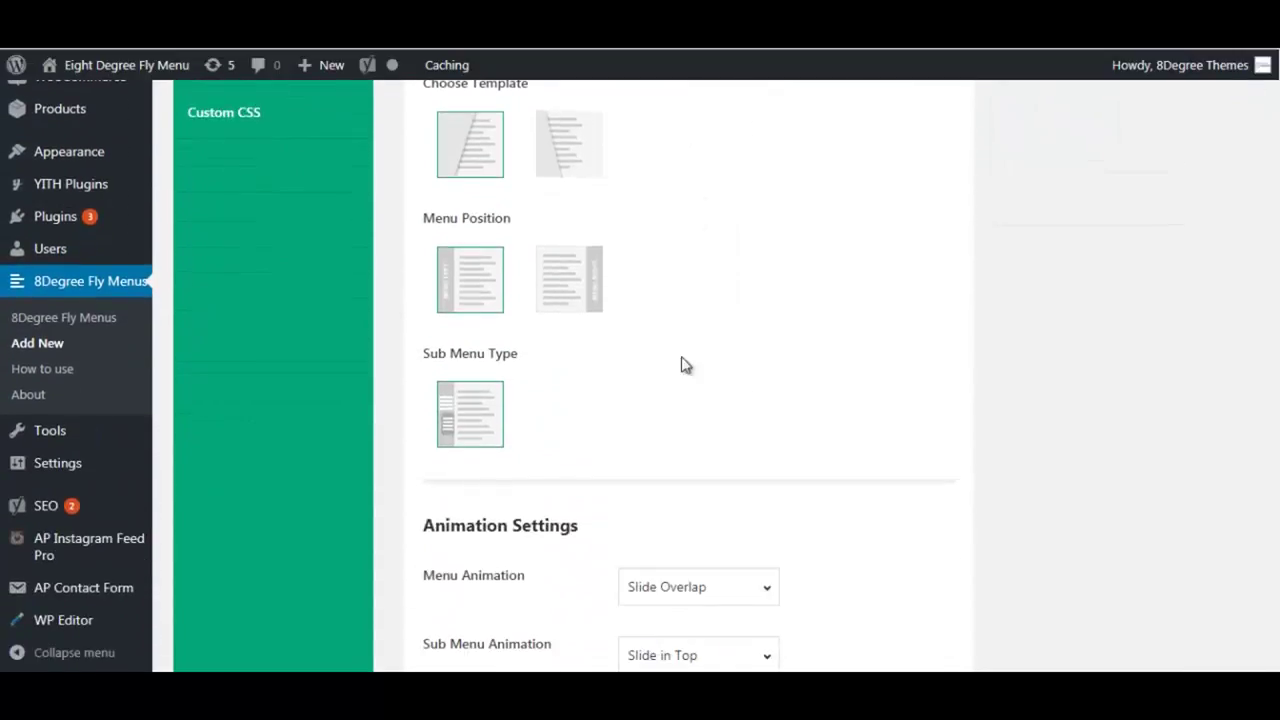
click(480, 142)
click(586, 290)
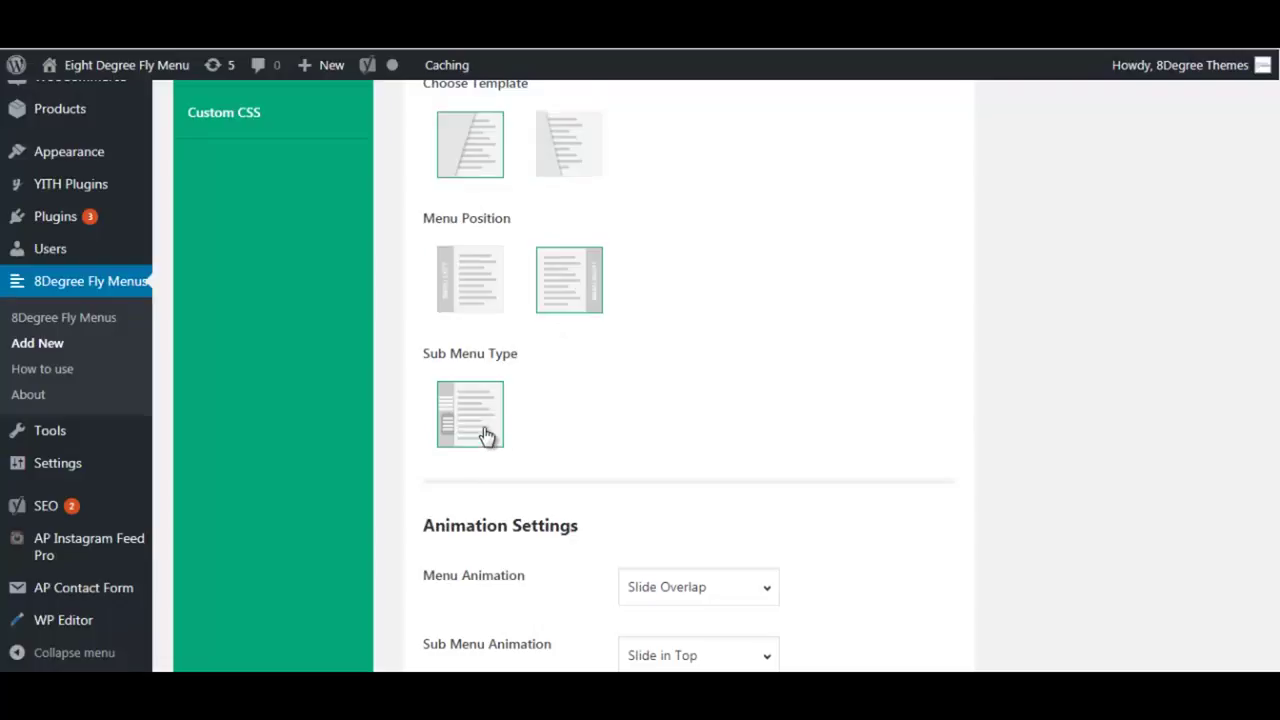
scroll(666, 417, down, 2)
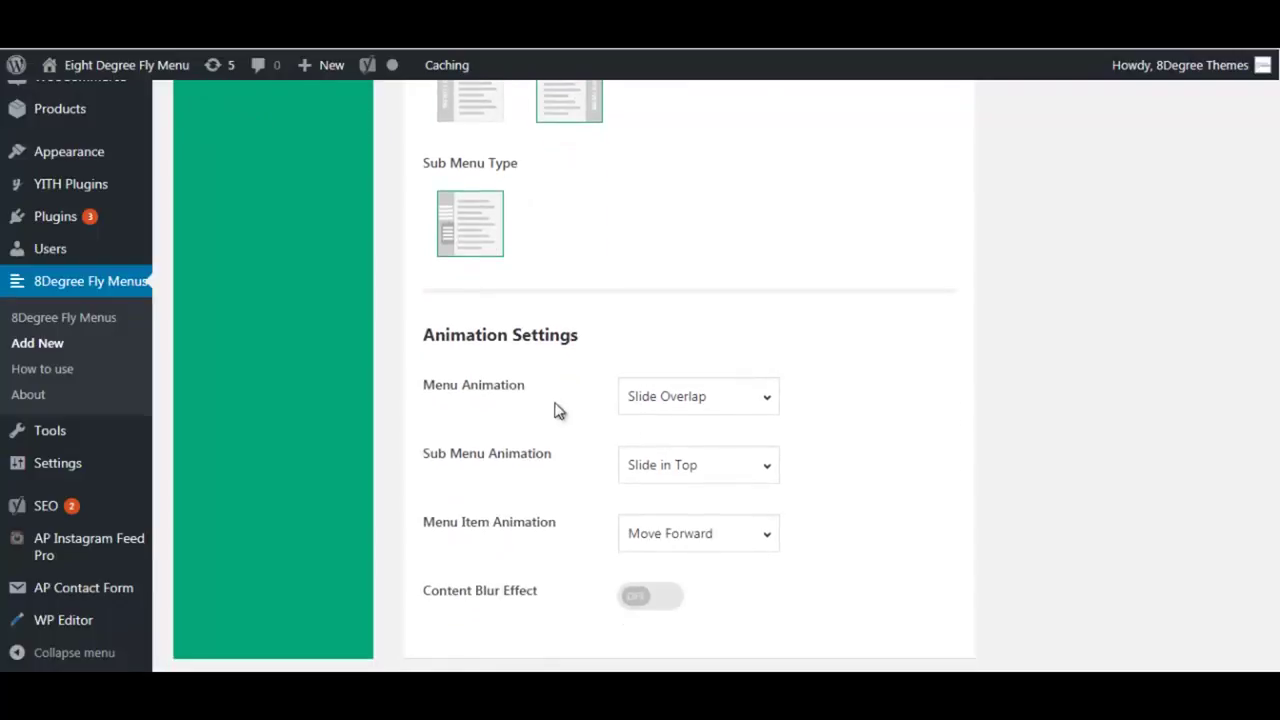
- Keep Slide Overlap, Slide in Top and Move Forward skew animations with content blur off
click(685, 396)
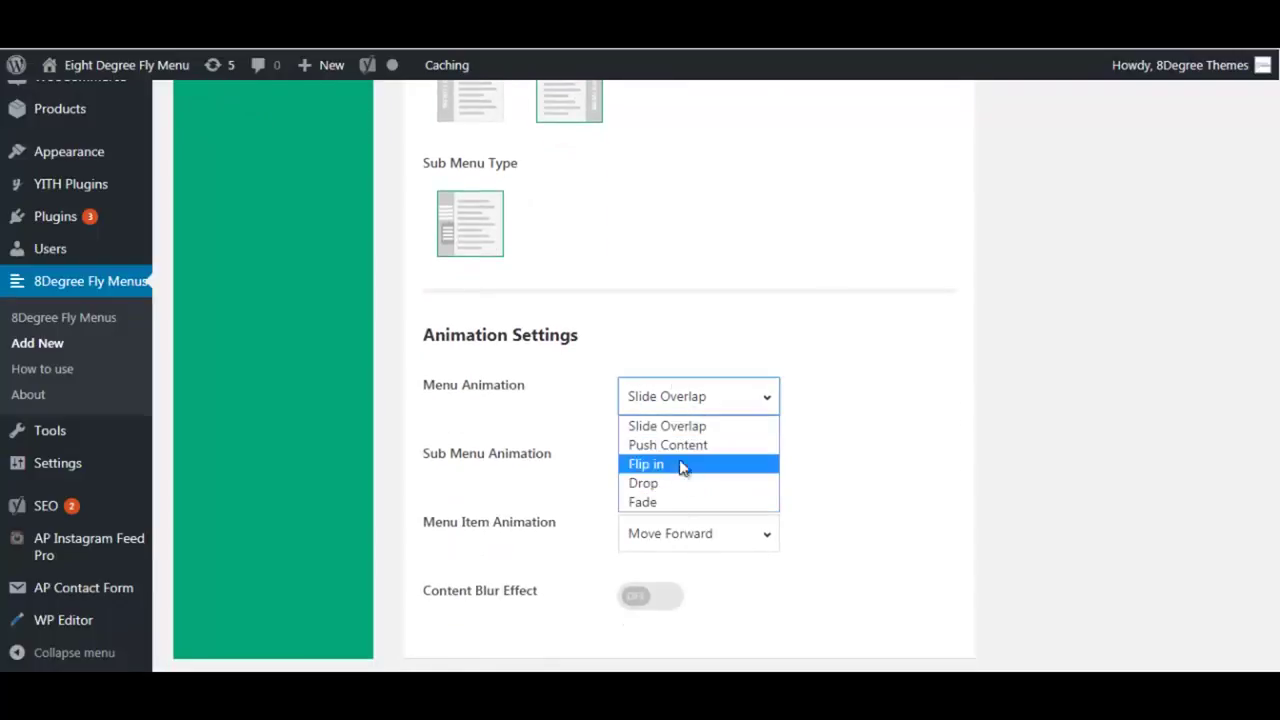
click(697, 400)
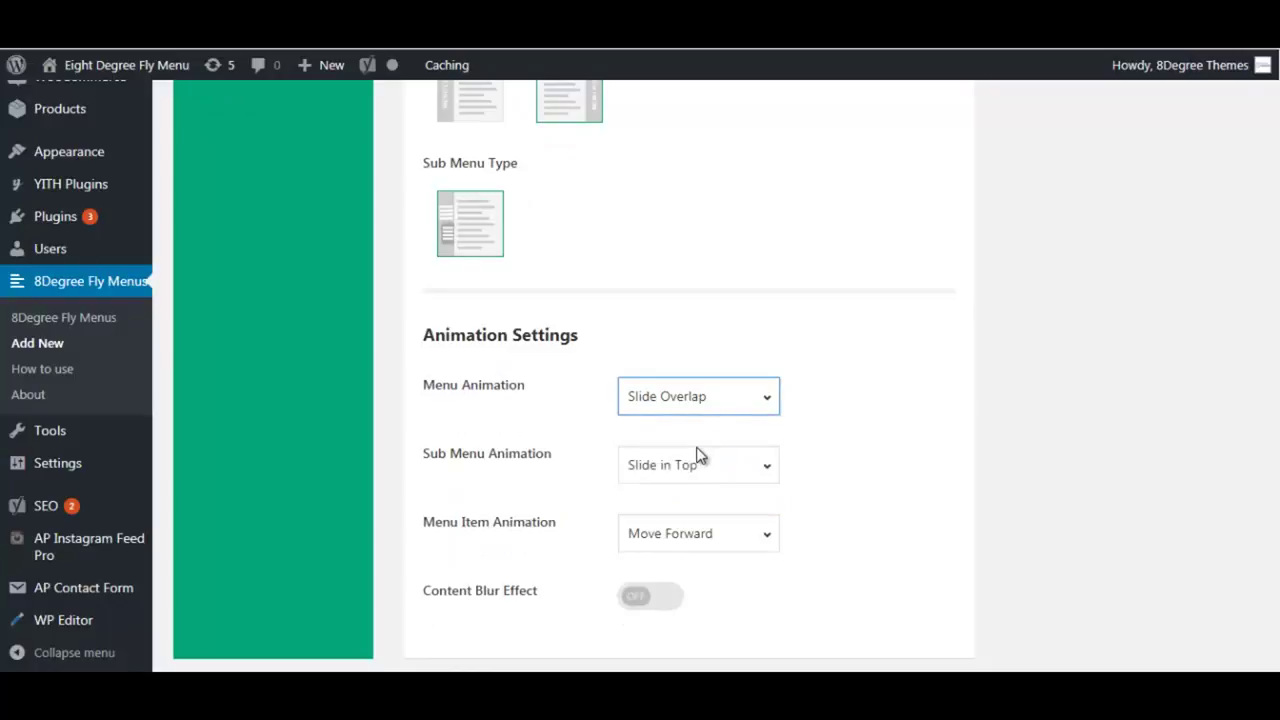
click(696, 463)
click(699, 478)
click(689, 534)
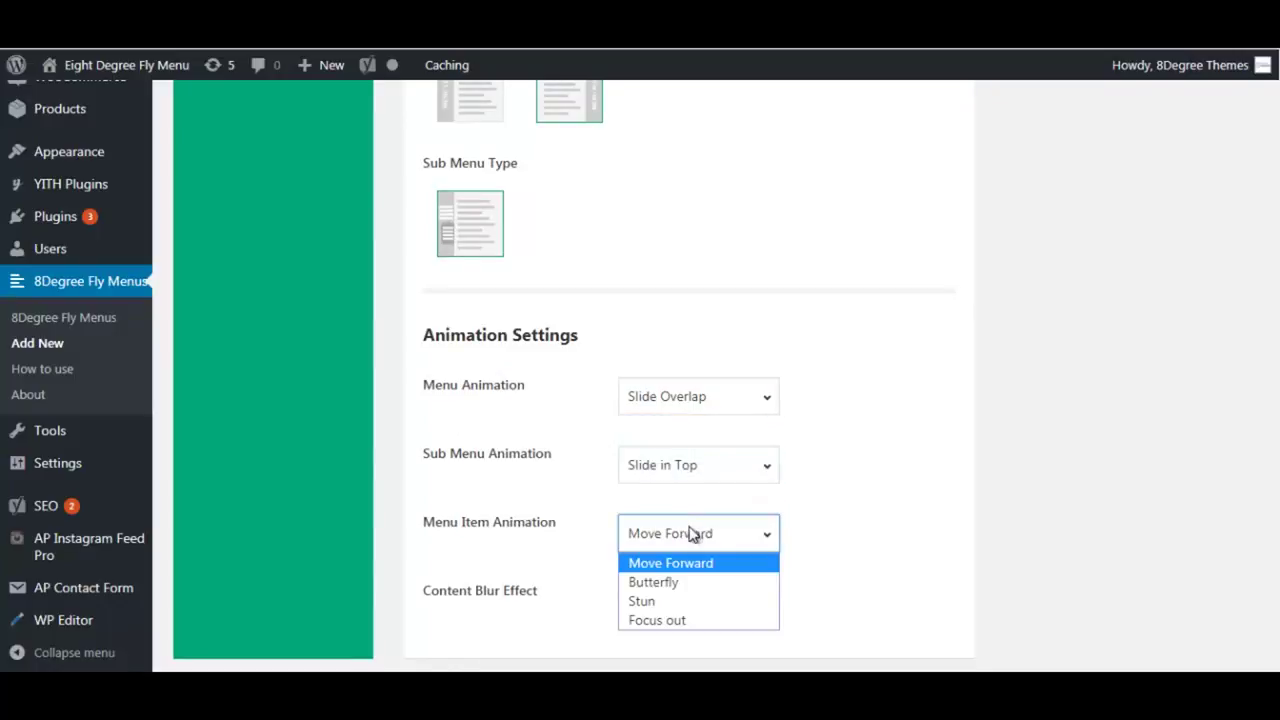
click(691, 531)
click(640, 597)
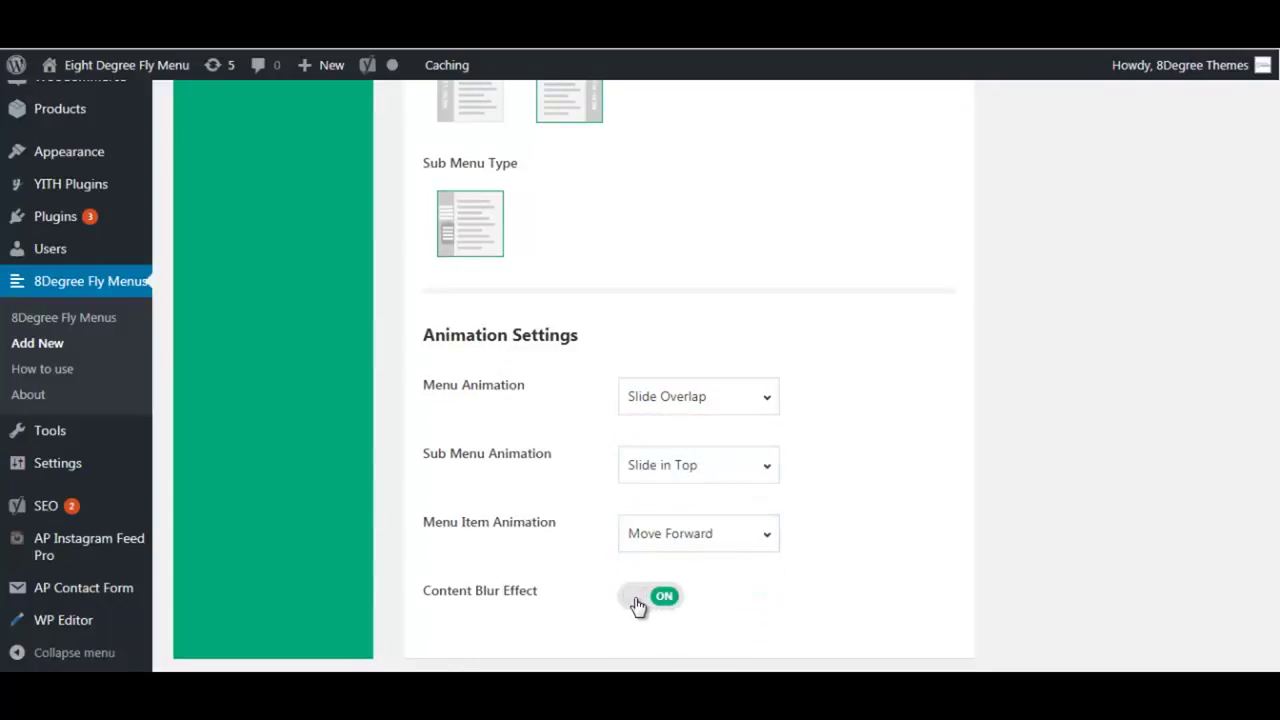
click(640, 597)
scroll(871, 188, up, 5)
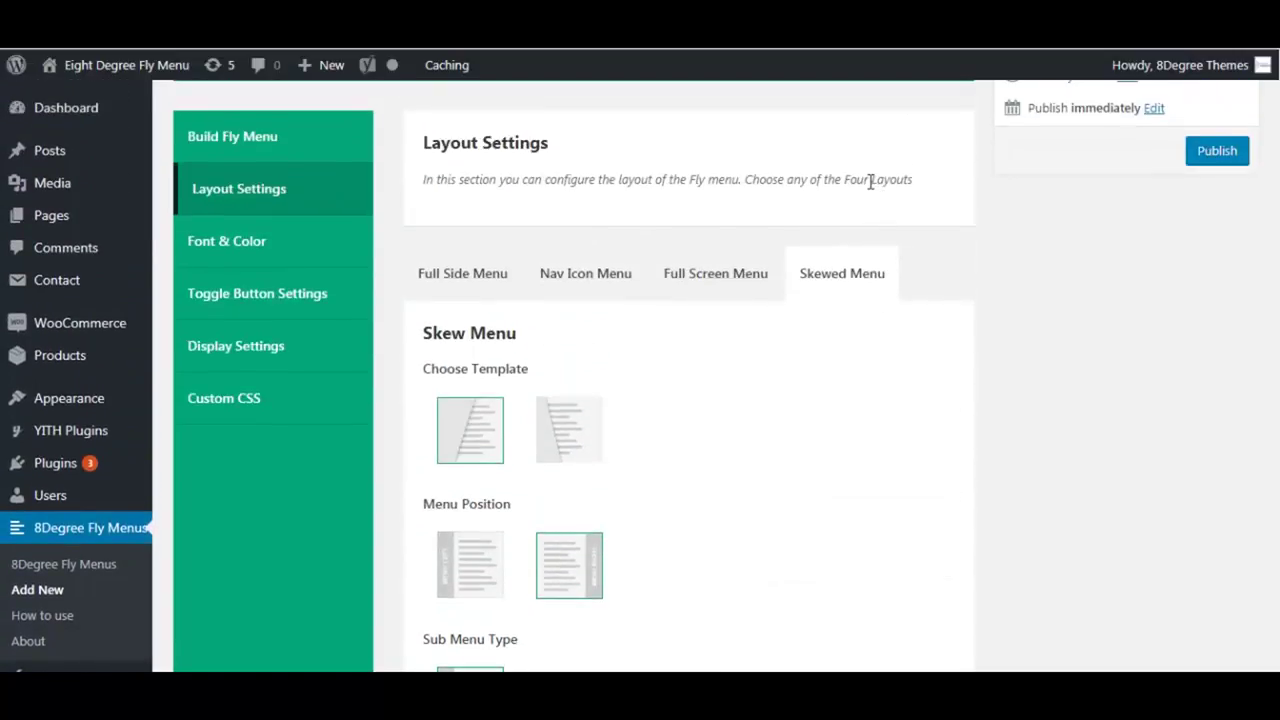
- Cycle through the other layout tabs, return to Skewed Menu, and review its settings
click(466, 274)
click(586, 274)
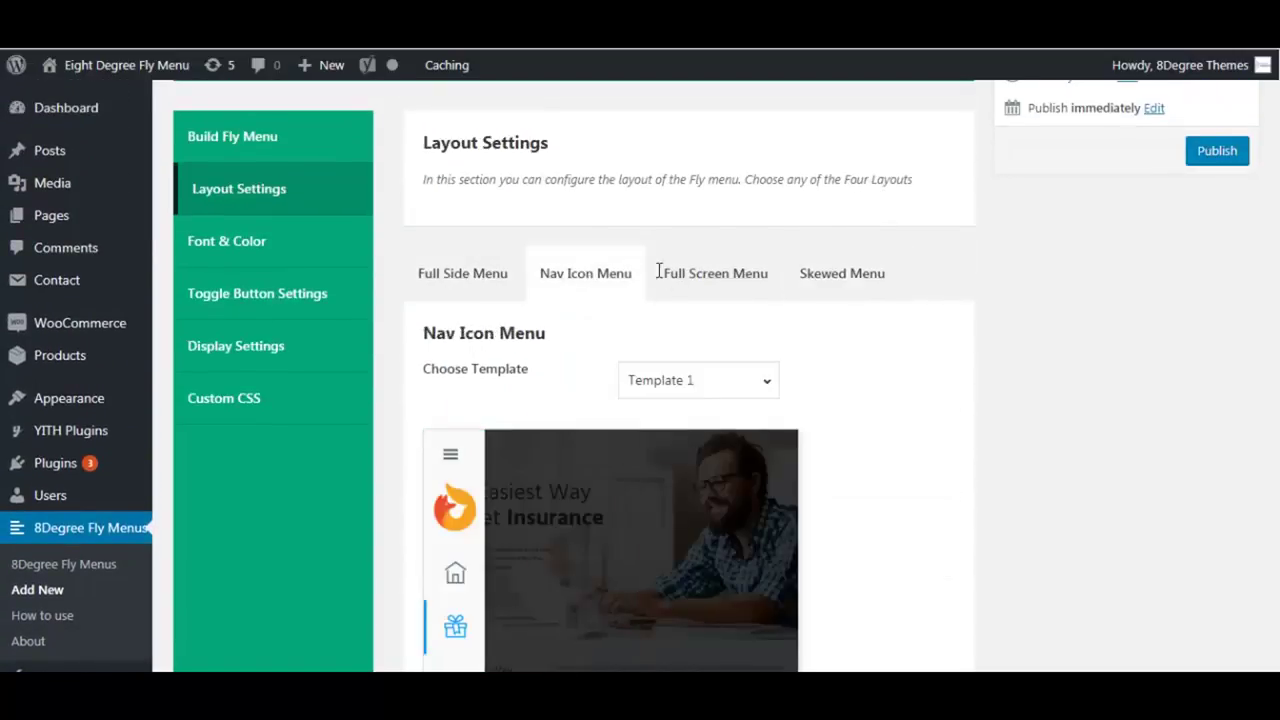
click(735, 277)
click(843, 285)
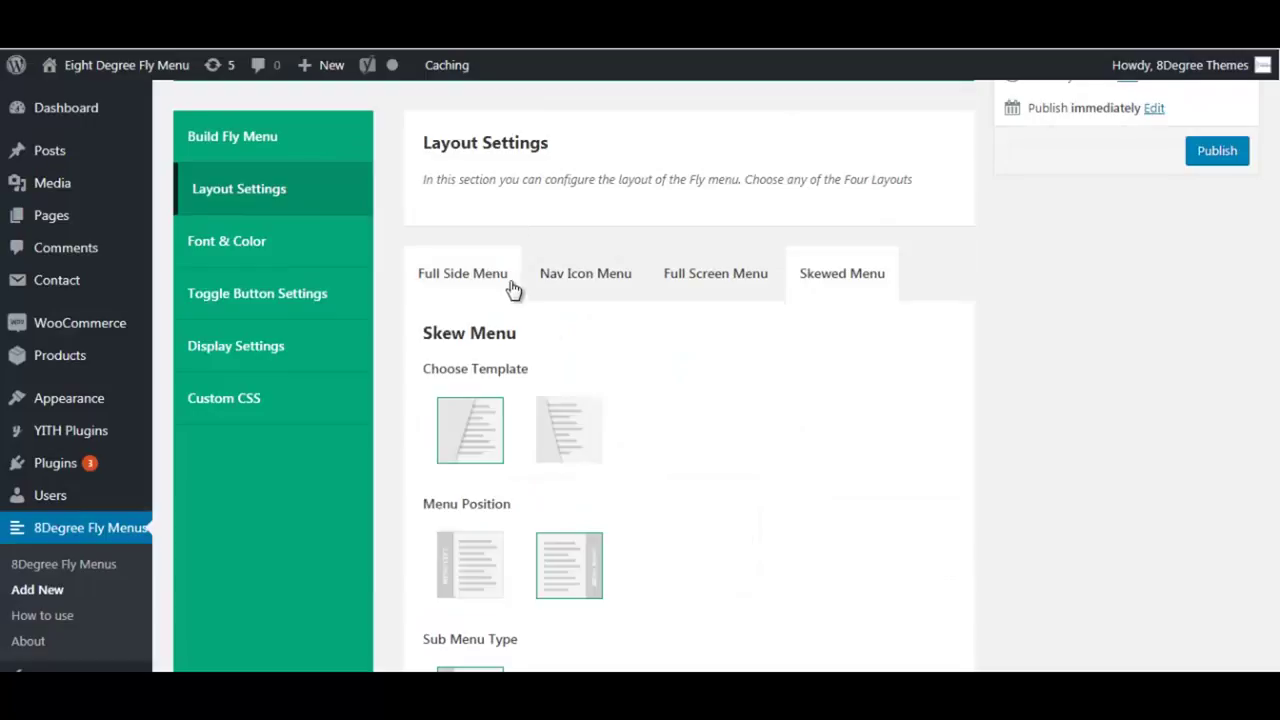
scroll(520, 289, down, 5)
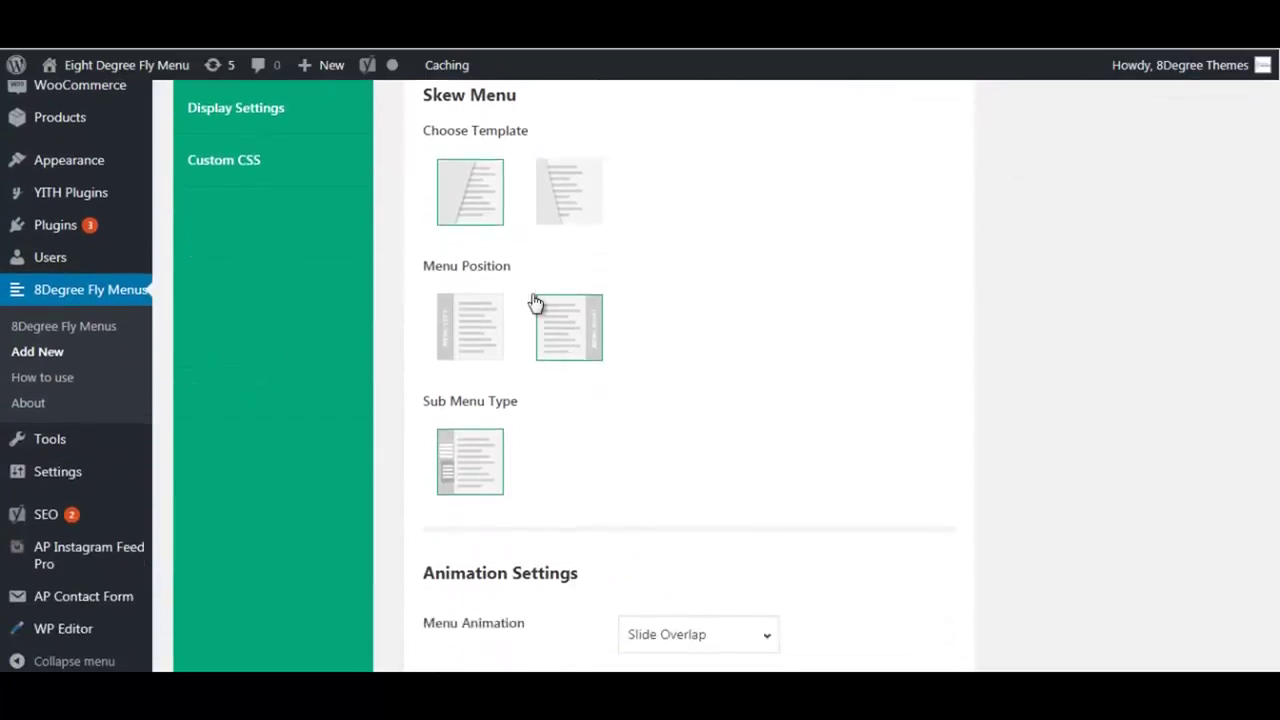
scroll(532, 299, down, 1)
scroll(531, 295, up, 5)
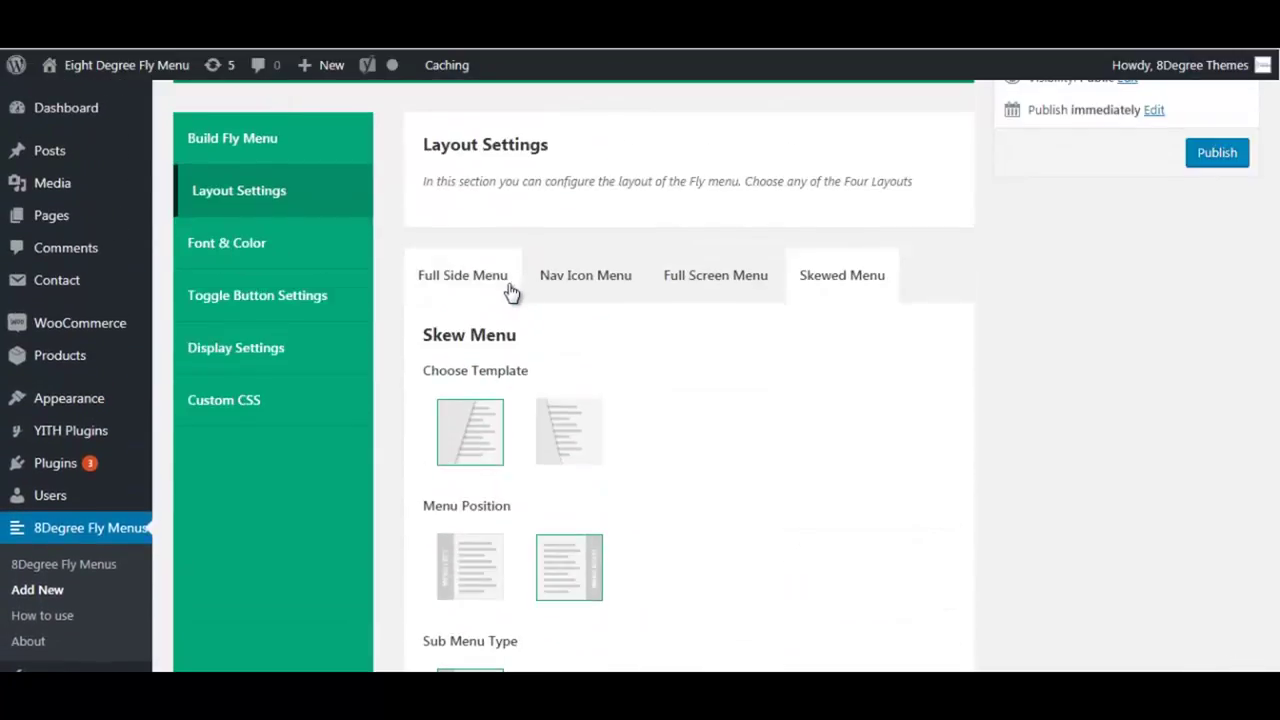
click(509, 294)
- In the Font & Color tab, try the Custom template type, then revert to Default
click(234, 246)
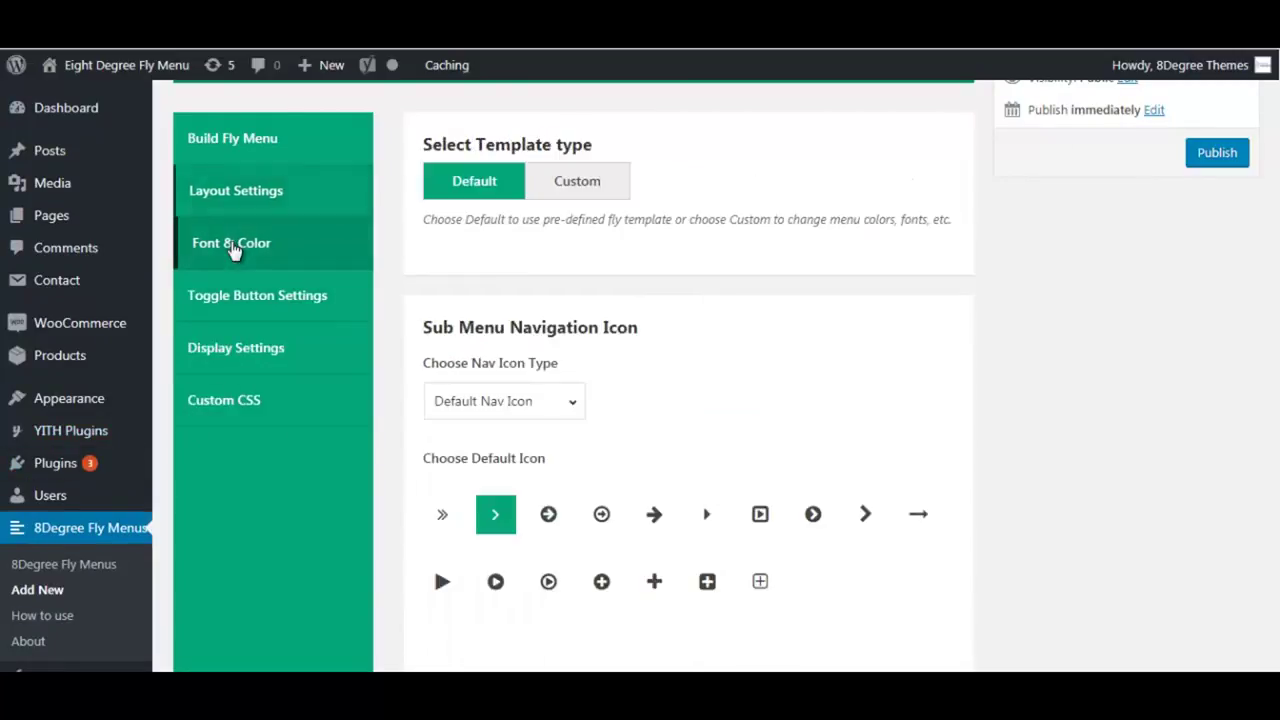
scroll(580, 386, up, 1)
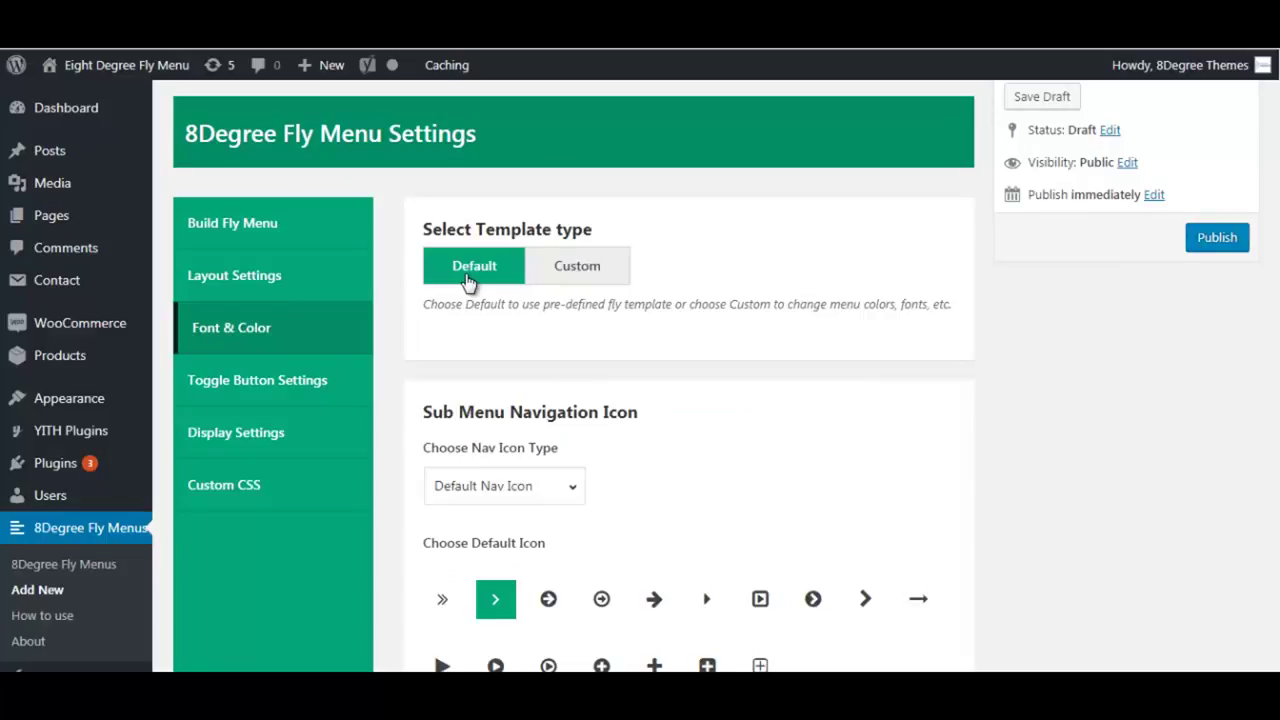
click(592, 270)
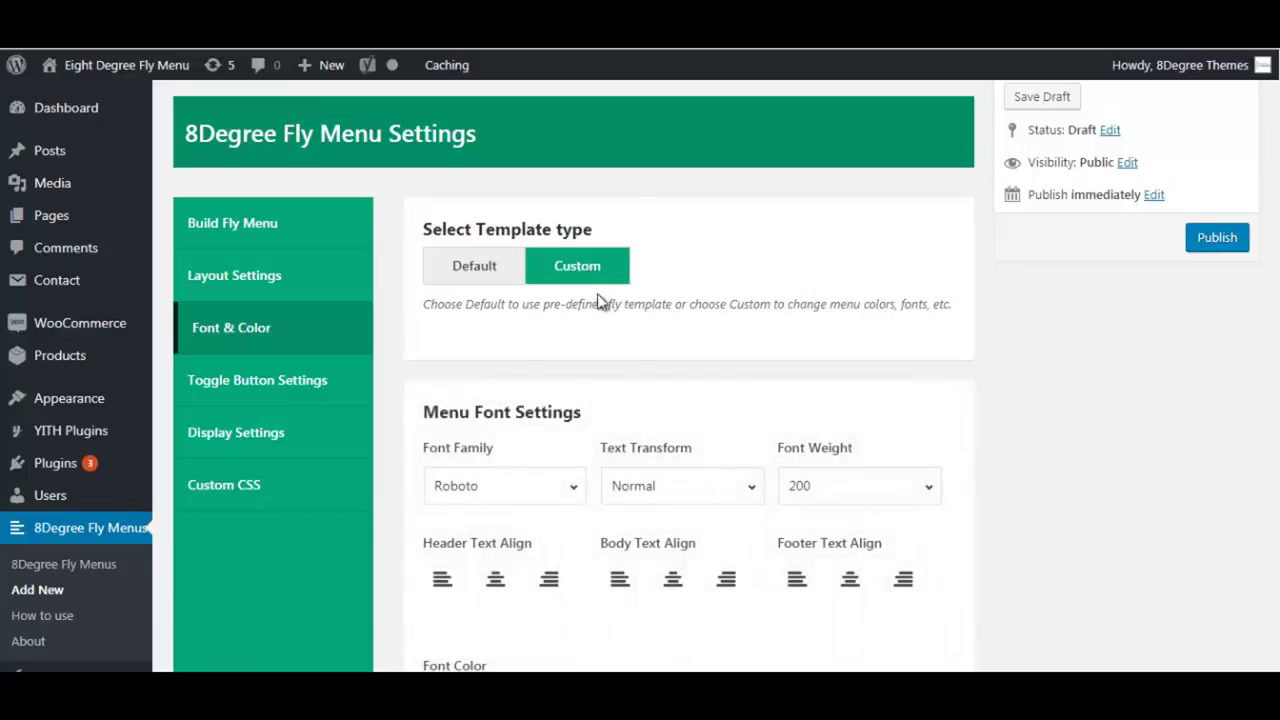
scroll(612, 417, down, 2)
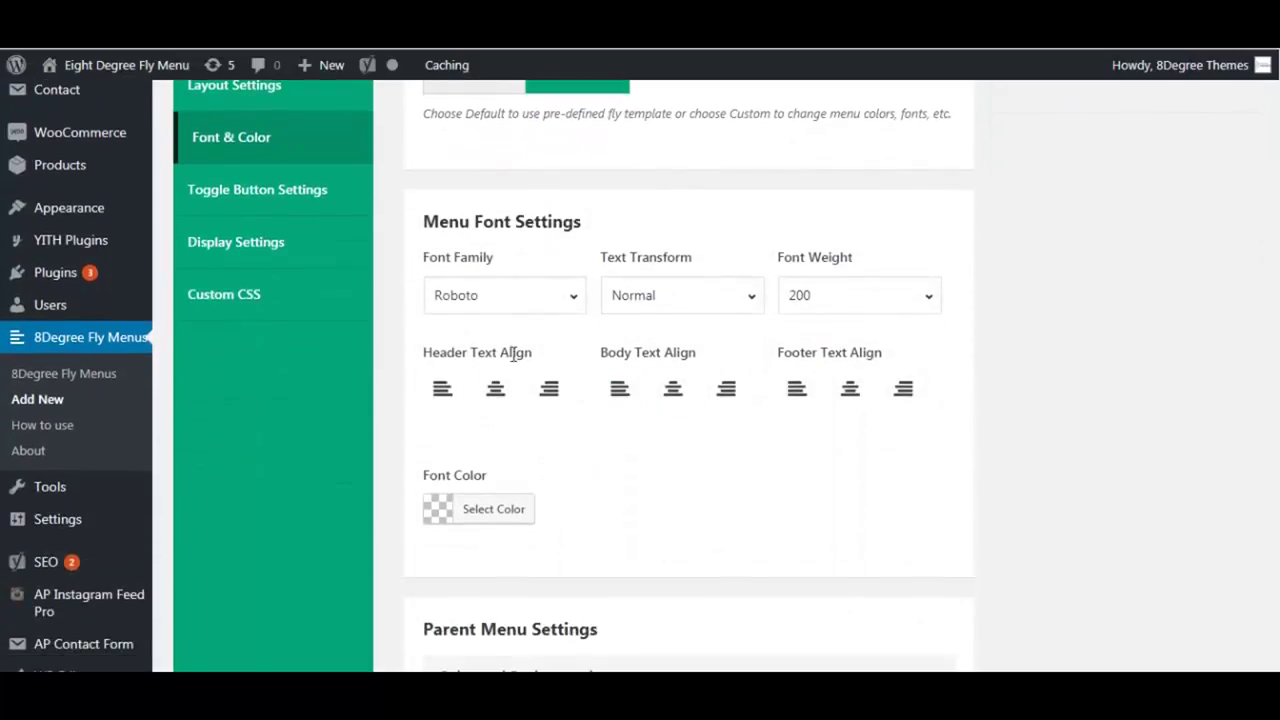
scroll(463, 302, up, 2)
click(489, 270)
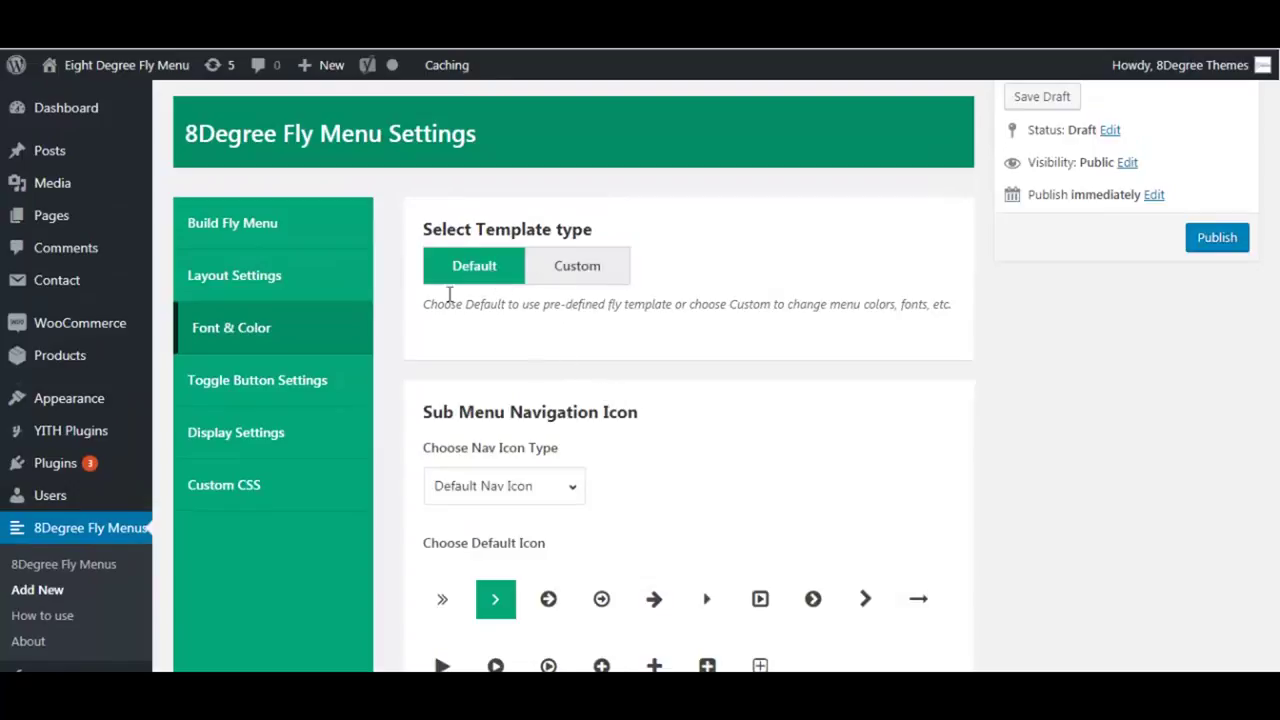
scroll(617, 358, down, 1)
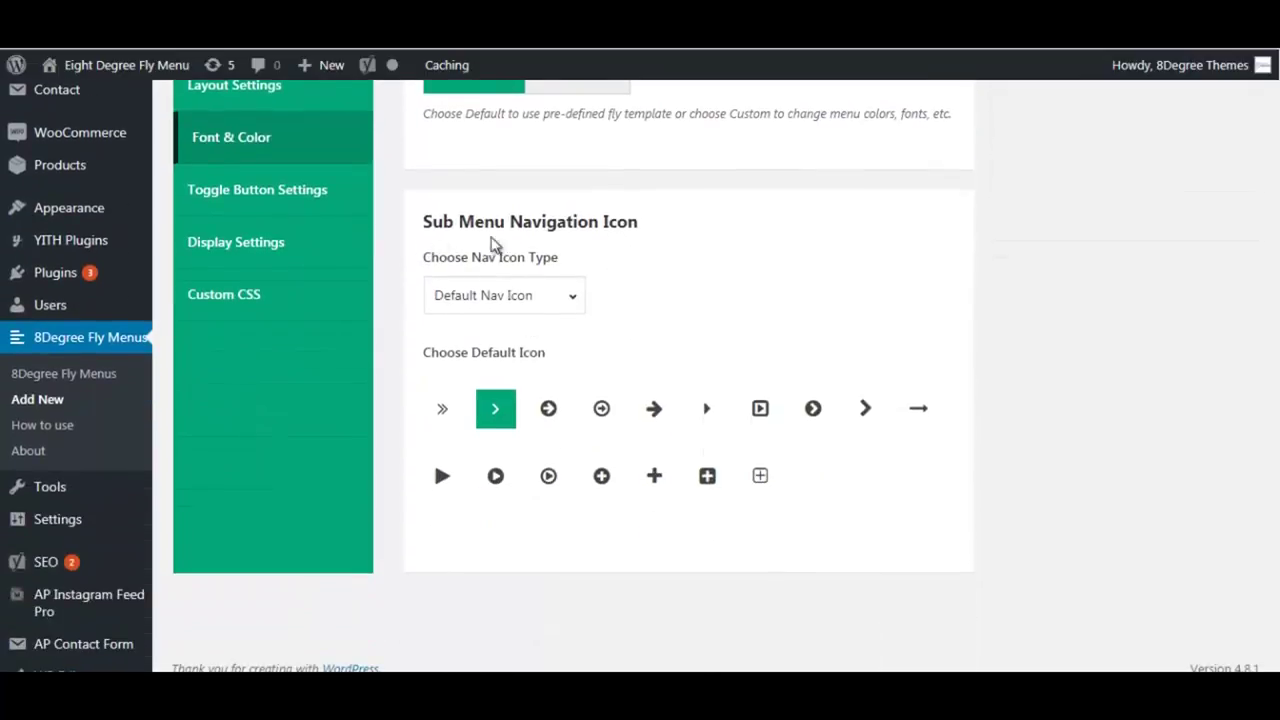
- Try a custom uploaded submenu nav icon, then keep the default nav icon set
click(569, 300)
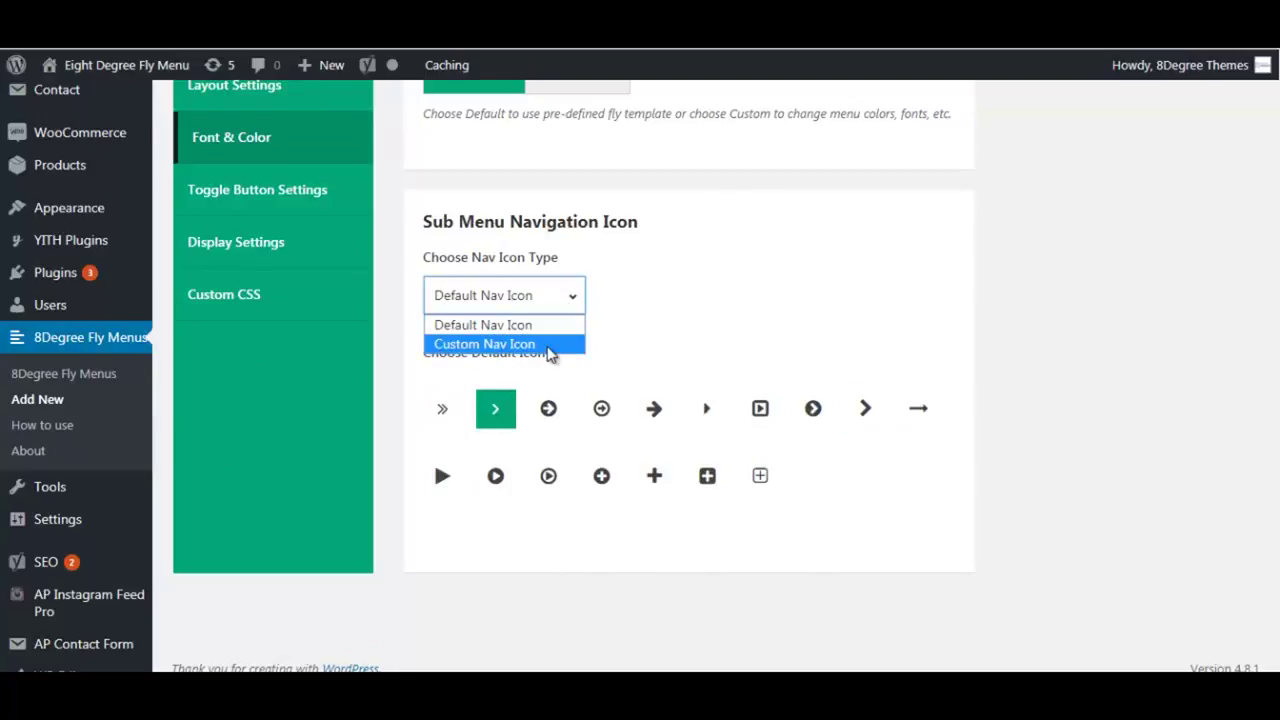
click(500, 344)
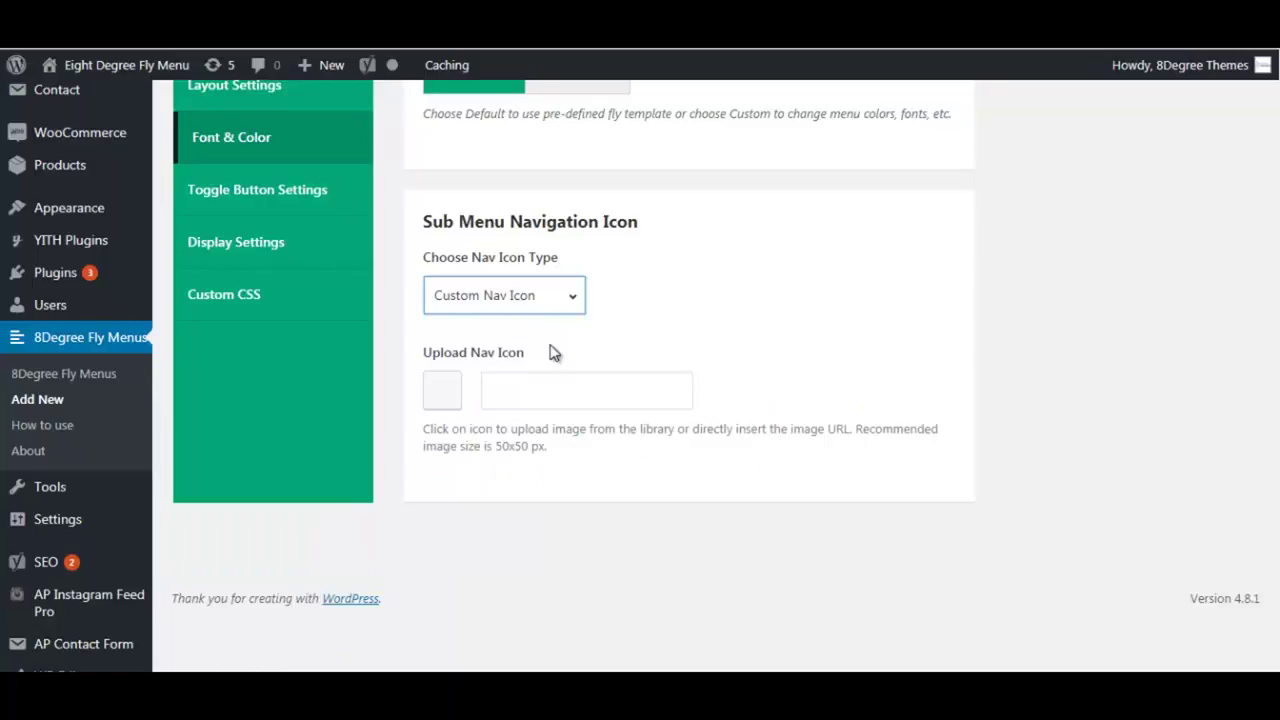
click(528, 294)
click(545, 323)
scroll(545, 328, up, 2)
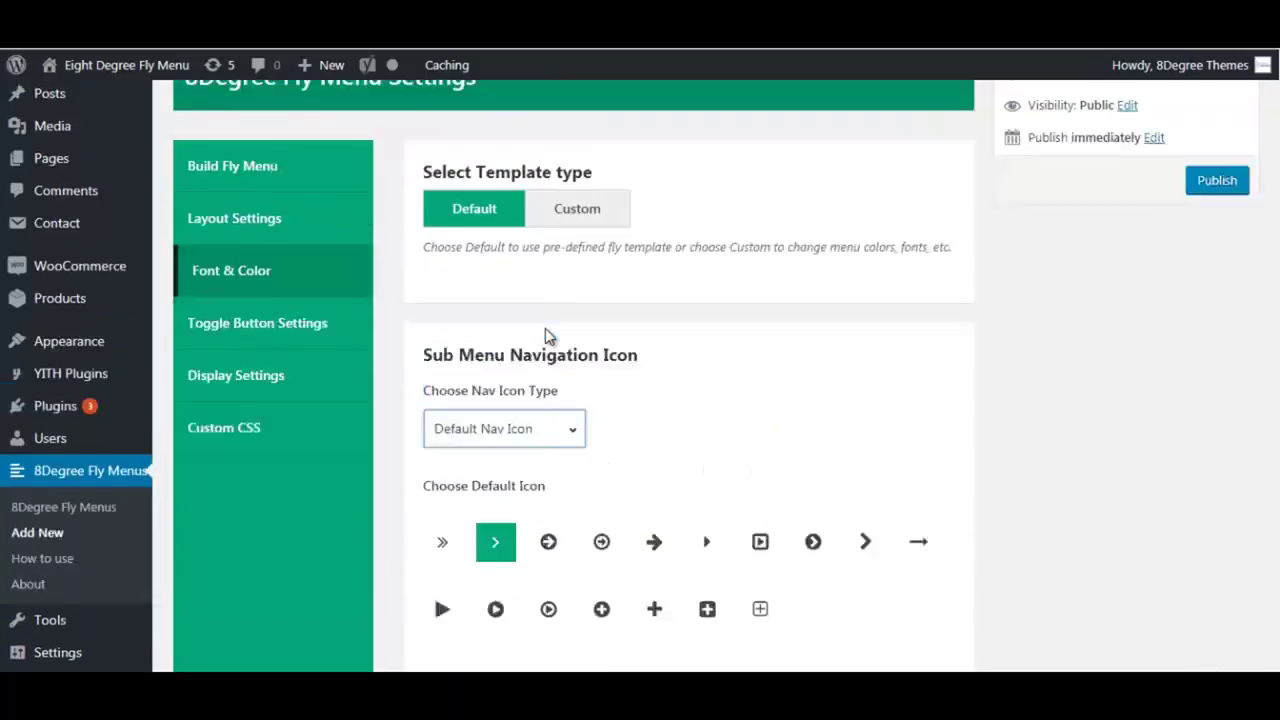
scroll(545, 328, up, 2)
- Choose the Custom template type, with Roboto font, Normal text transform and weight 200
click(576, 365)
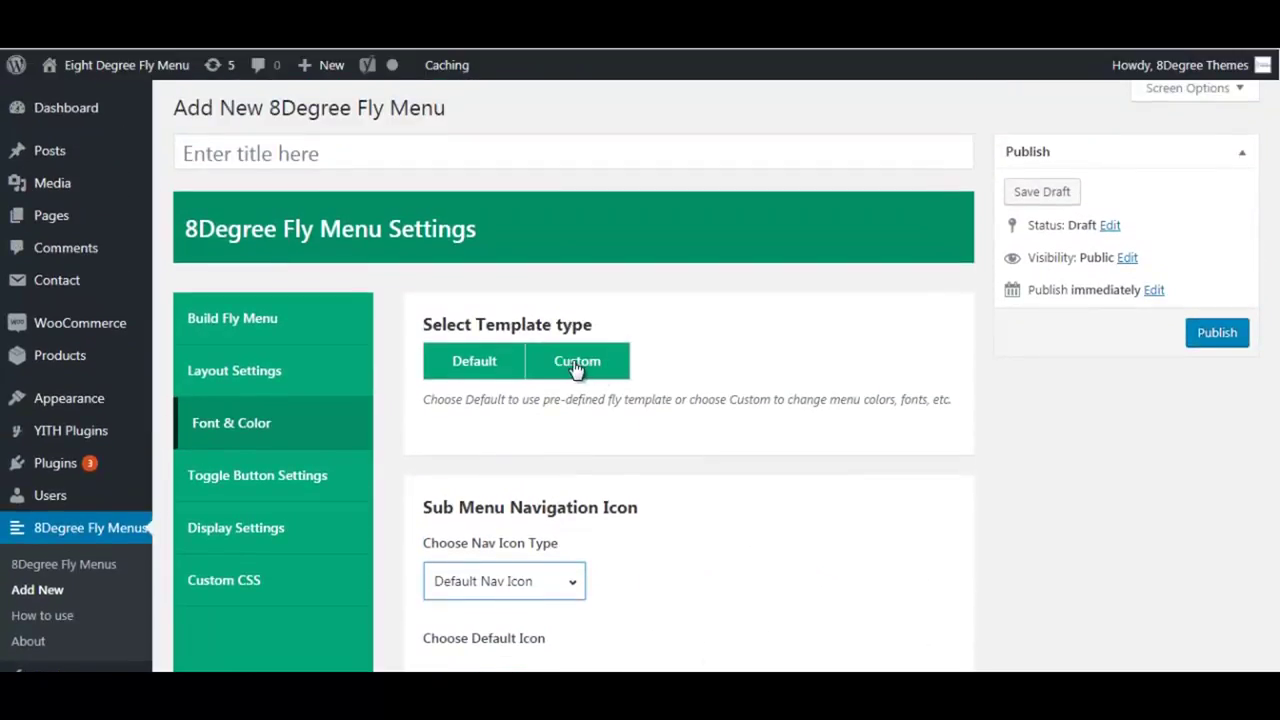
scroll(575, 368, down, 3)
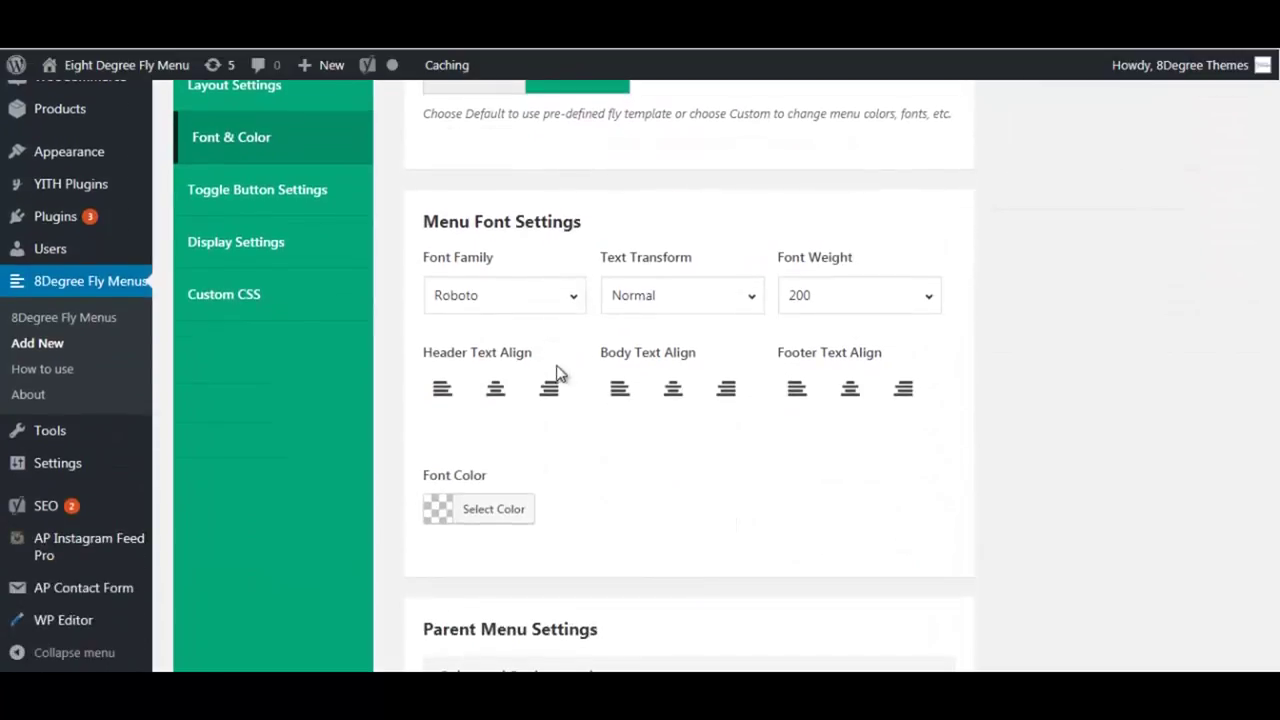
click(577, 297)
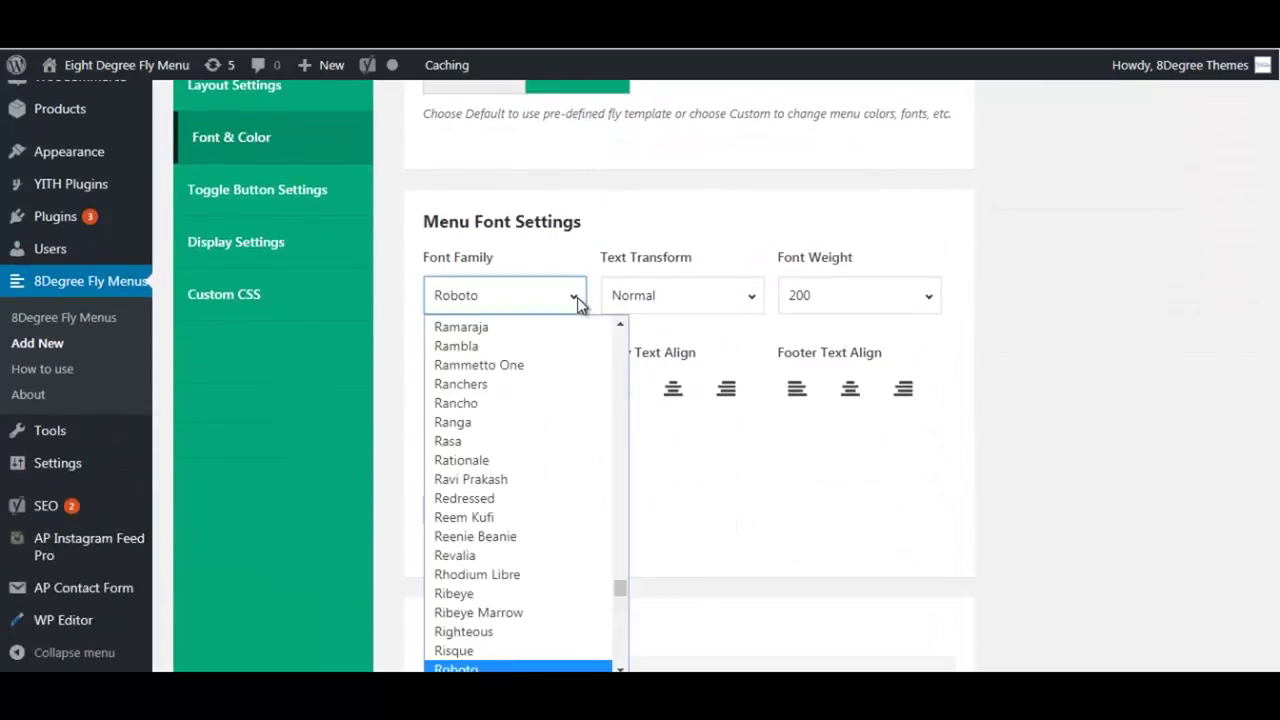
click(727, 300)
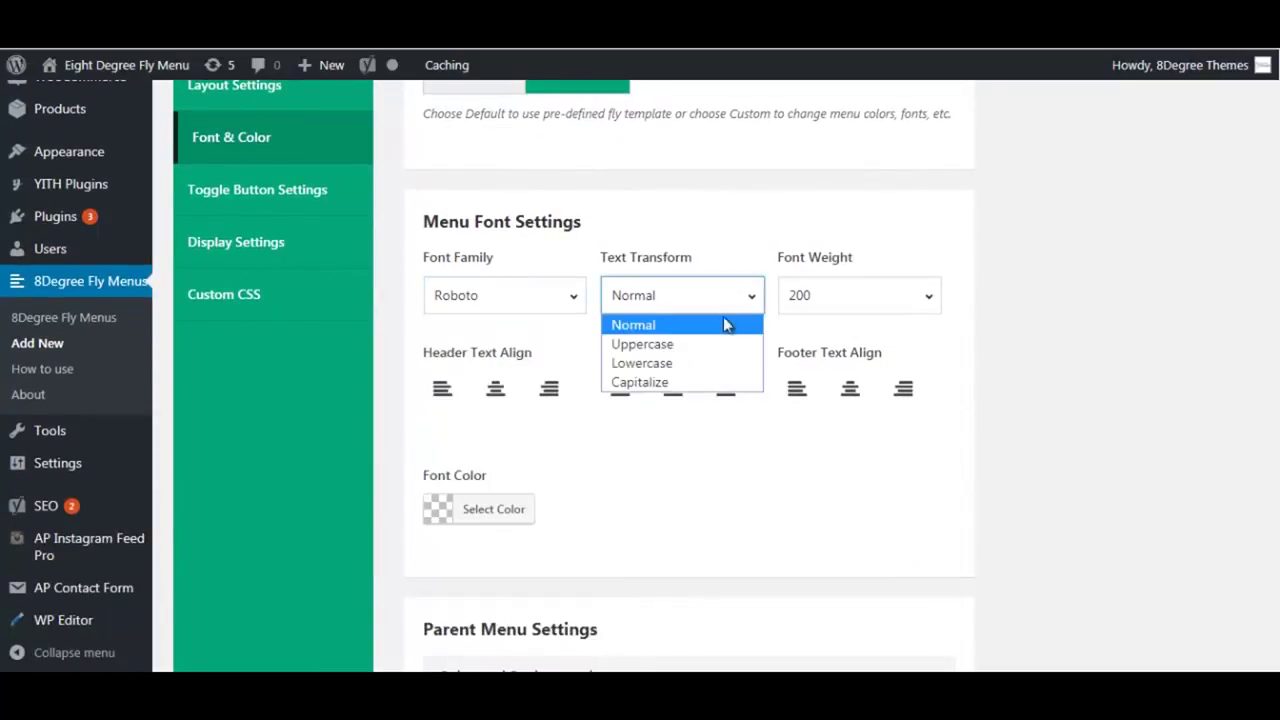
click(746, 295)
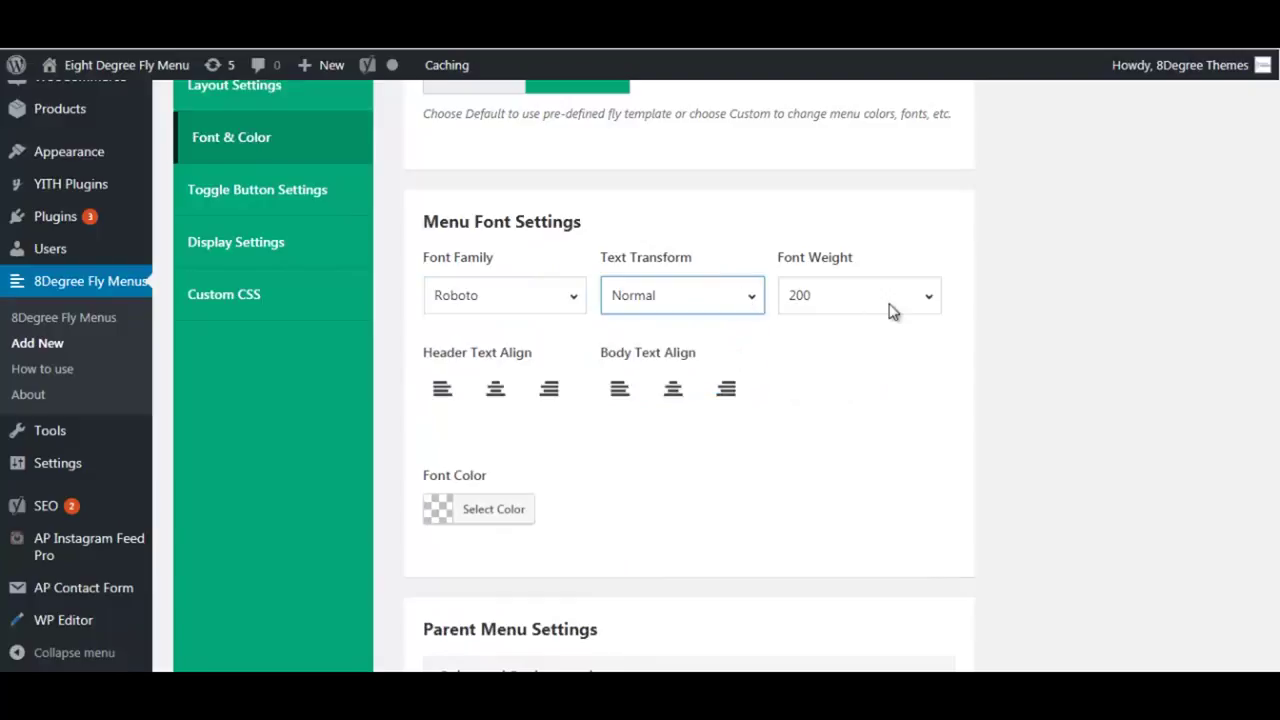
click(891, 309)
click(827, 305)
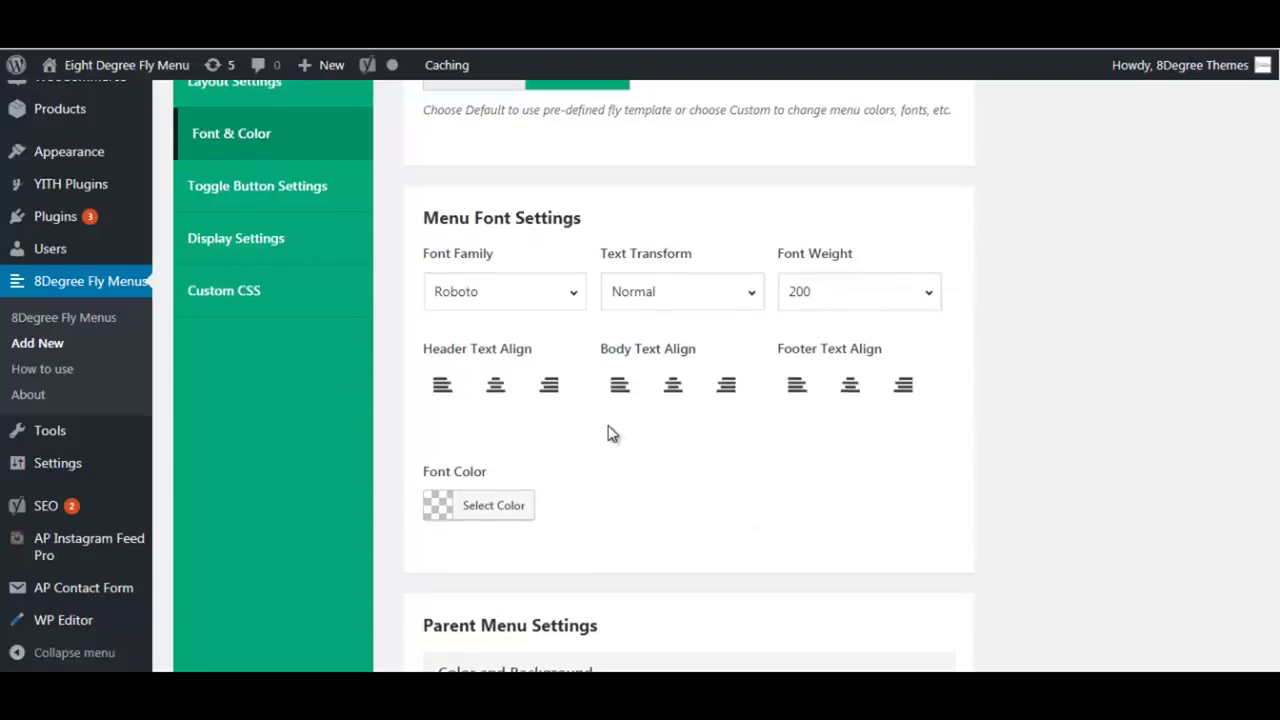
- Review the parent, child and submenu nav icon type settings further down
scroll(606, 434, down, 3)
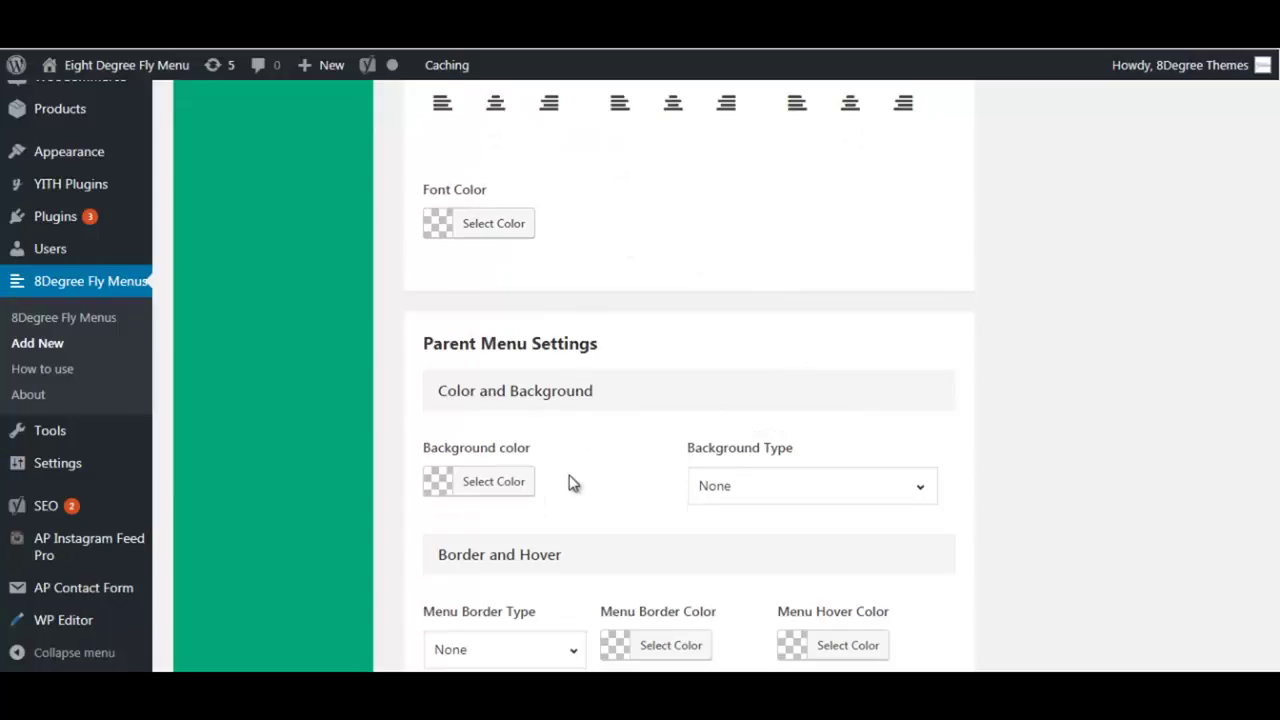
scroll(573, 483, down, 1)
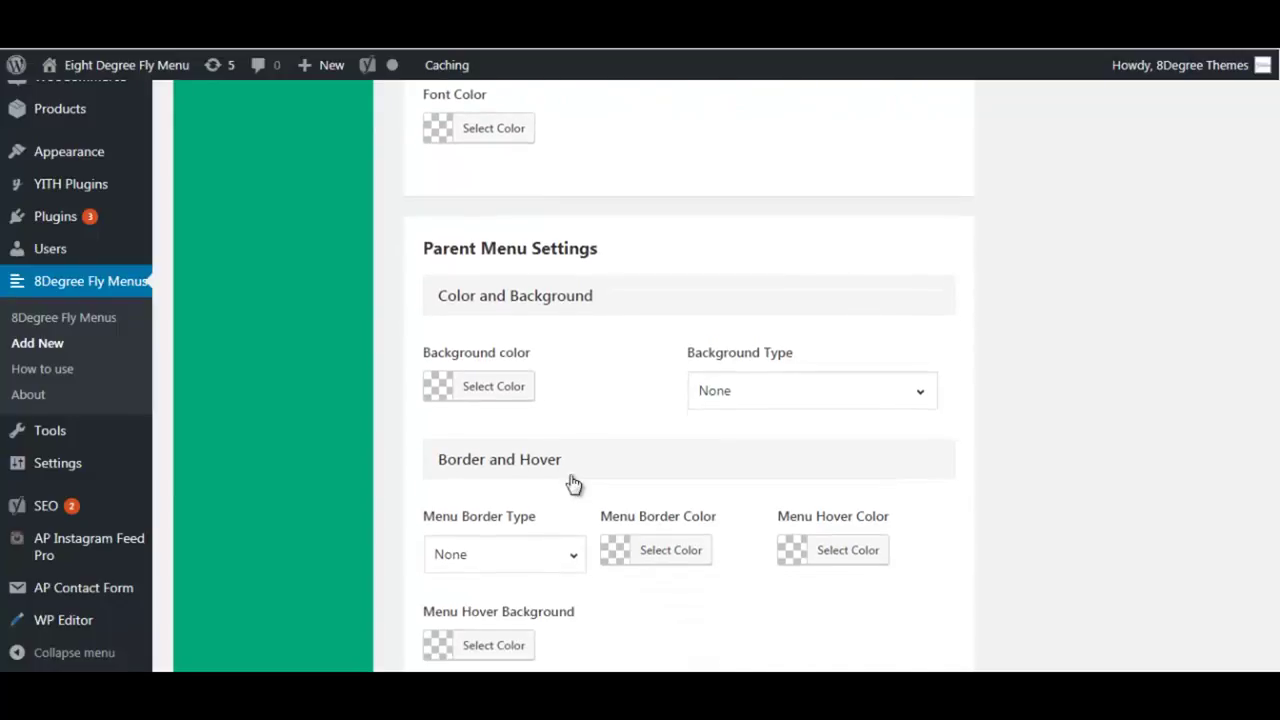
scroll(573, 483, down, 5)
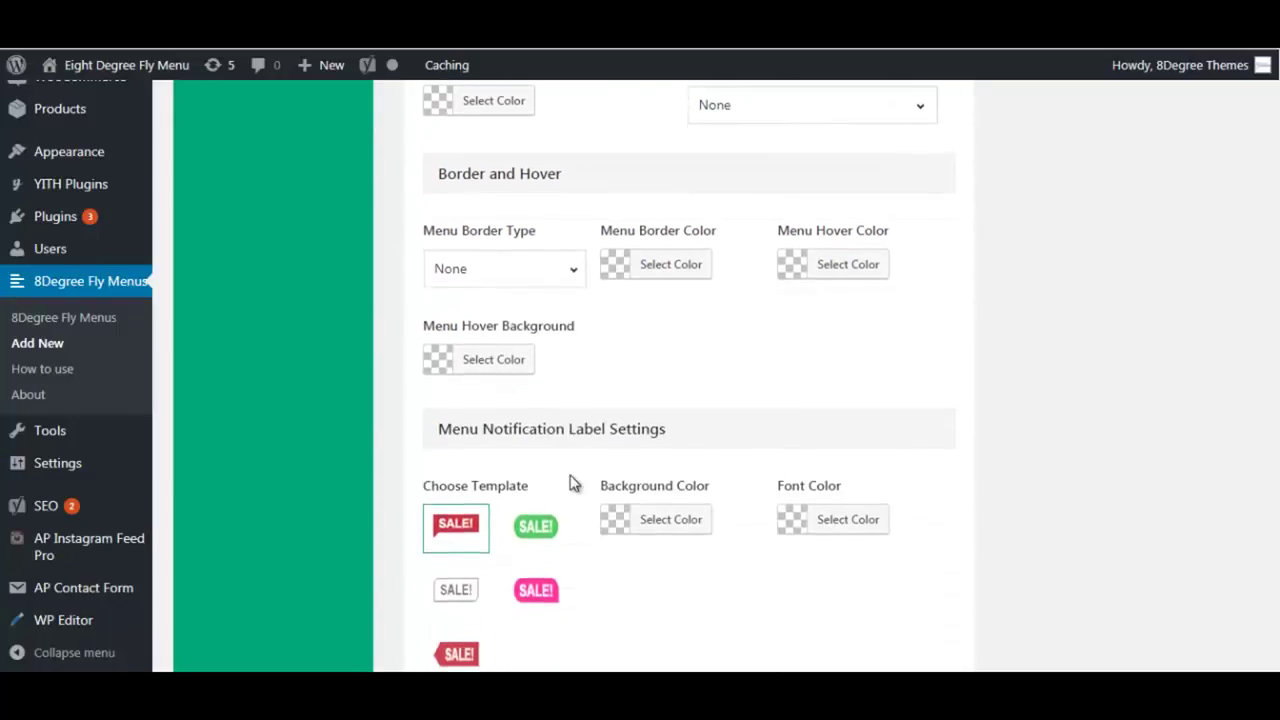
scroll(573, 483, down, 3)
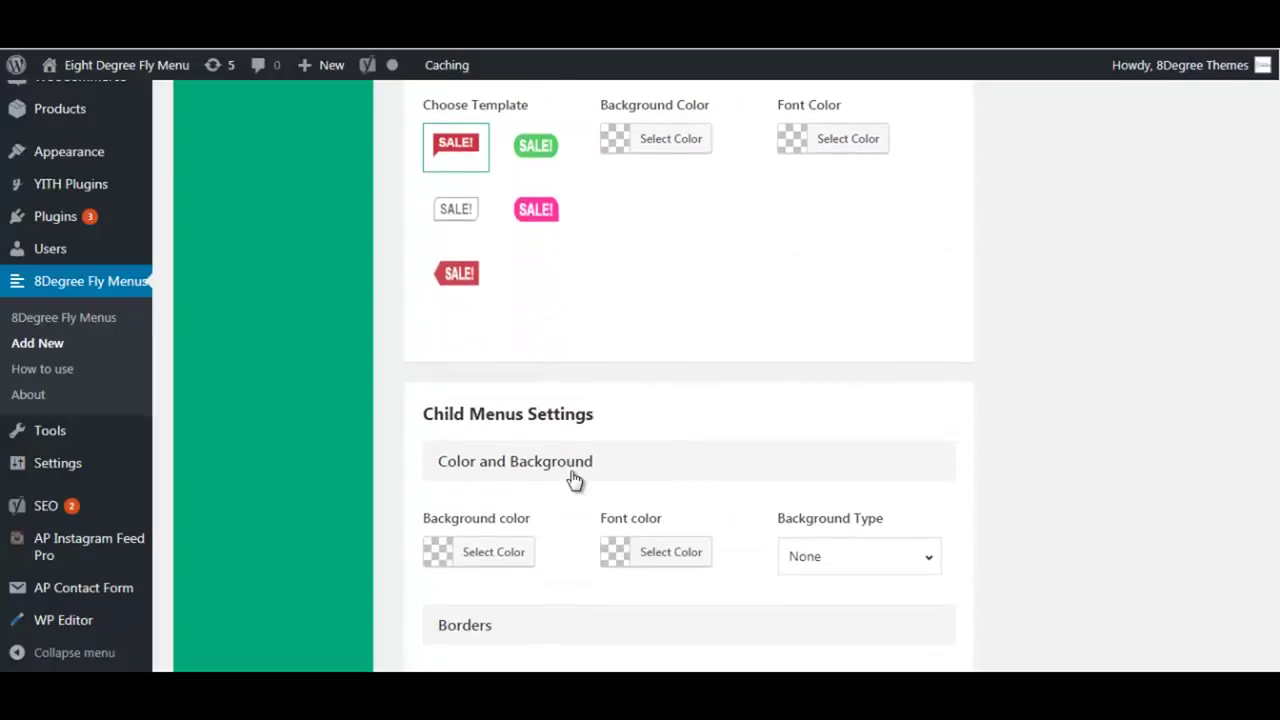
scroll(573, 480, down, 7)
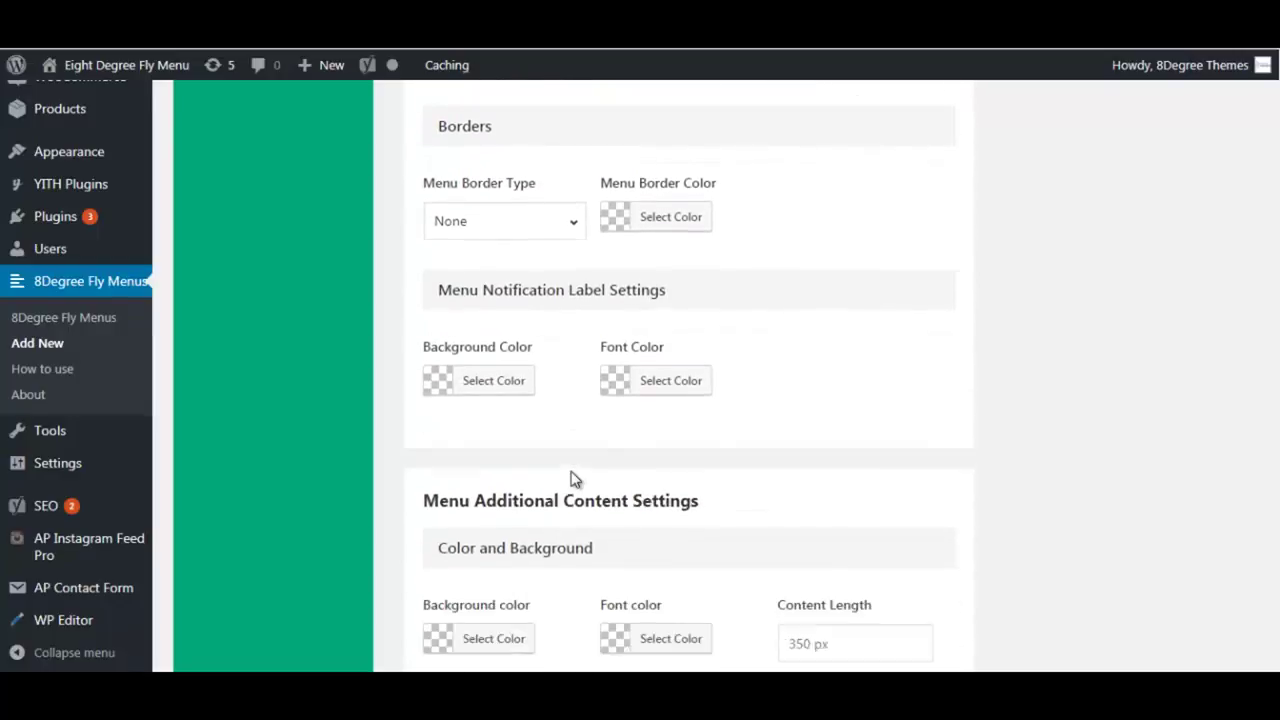
scroll(573, 480, down, 4)
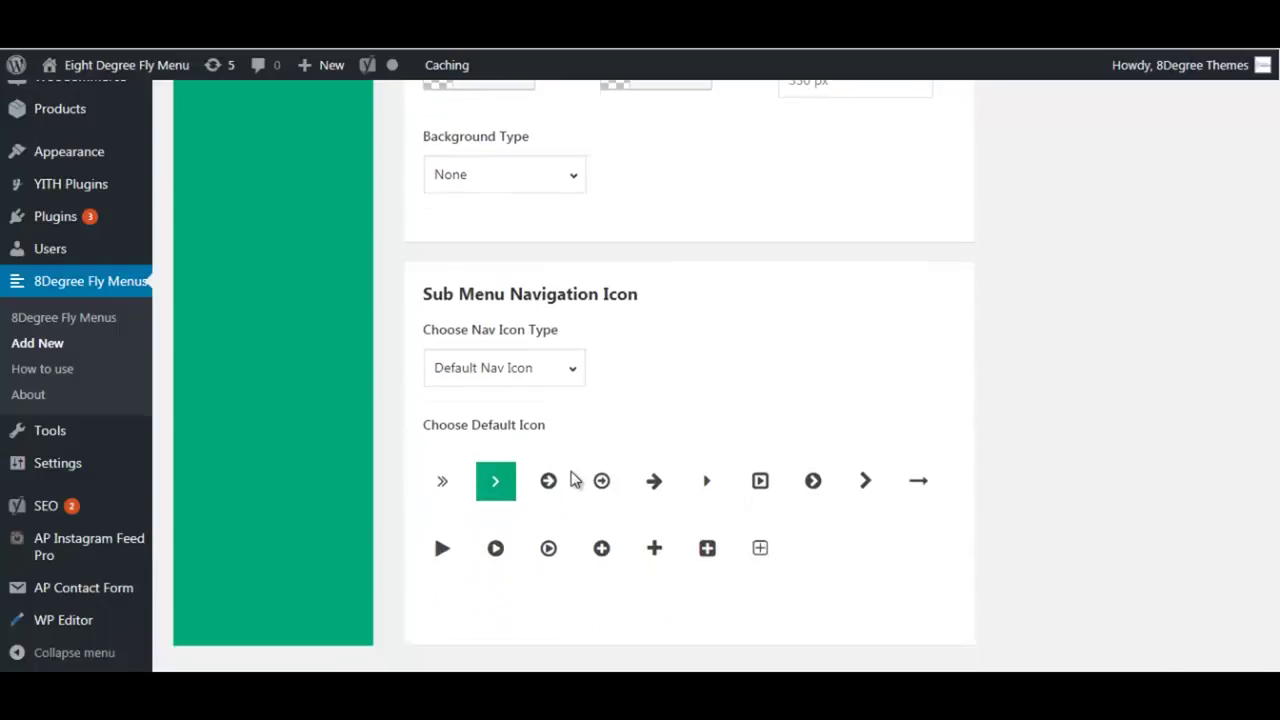
scroll(575, 480, up, 1)
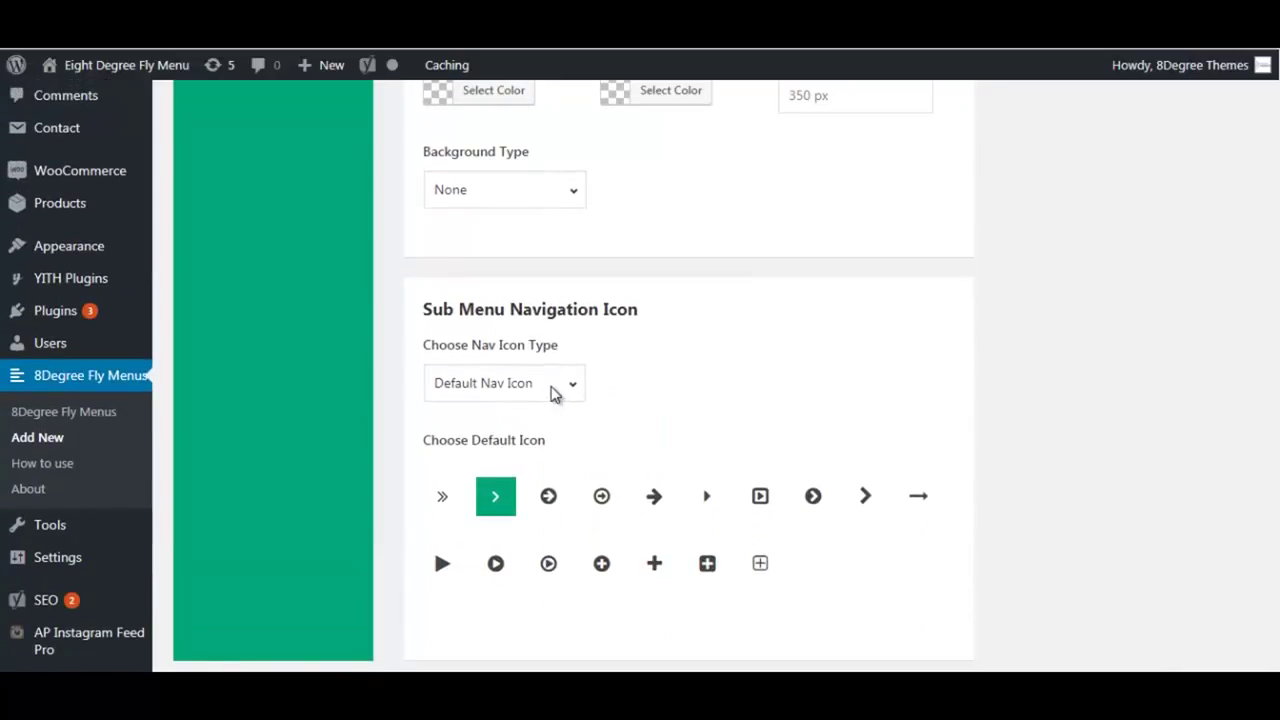
click(555, 390)
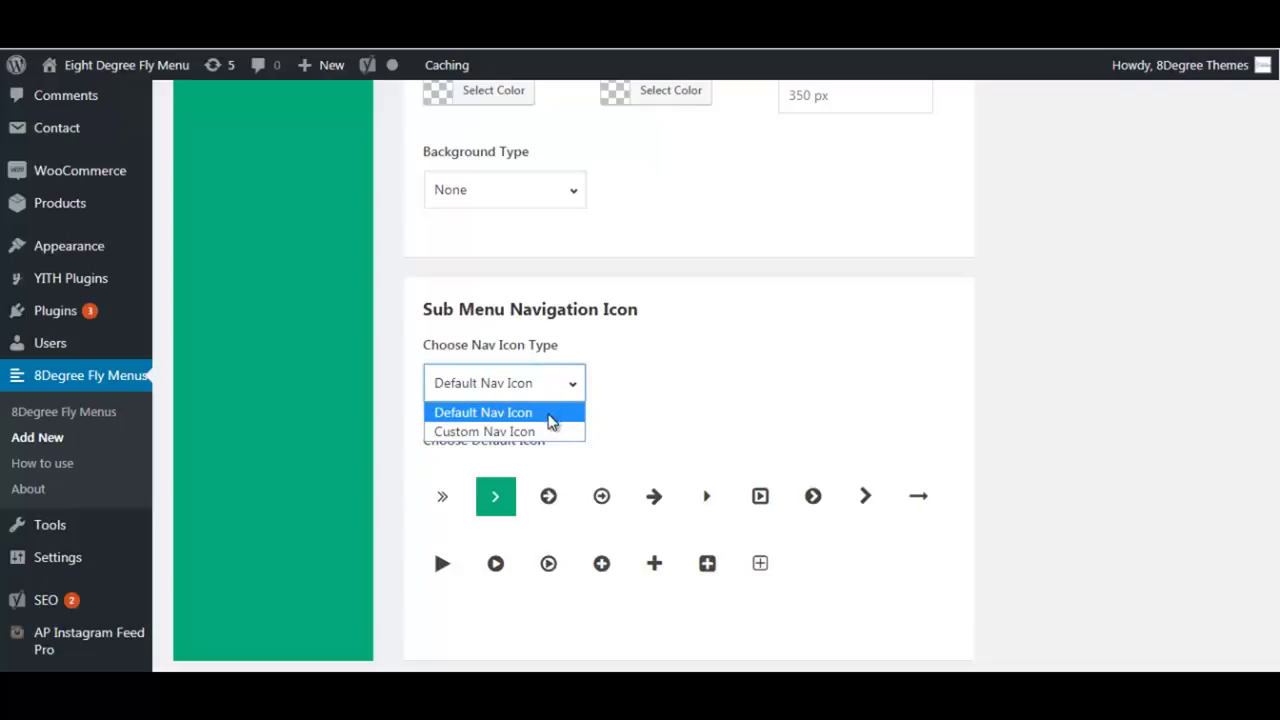
scroll(640, 360, up, 10)
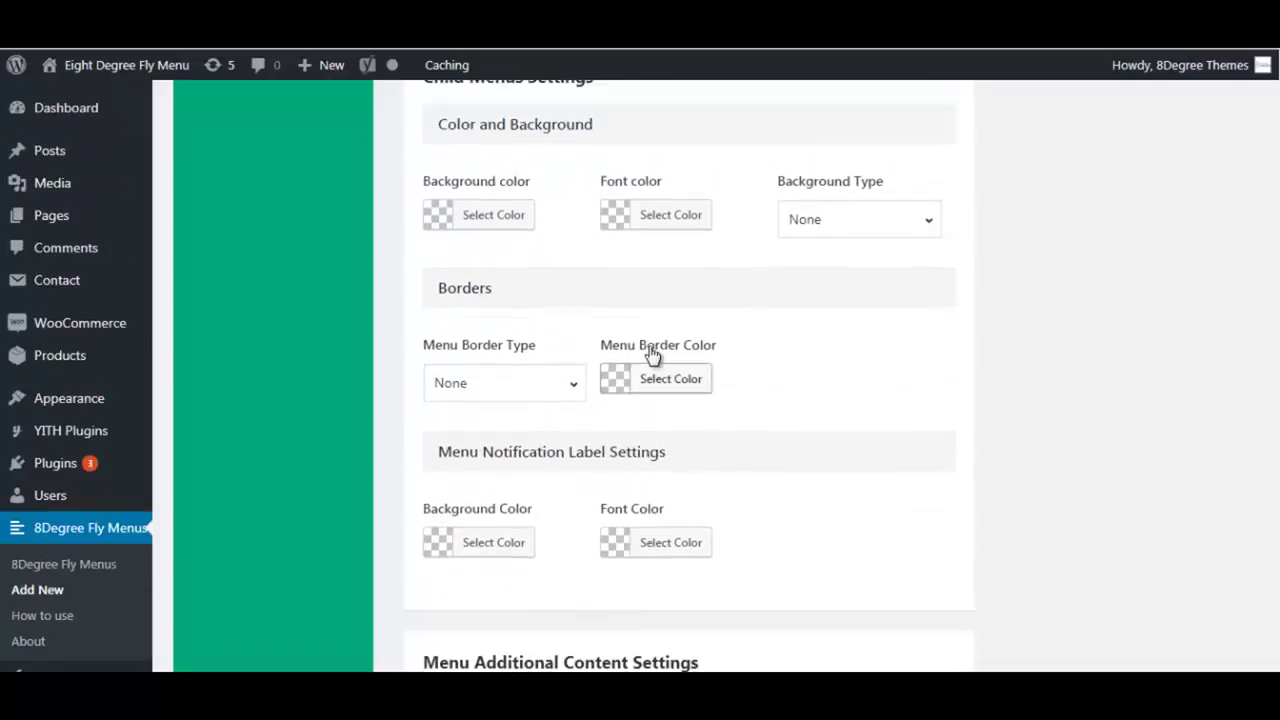
scroll(652, 354, up, 10)
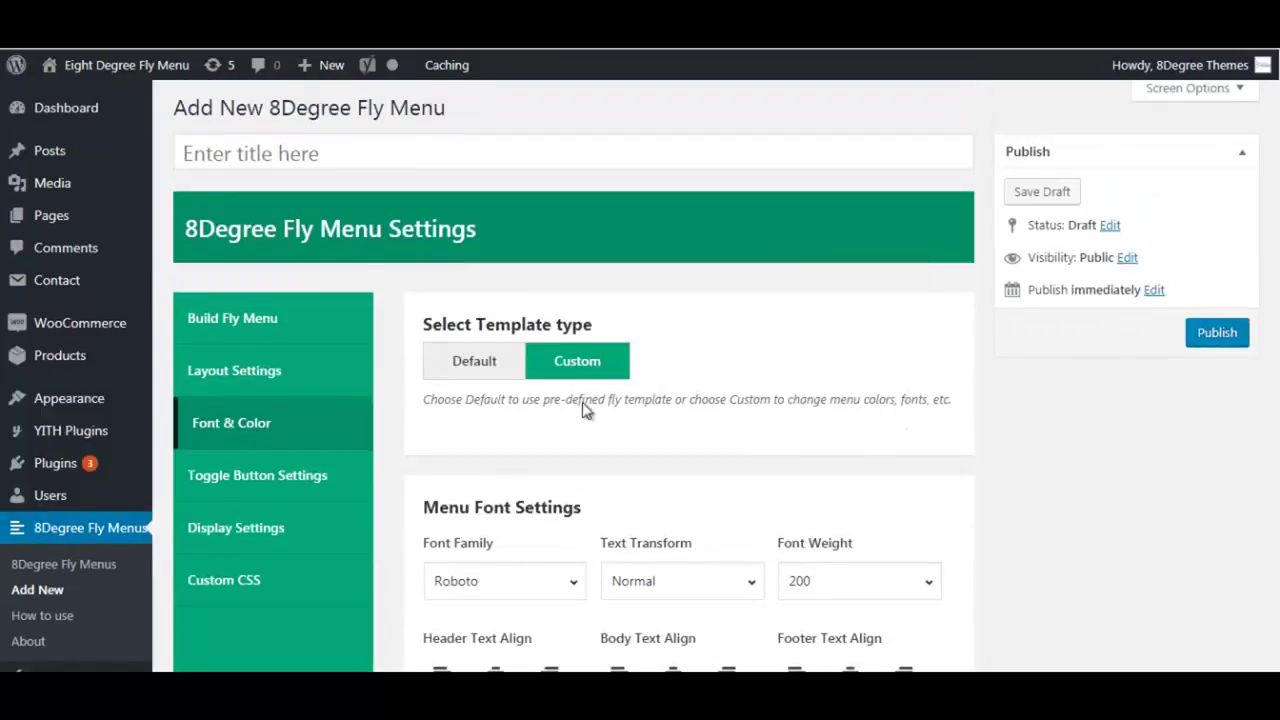
- Use custom toggle settings with button text, show on hover and custom toggle element enabled
click(245, 492)
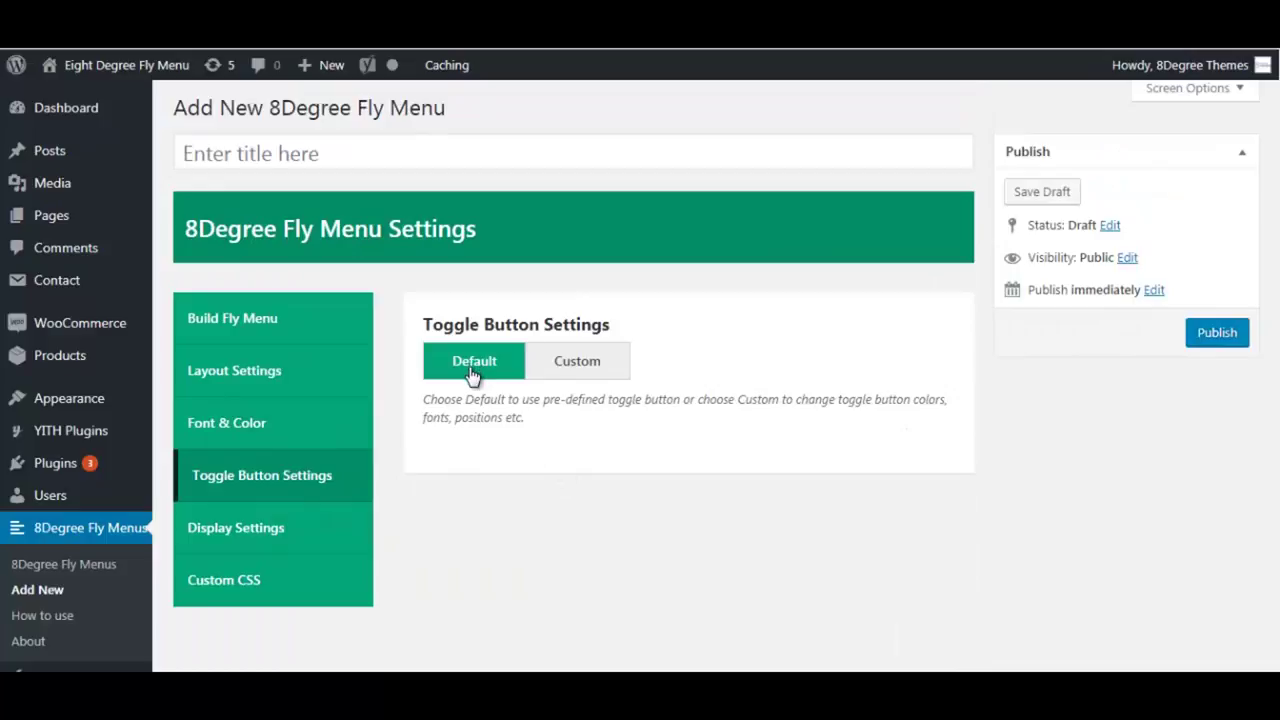
click(610, 372)
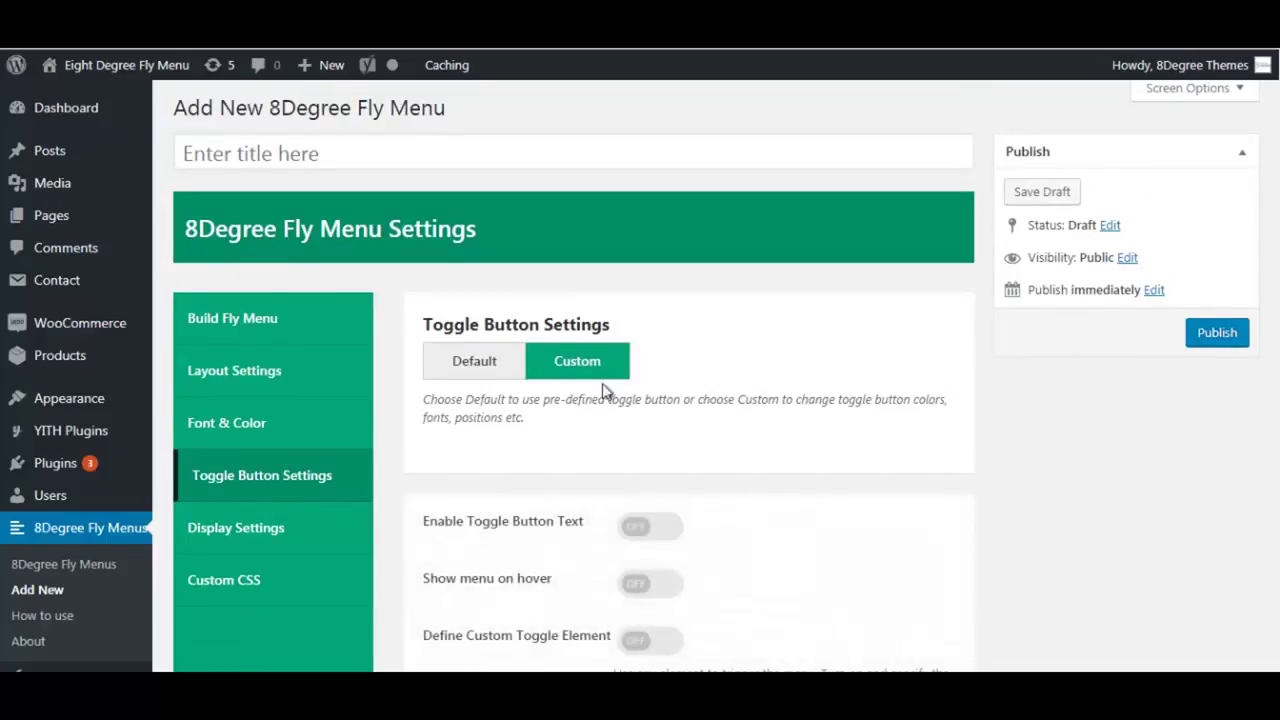
scroll(603, 388, down, 2)
click(662, 337)
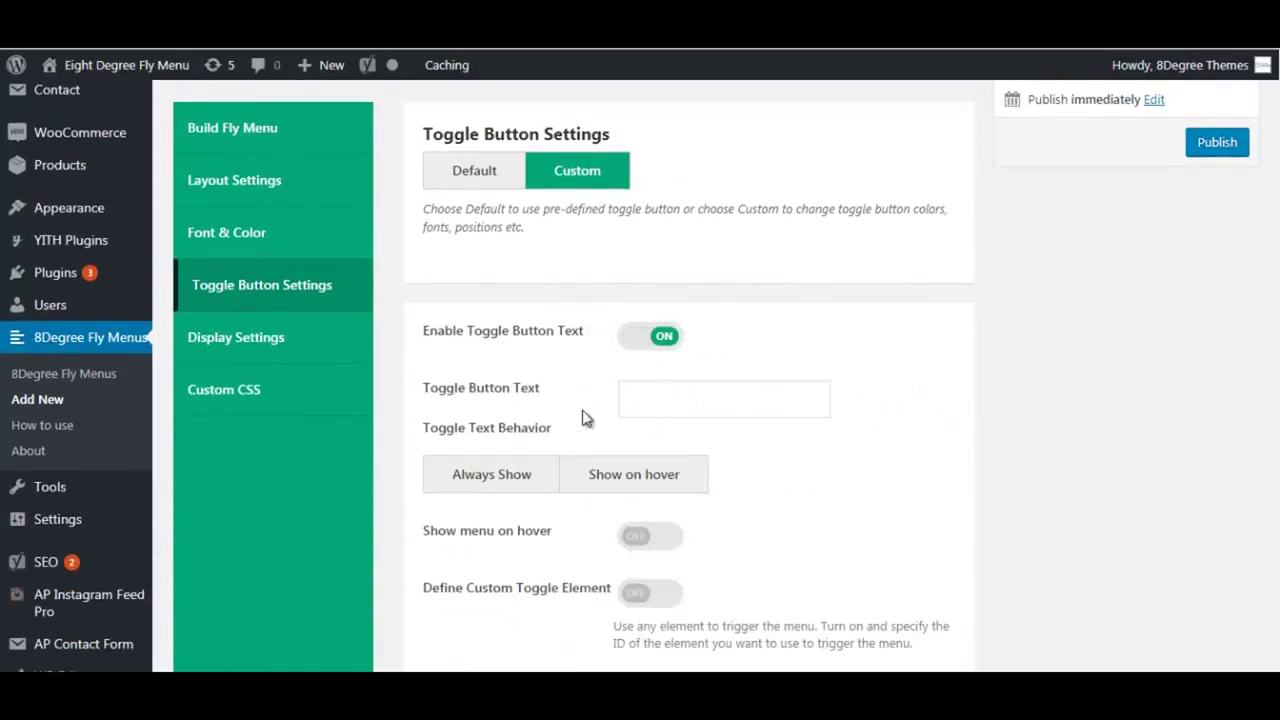
scroll(658, 400, down, 1)
scroll(658, 398, down, 2)
click(652, 346)
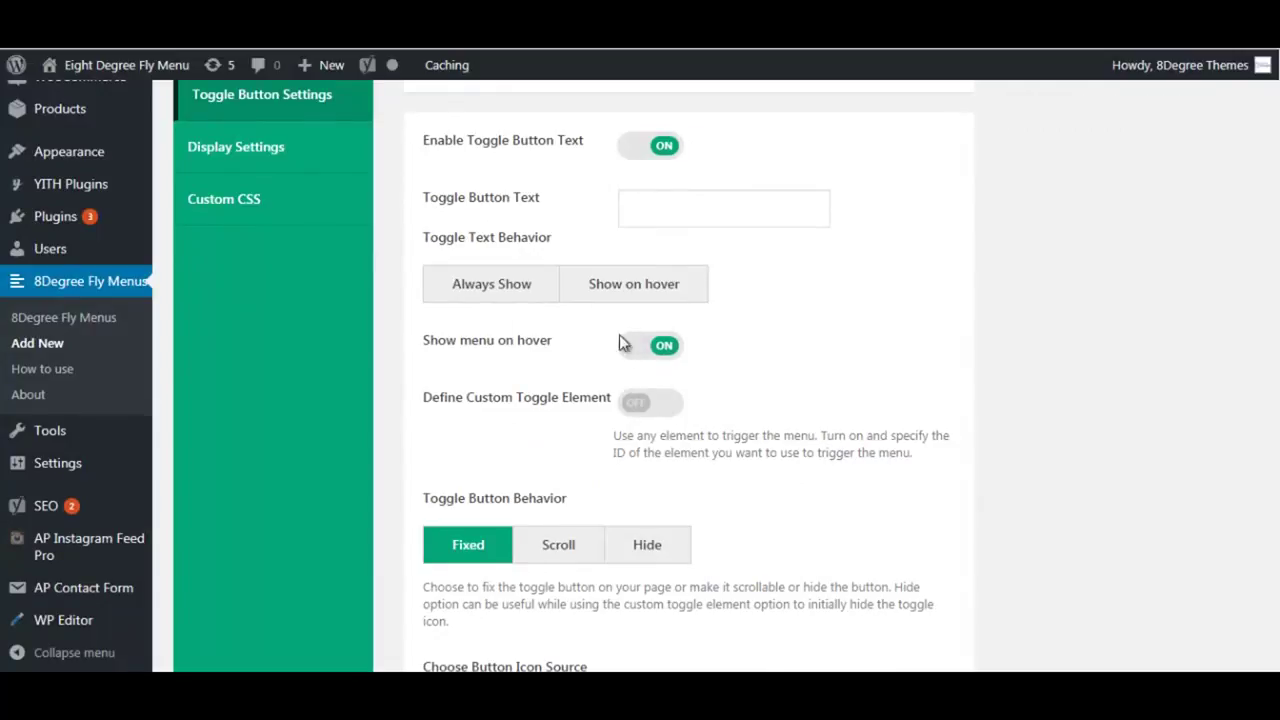
click(660, 401)
- Check the toggle button text, width and border fields, then move to Display Settings
scroll(689, 414, down, 2)
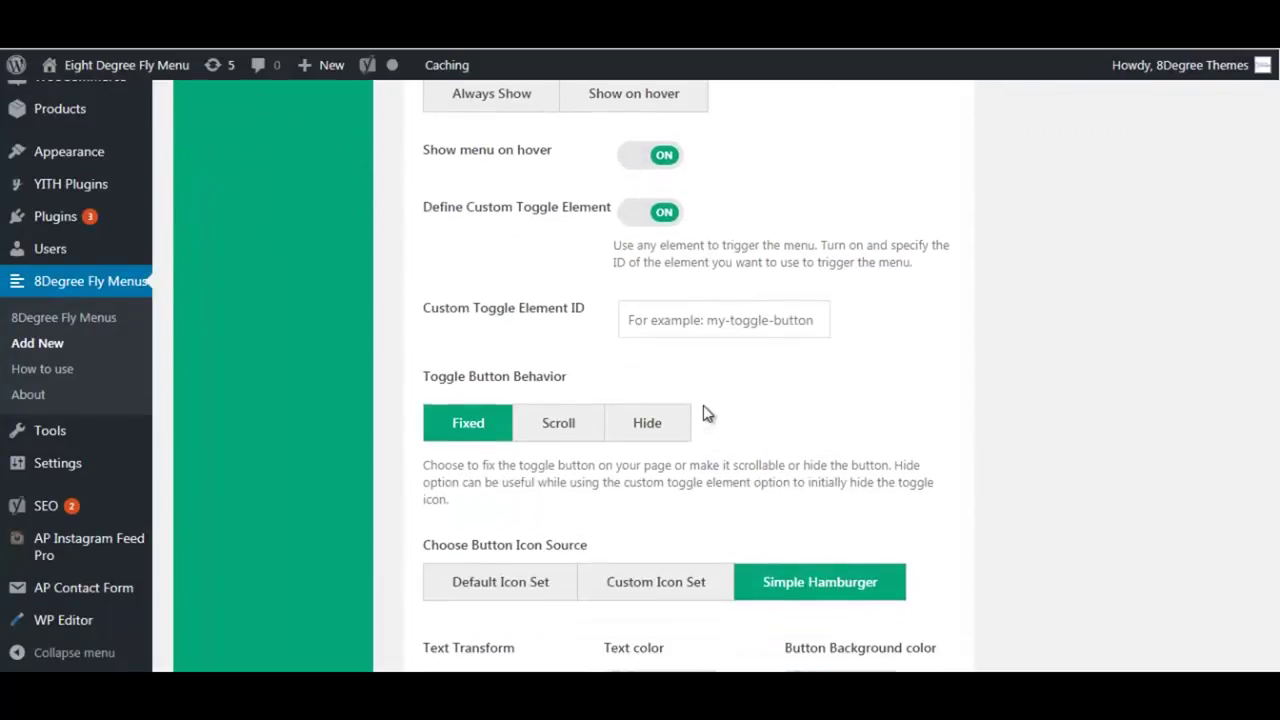
scroll(705, 388, up, 5)
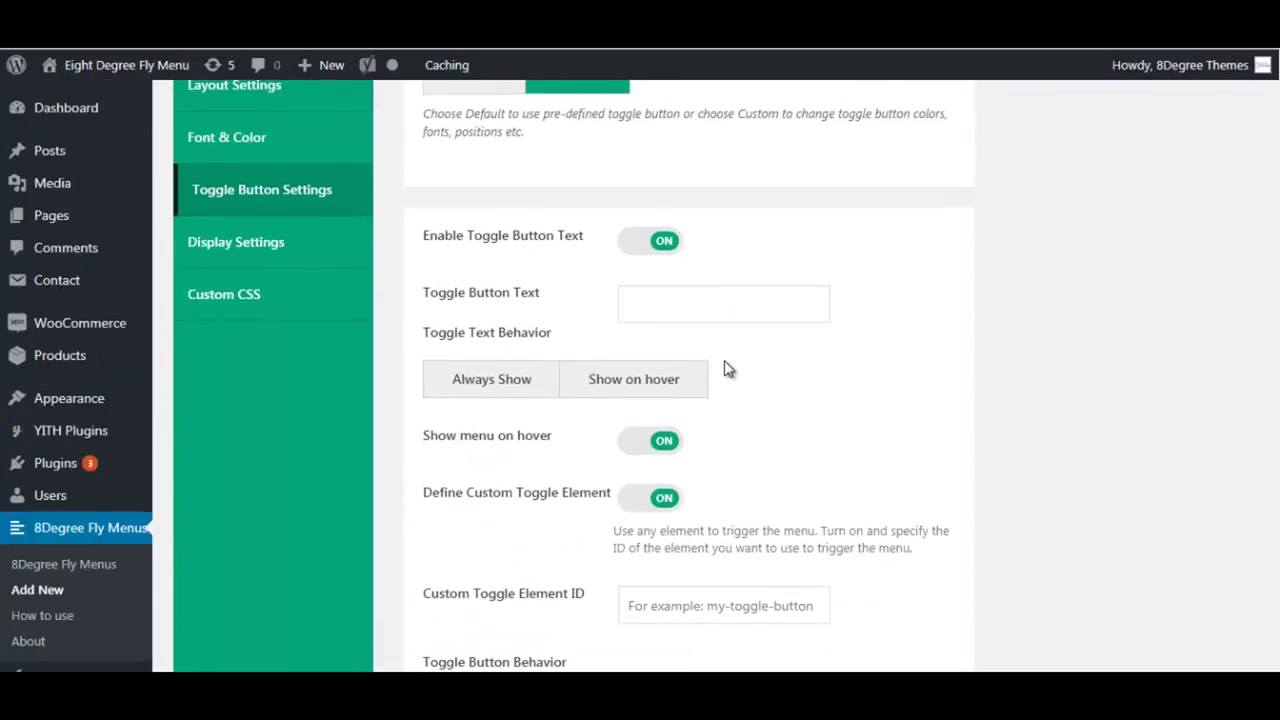
scroll(728, 369, down, 1)
click(720, 390)
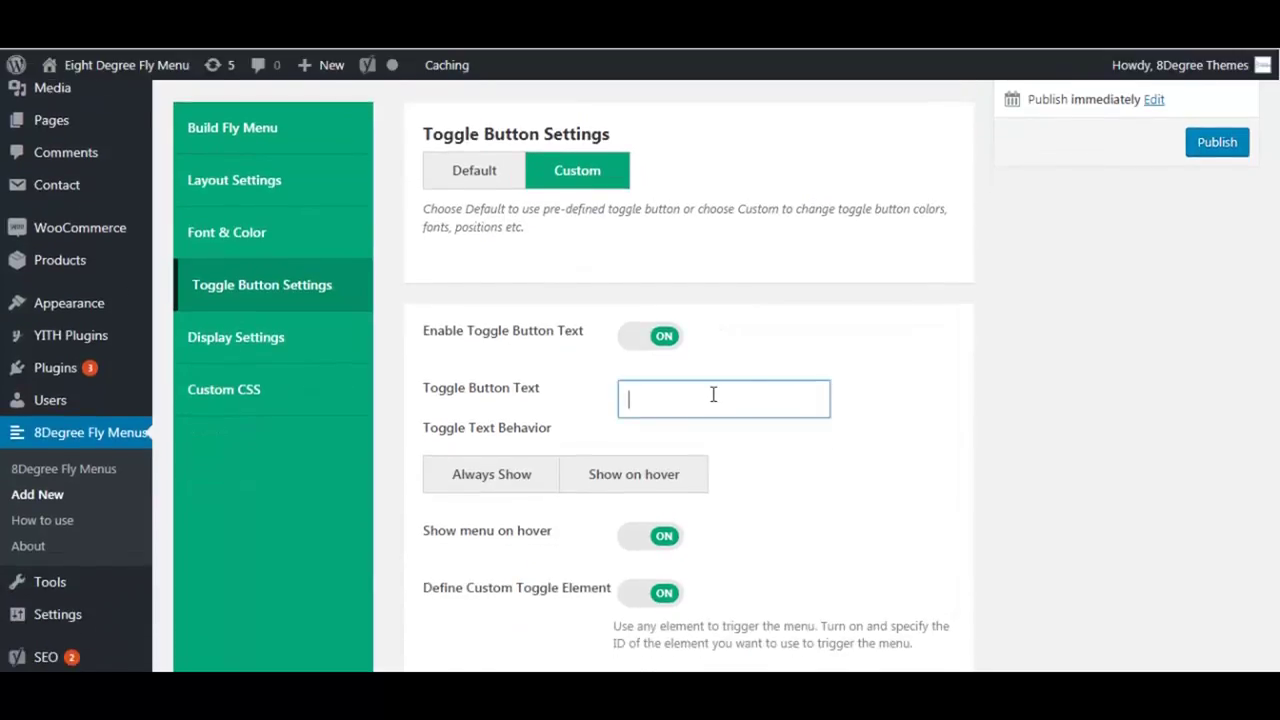
scroll(712, 395, down, 1)
scroll(704, 412, down, 4)
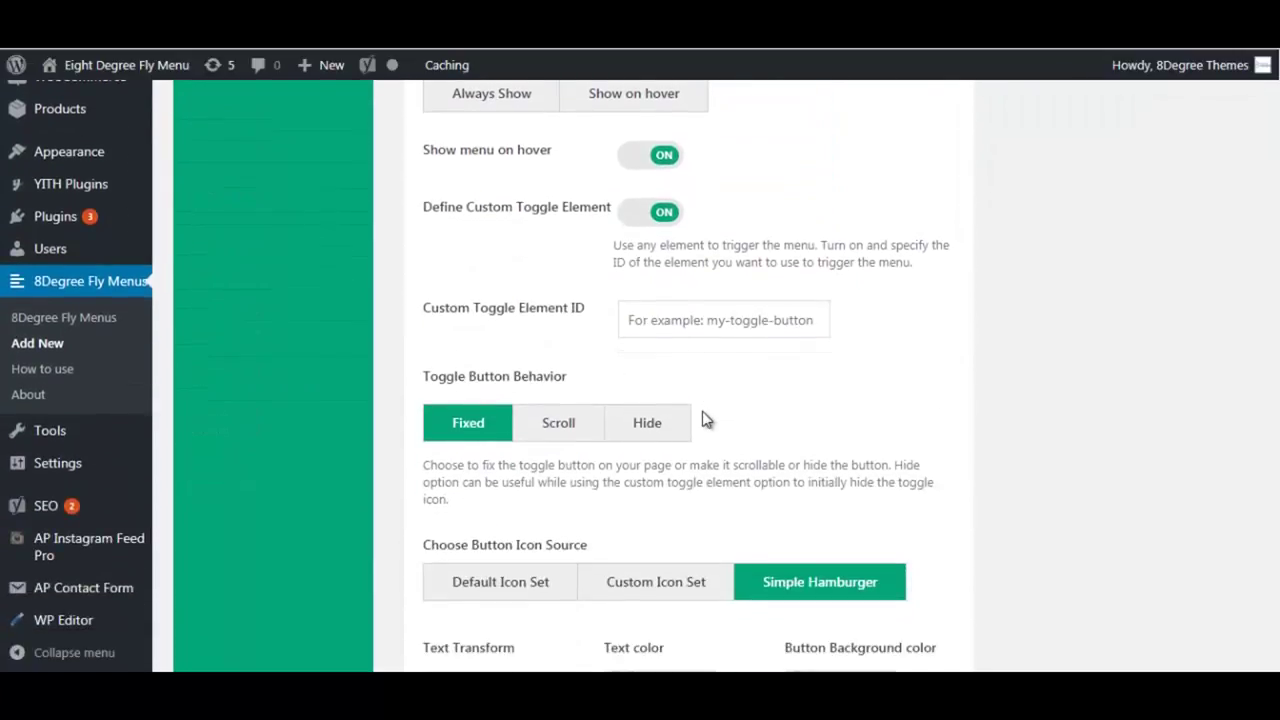
scroll(705, 420, down, 2)
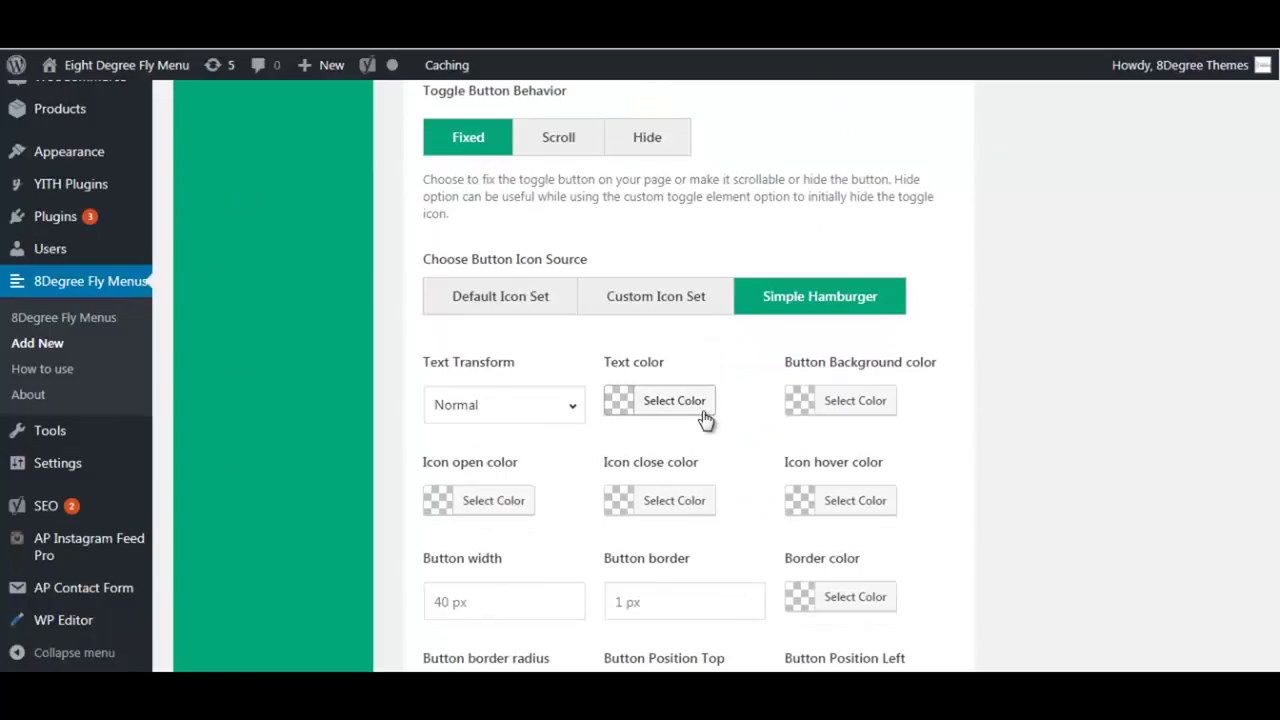
scroll(705, 420, down, 2)
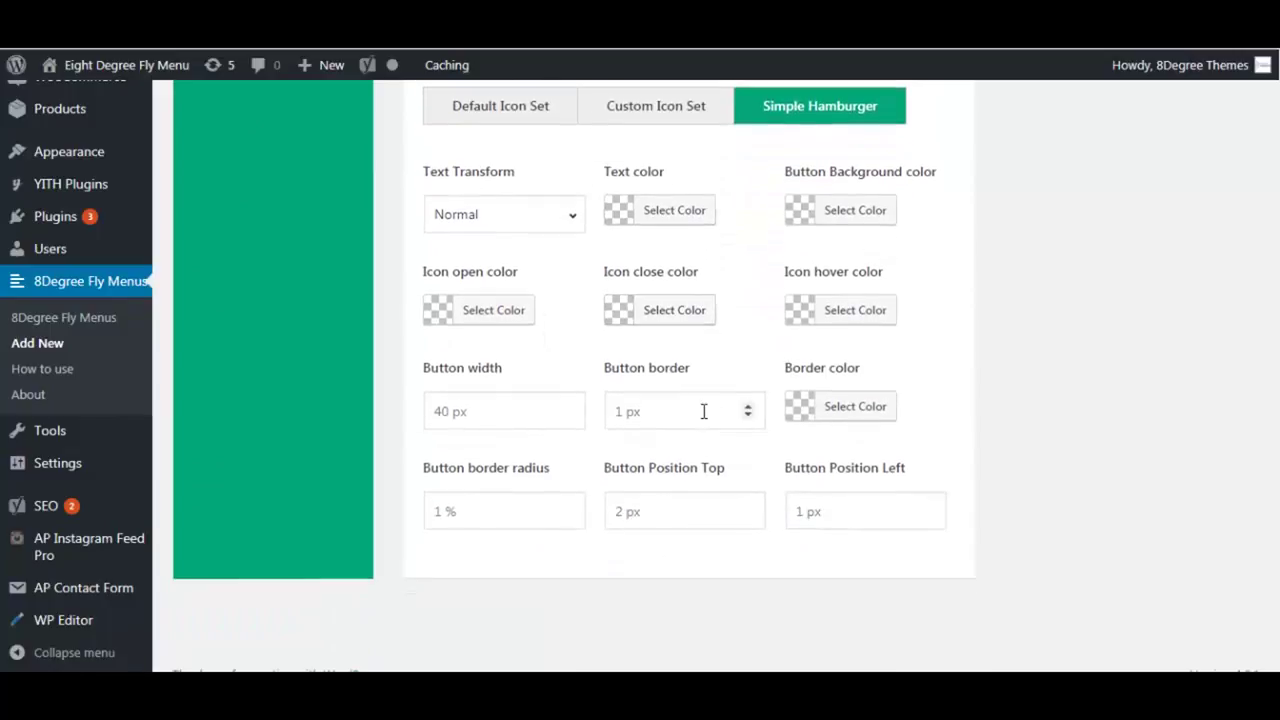
click(530, 399)
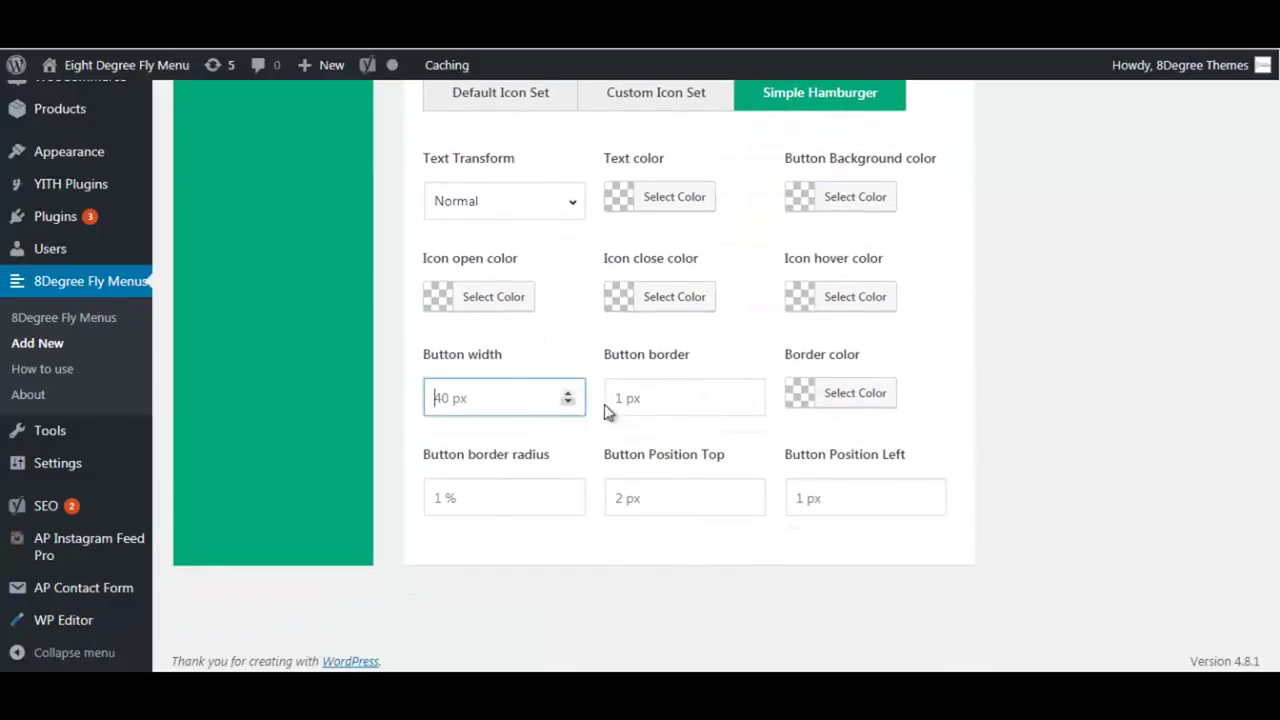
click(660, 393)
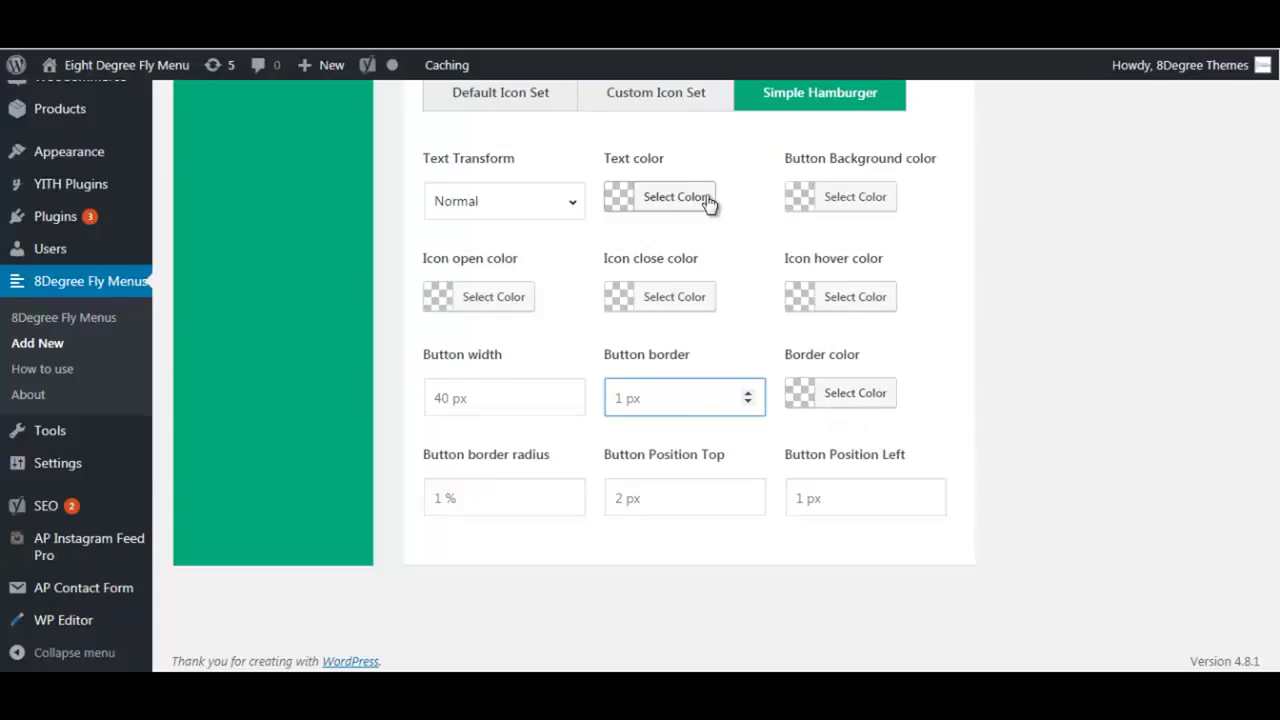
scroll(706, 200, up, 3)
scroll(705, 205, up, 6)
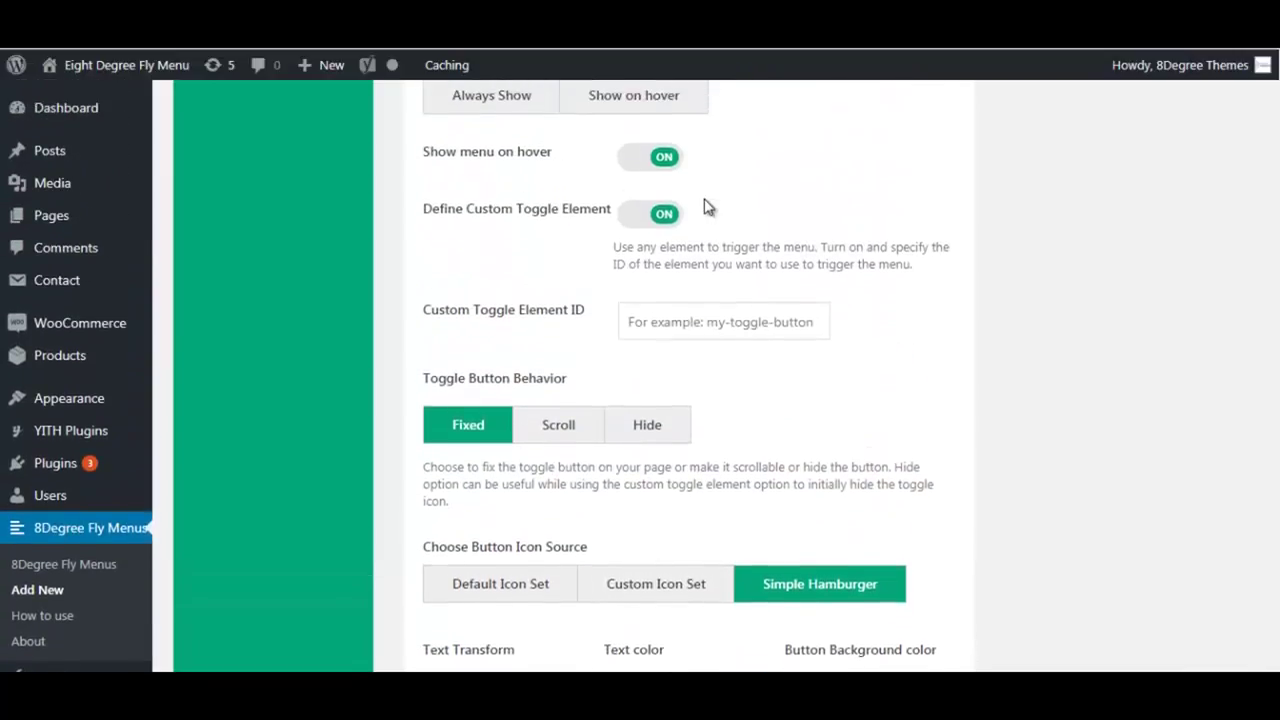
scroll(704, 201, up, 1)
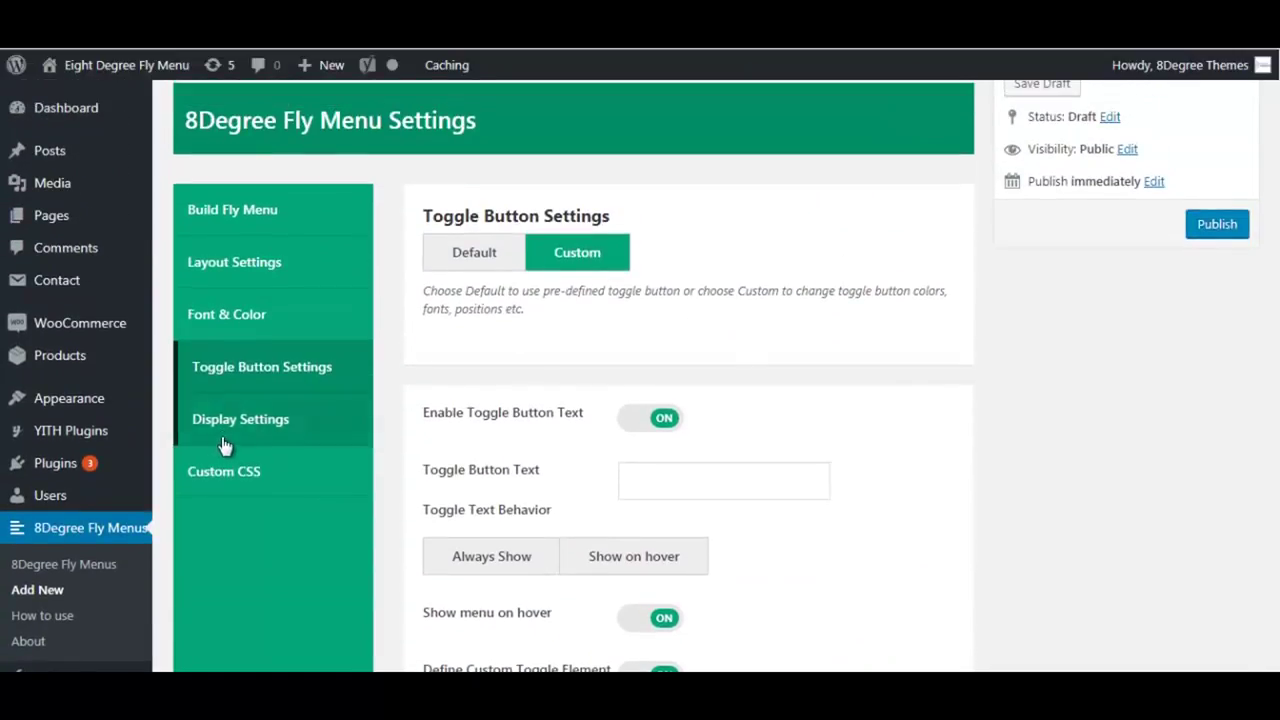
click(262, 422)
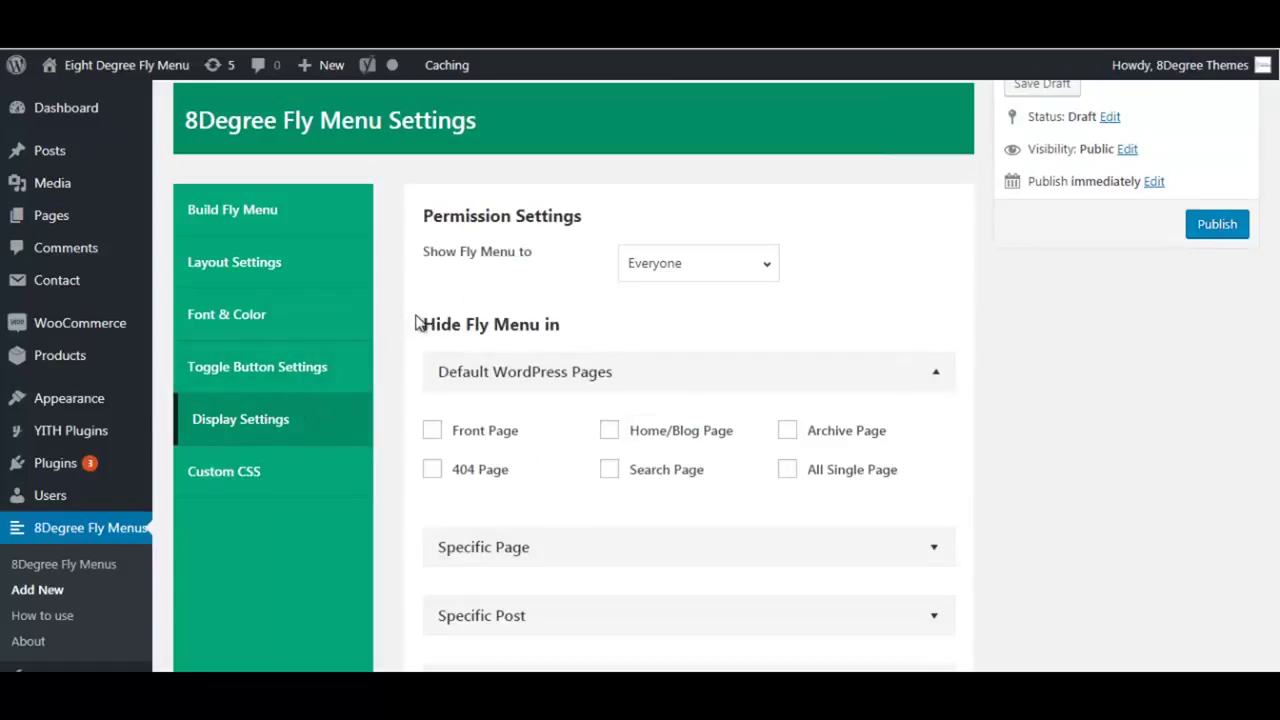
- Keep the fly menu shown to Everyone, leave no pages hidden, and go to Custom CSS
scroll(419, 322, down, 1)
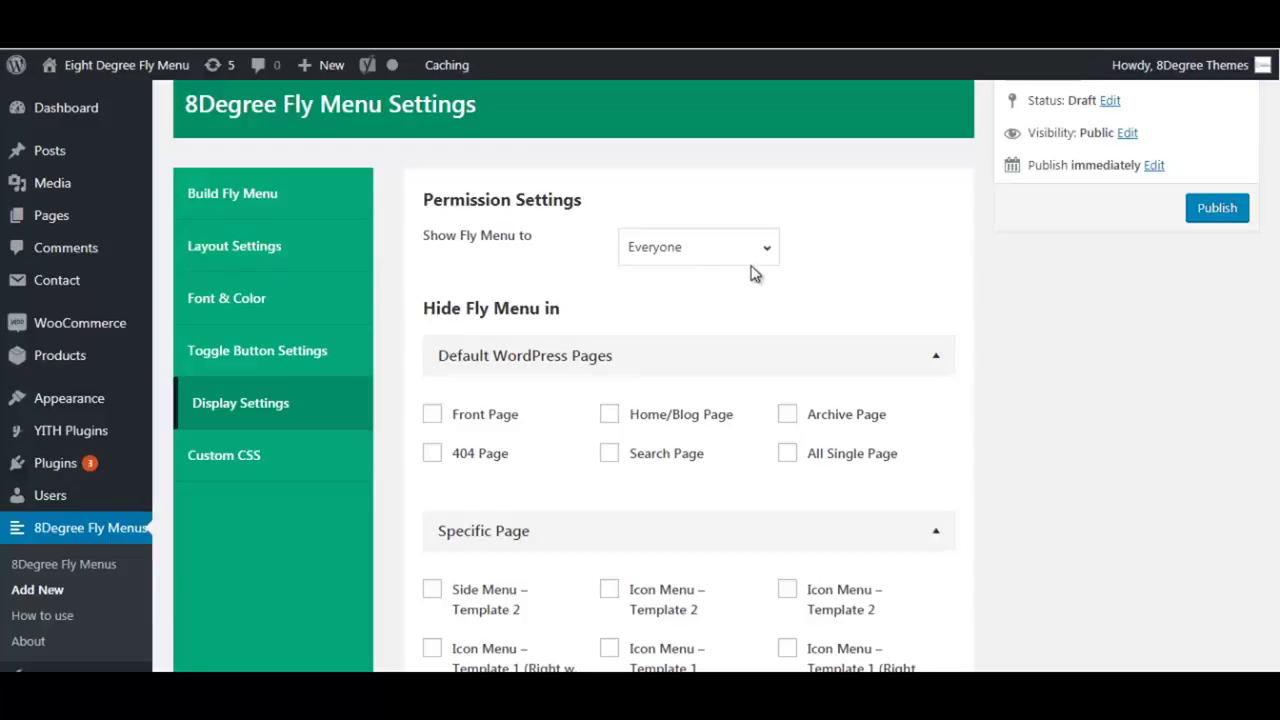
click(725, 249)
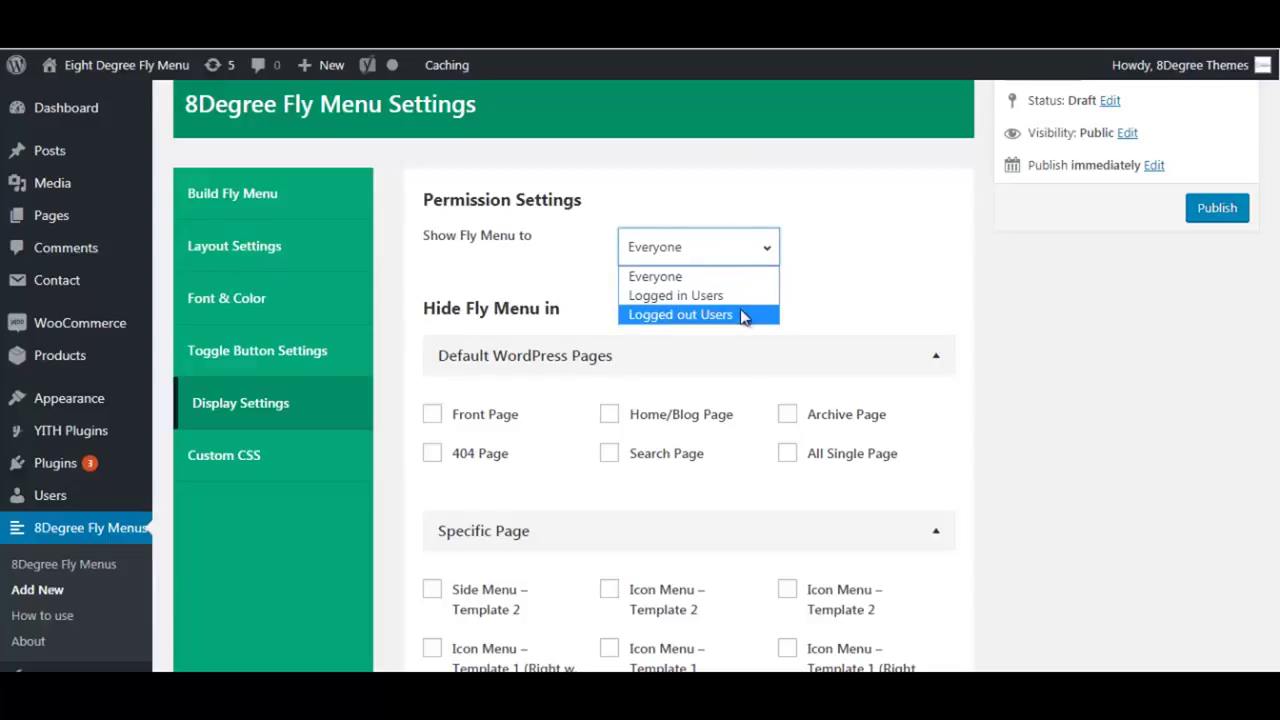
click(732, 254)
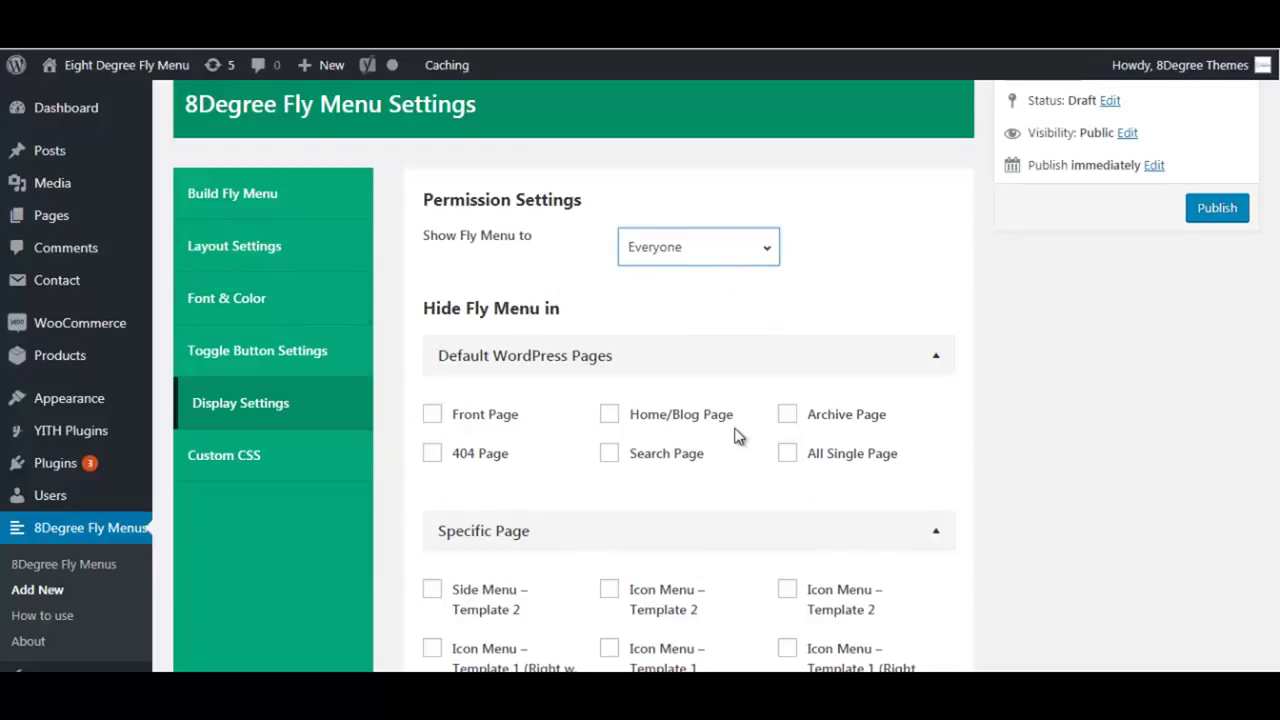
scroll(737, 435, down, 2)
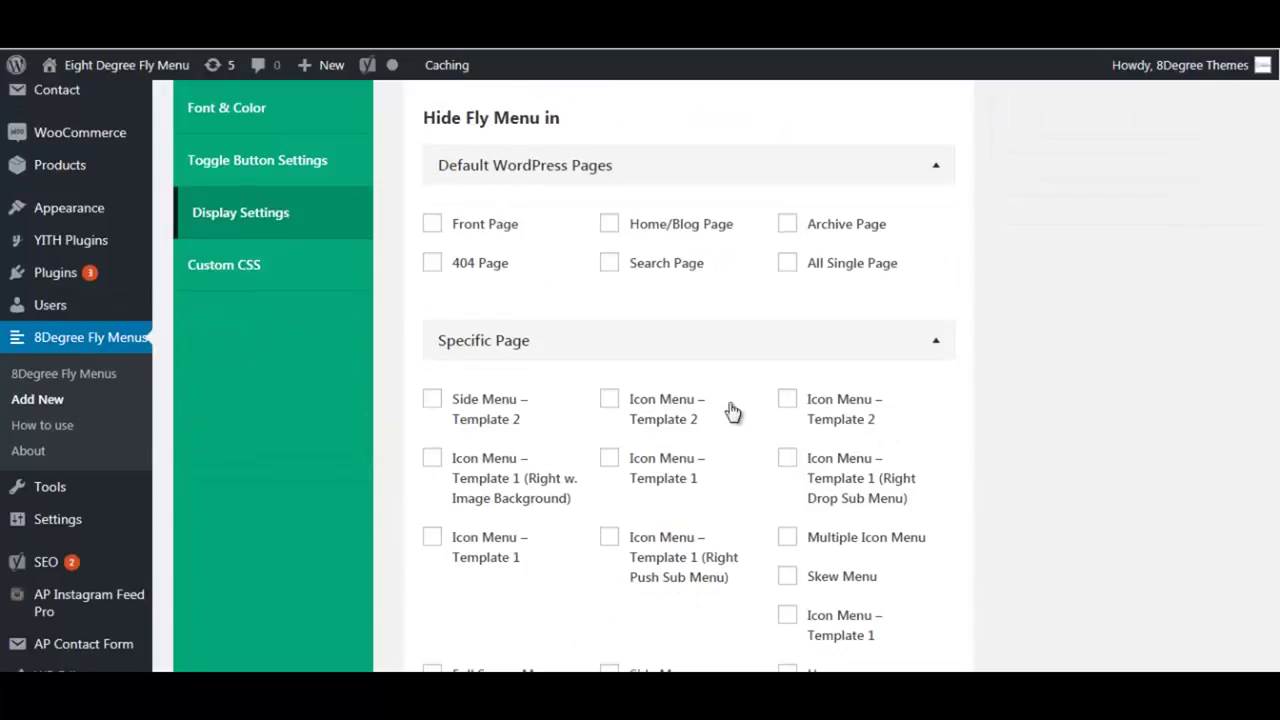
scroll(617, 410, down, 4)
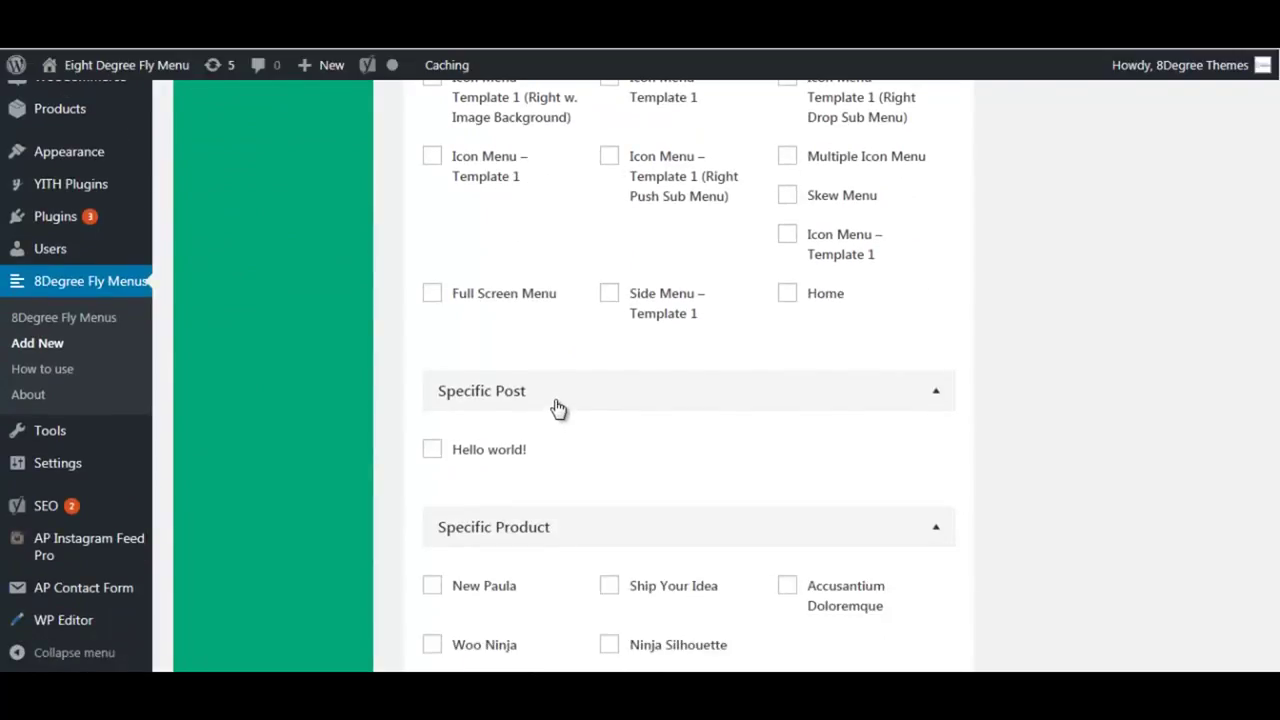
scroll(562, 411, down, 2)
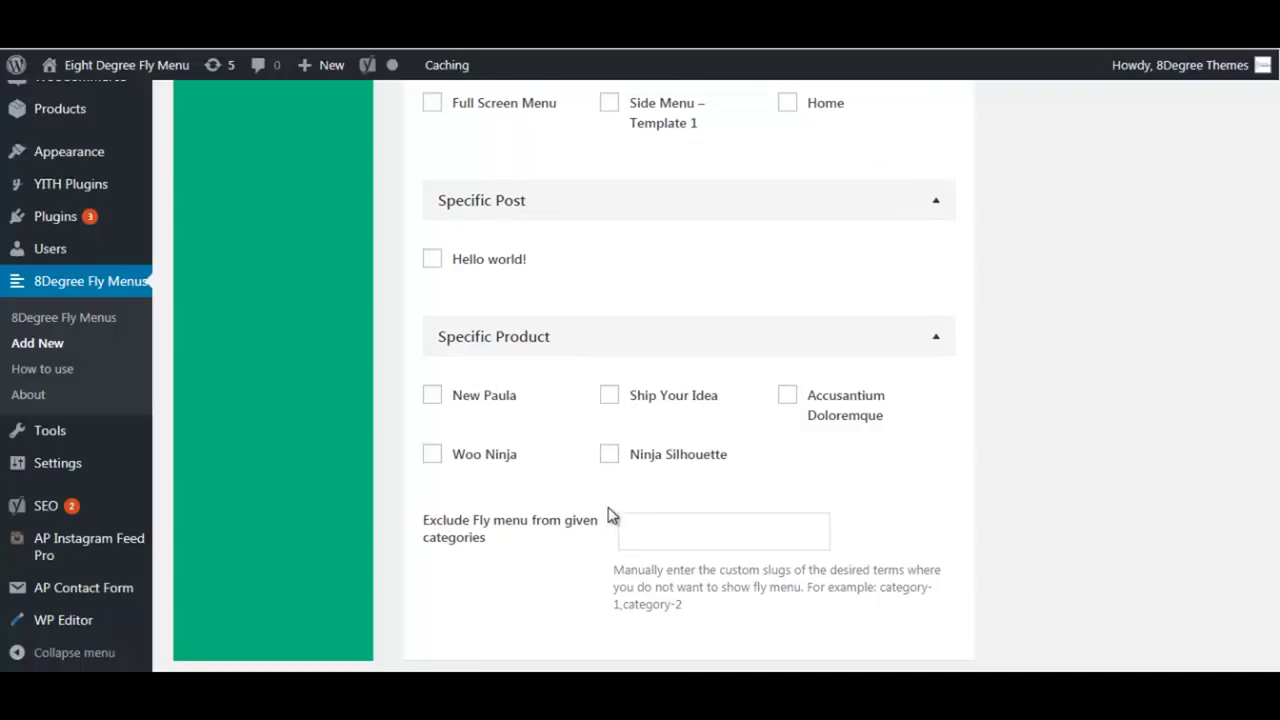
click(685, 536)
scroll(894, 400, up, 6)
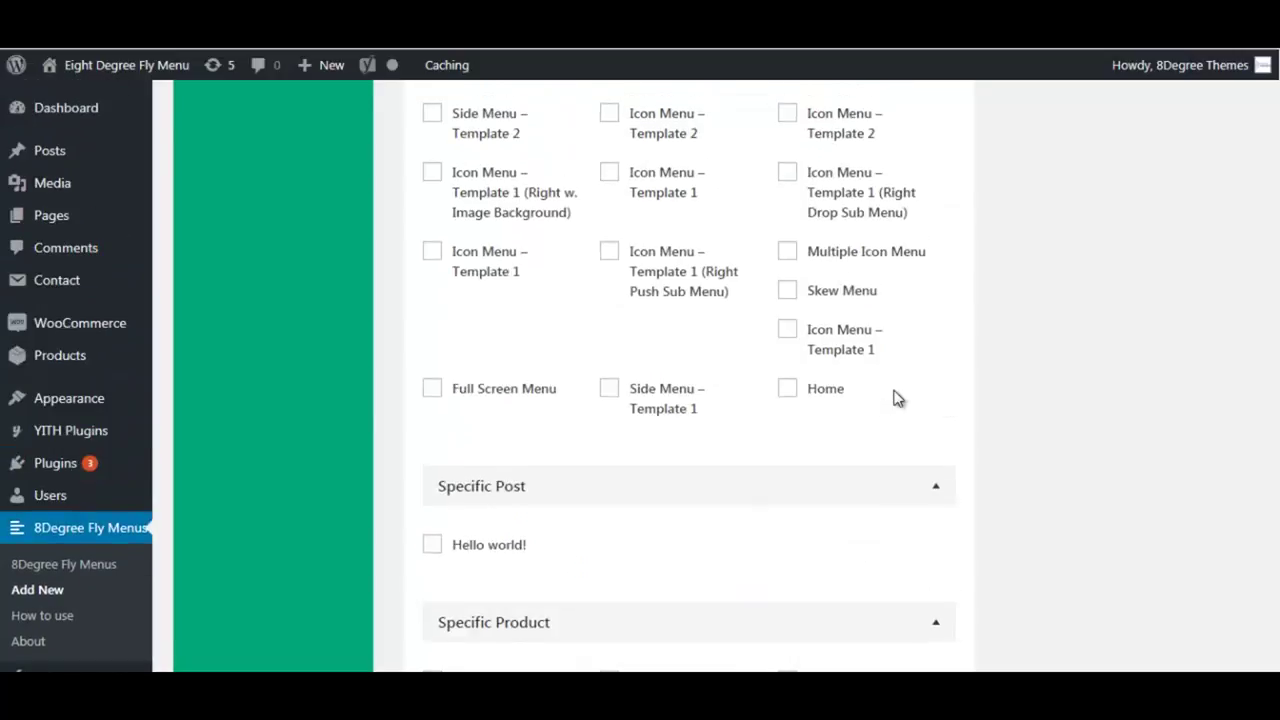
scroll(897, 400, up, 2)
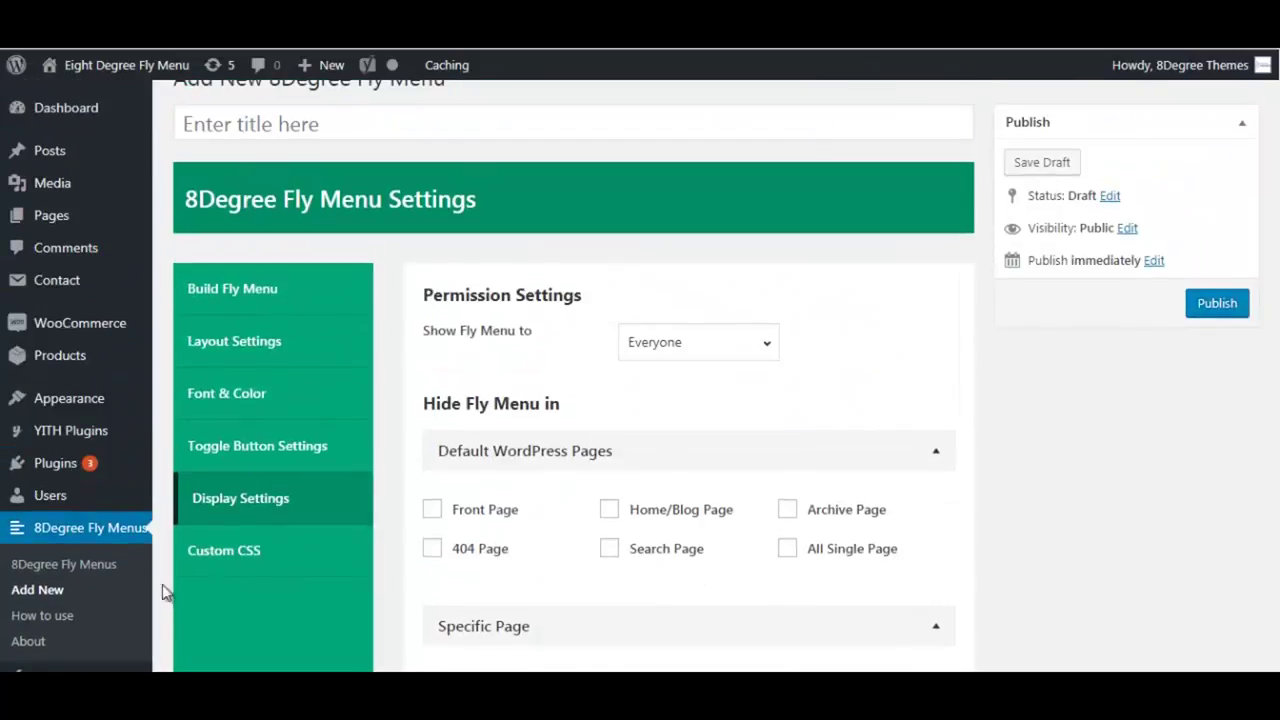
click(258, 568)
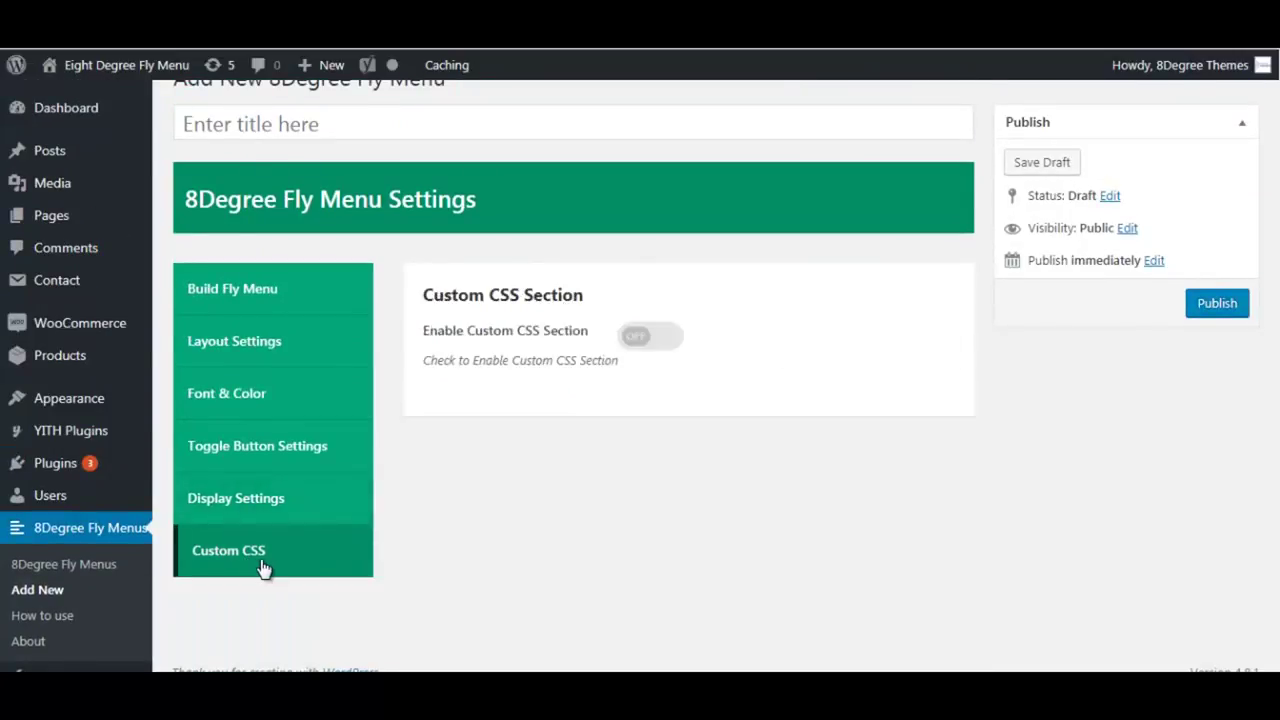
- Switch on Enable Custom CSS Section and click into the CSS editor
click(668, 340)
click(565, 510)
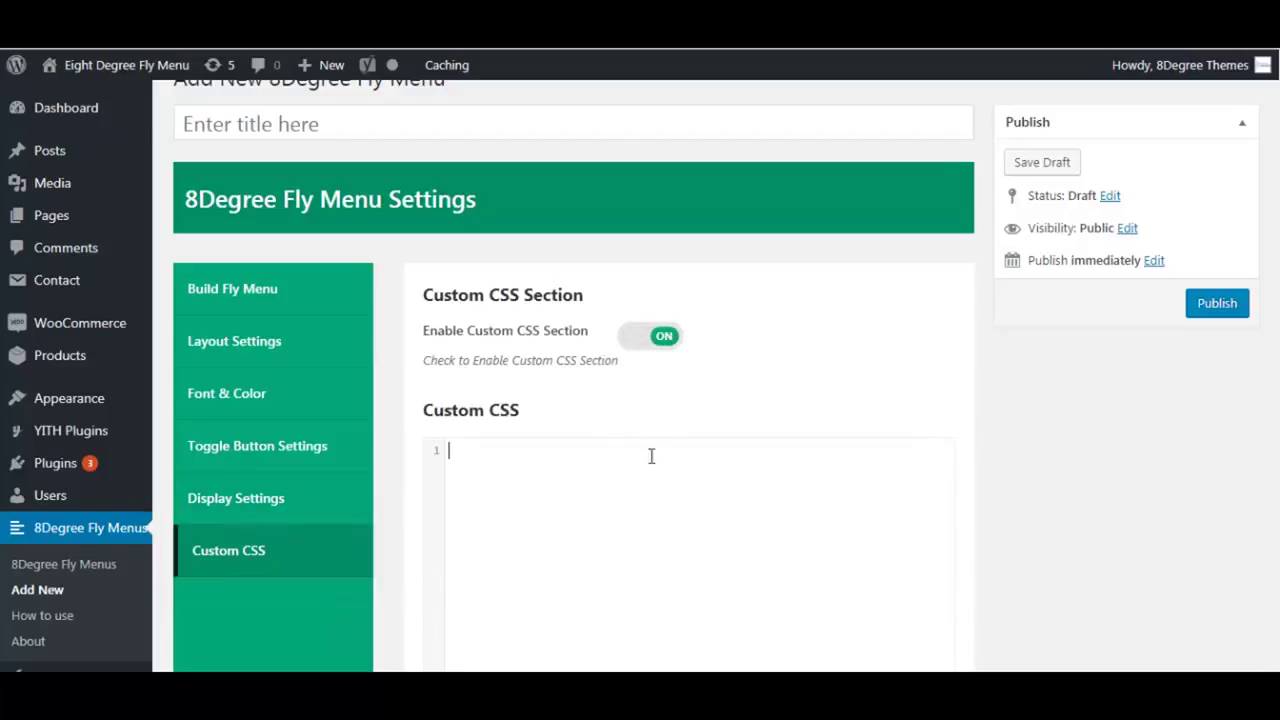
scroll(660, 452, down, 2)
scroll(666, 454, up, 1)
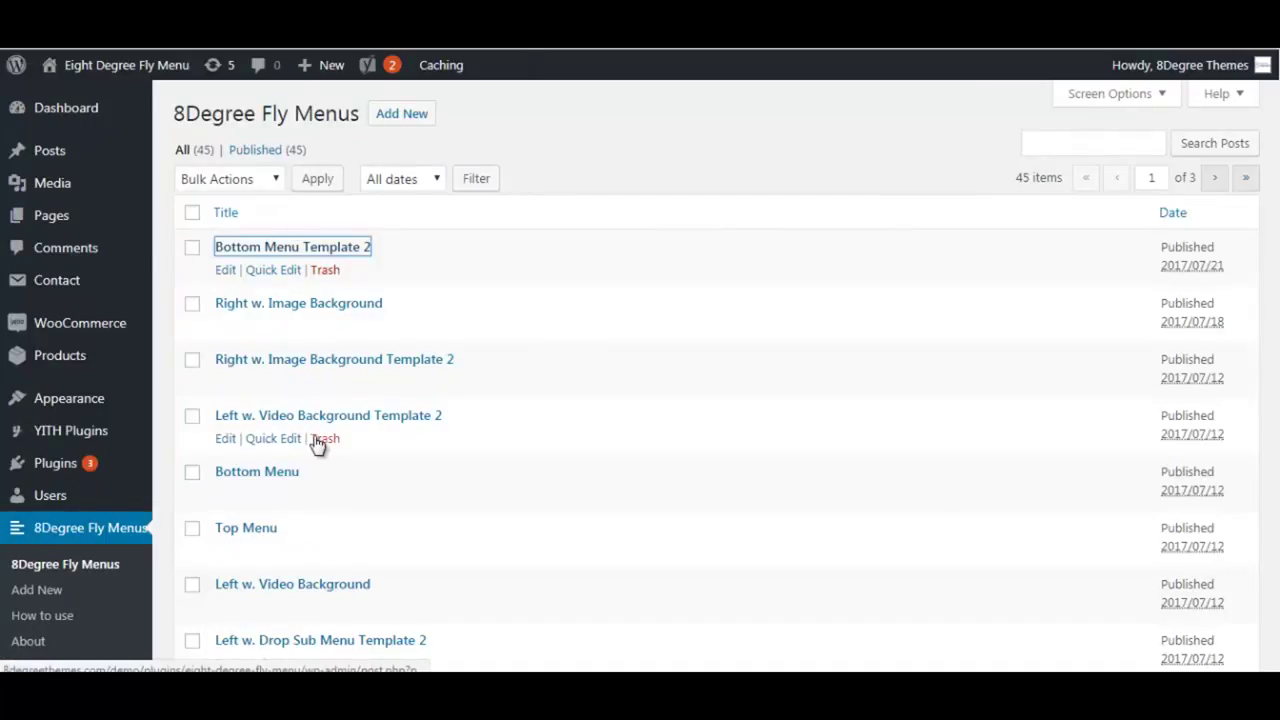
- Scroll the fly menus list to find Bottom Menu Template 2
scroll(318, 445, down, 3)
scroll(320, 503, up, 3)
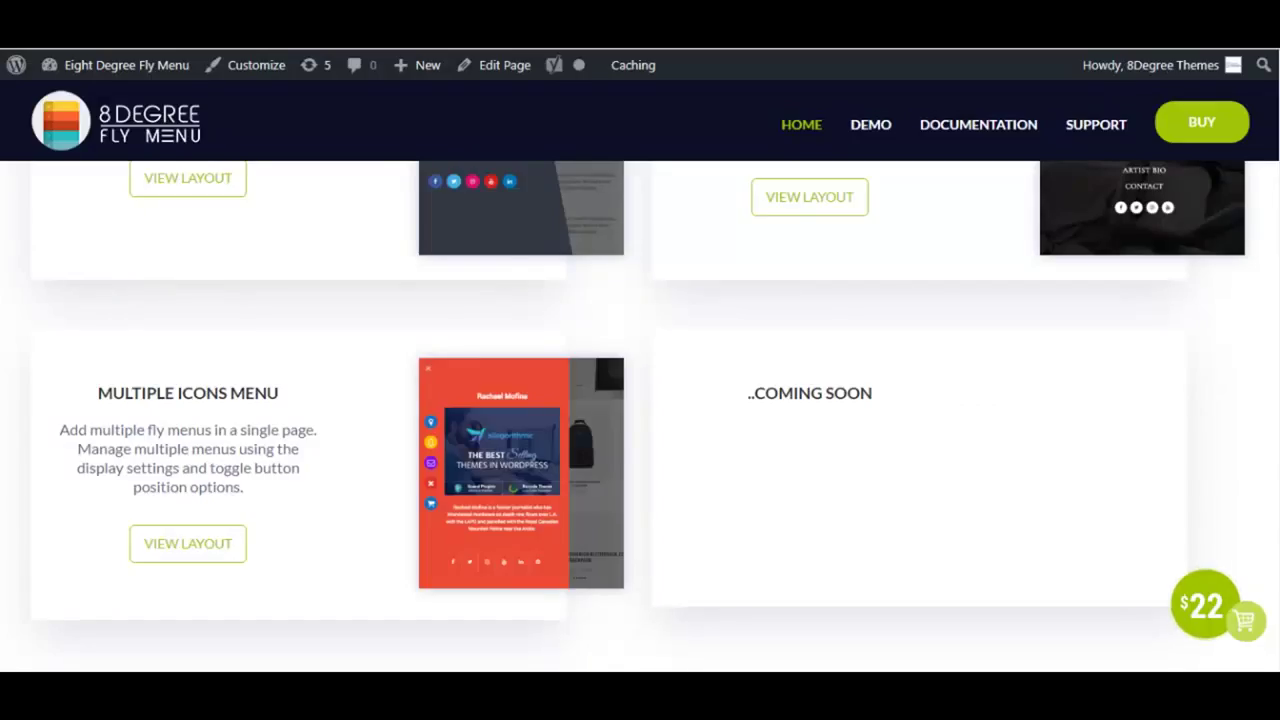
scroll(640, 400, down, 10)
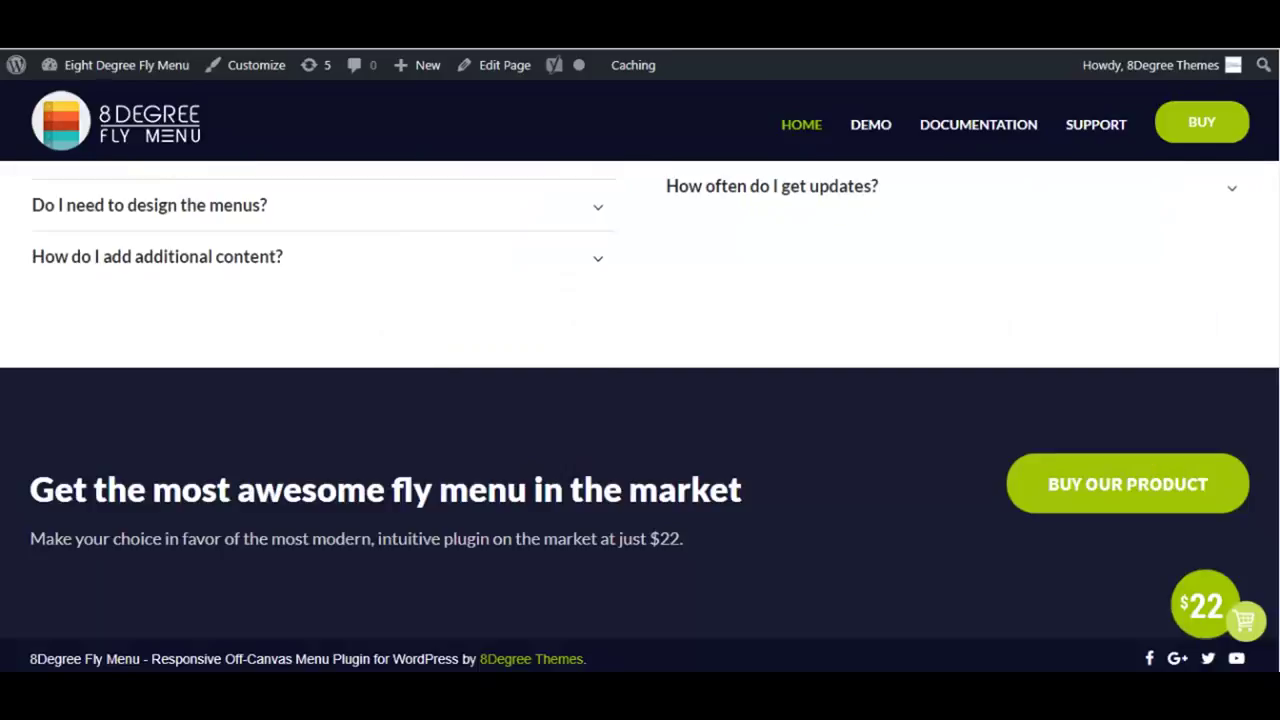